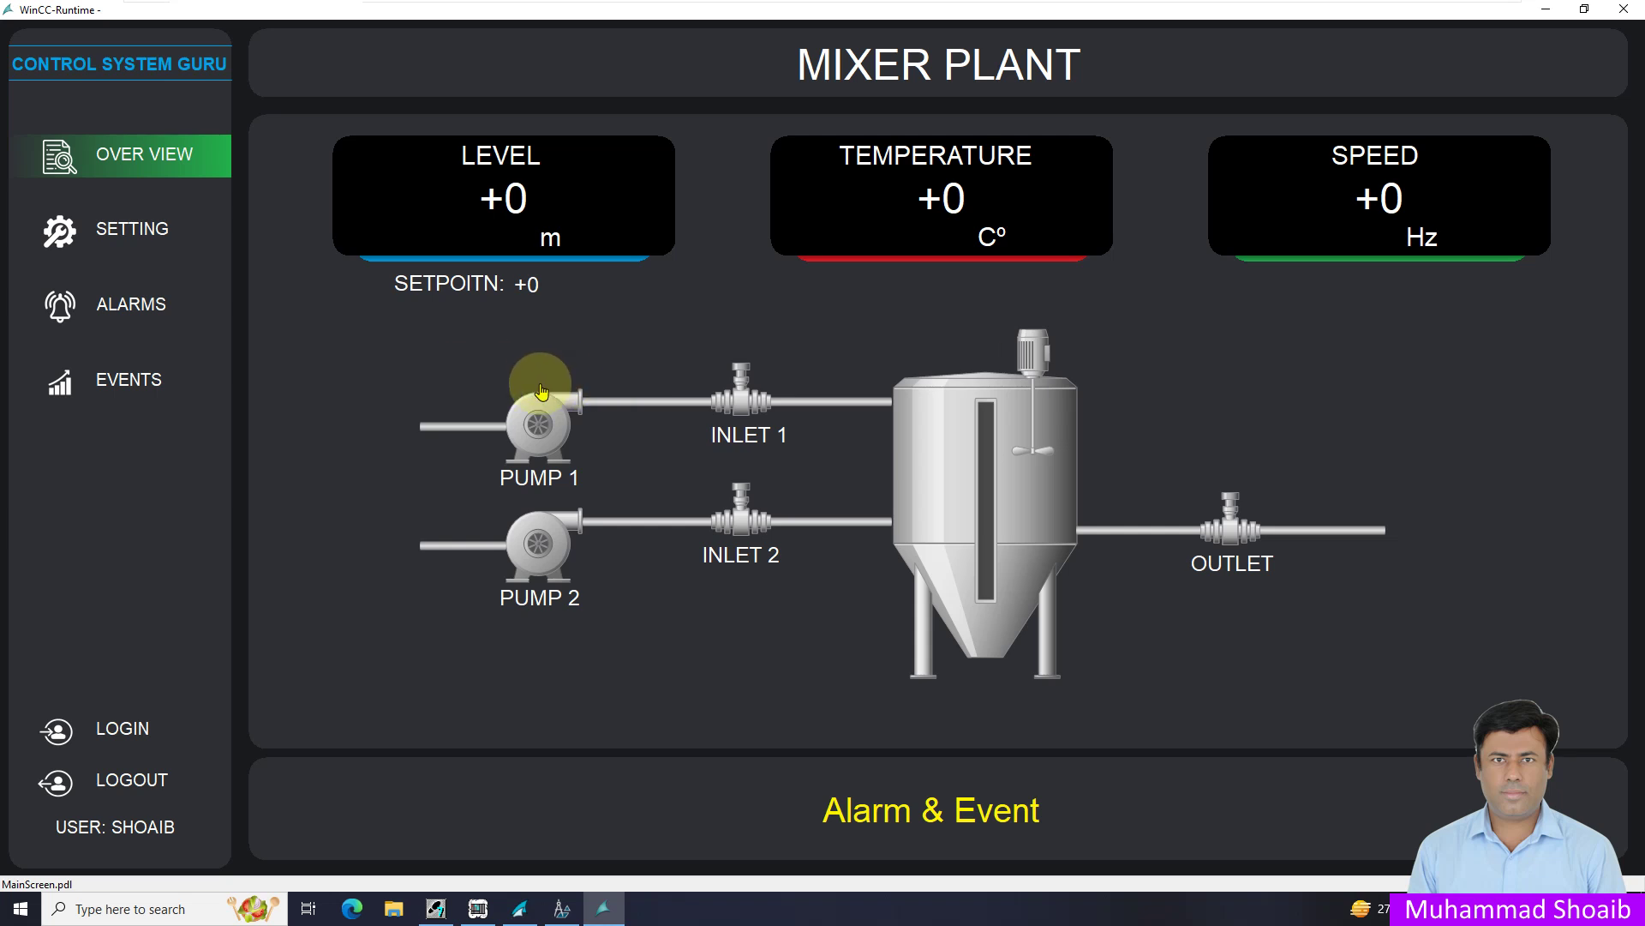
In S7-PLCSIM, switch IB0 bit 2 on then off, turn bit 3 on, then minimise the simulator.
left_click(481, 911)
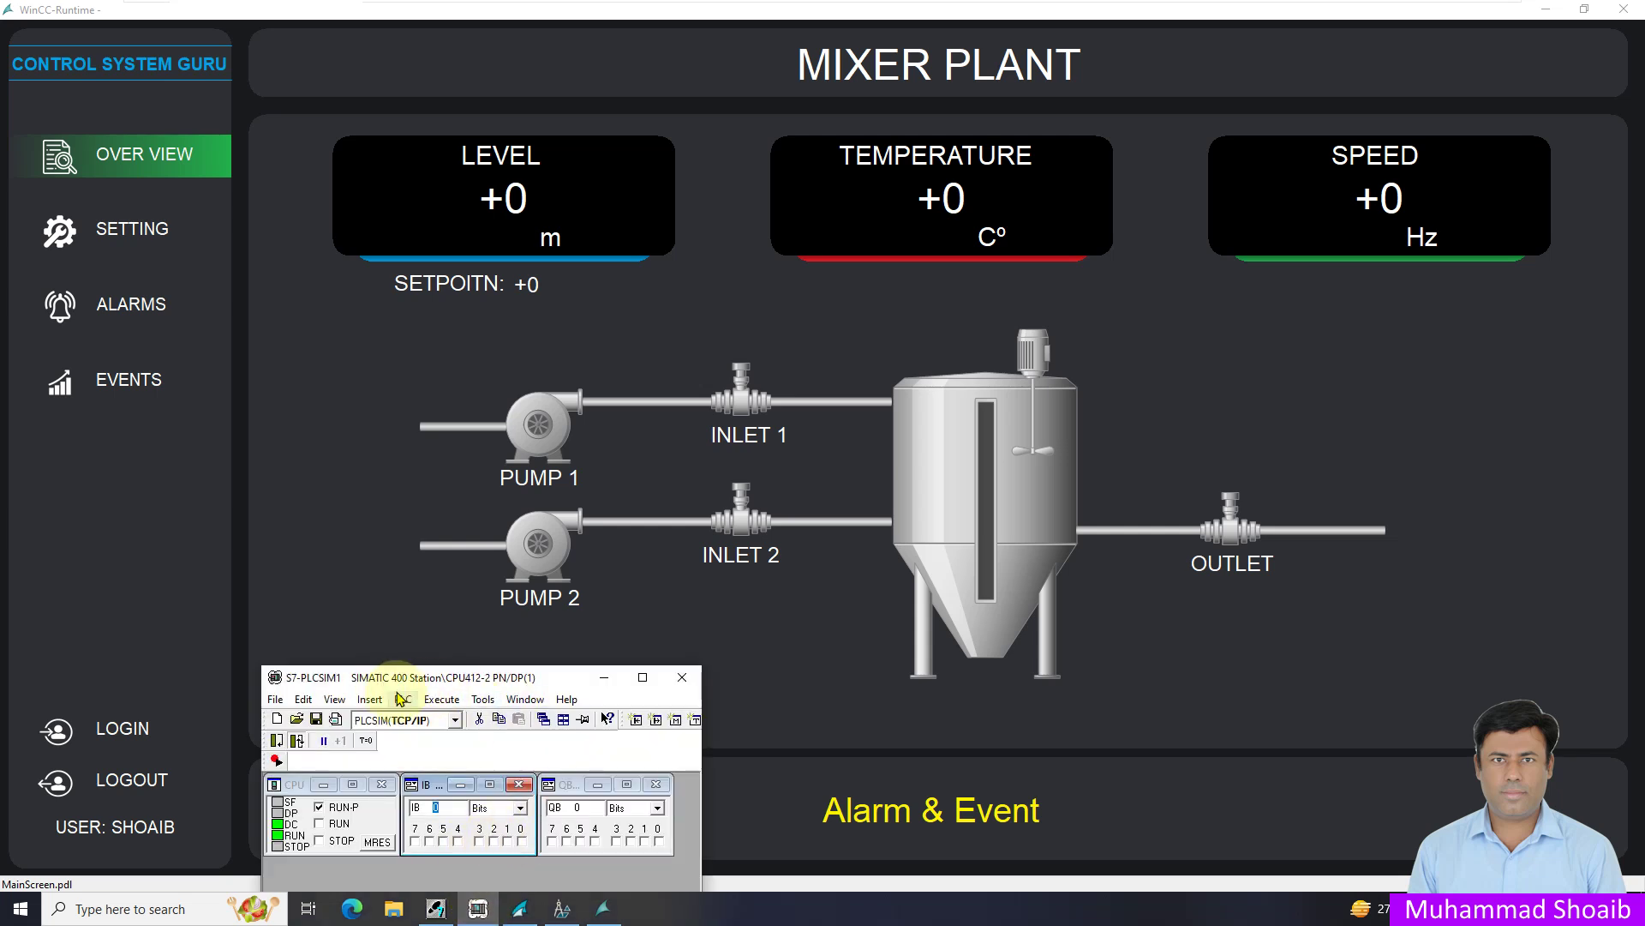
left_click(493, 843)
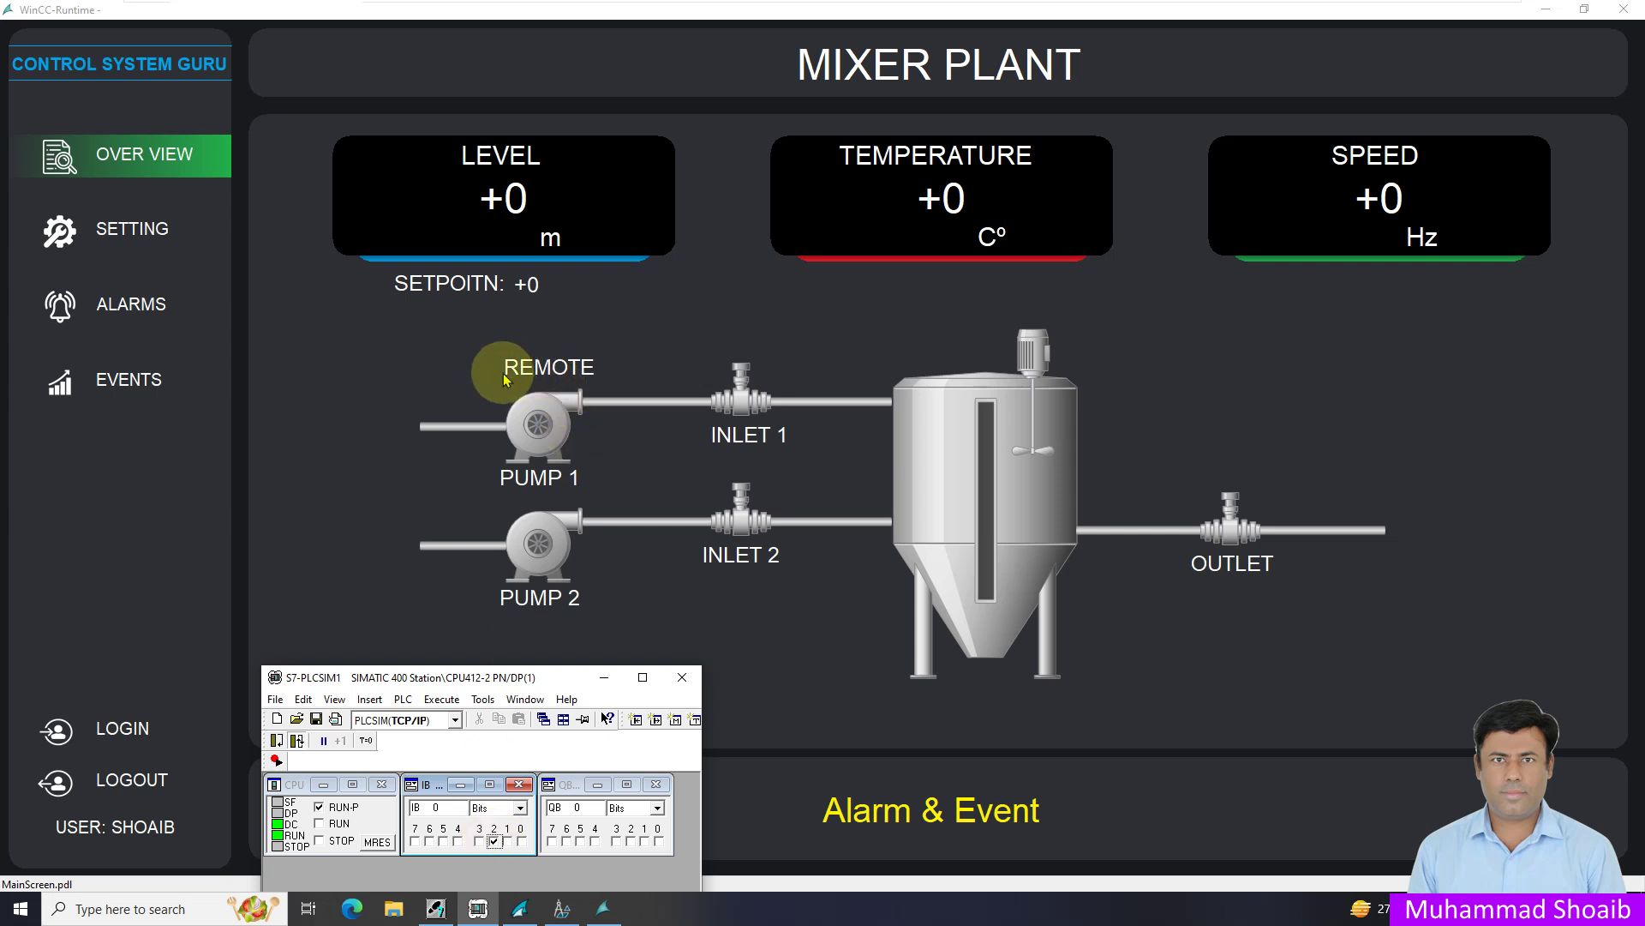
left_click(495, 842)
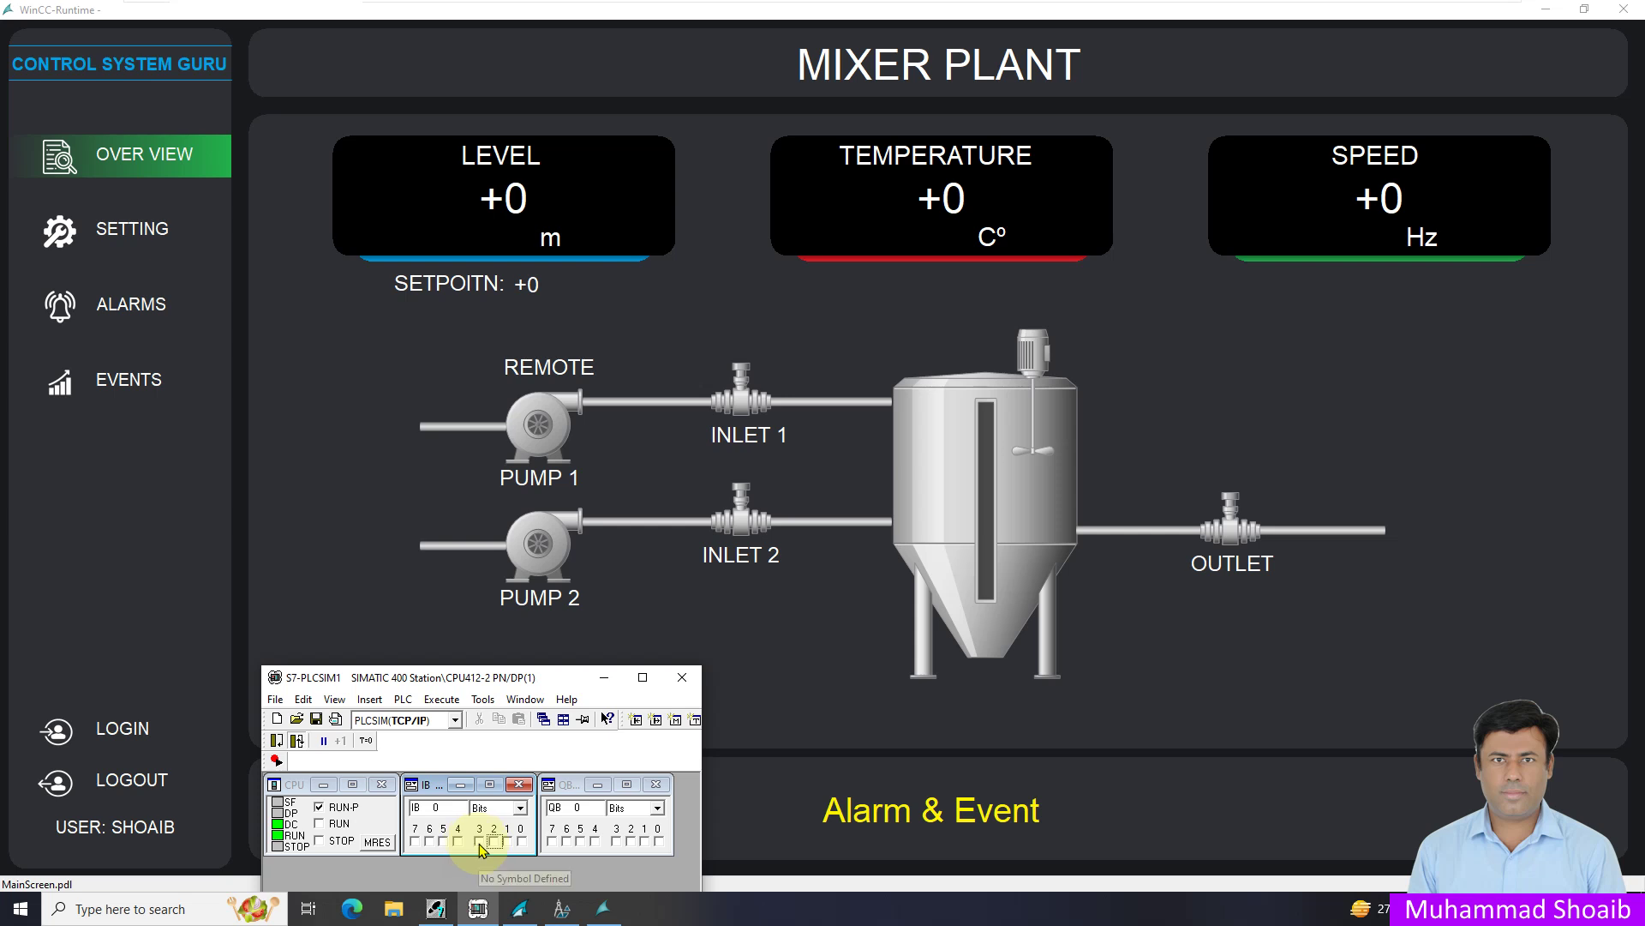
left_click(479, 842)
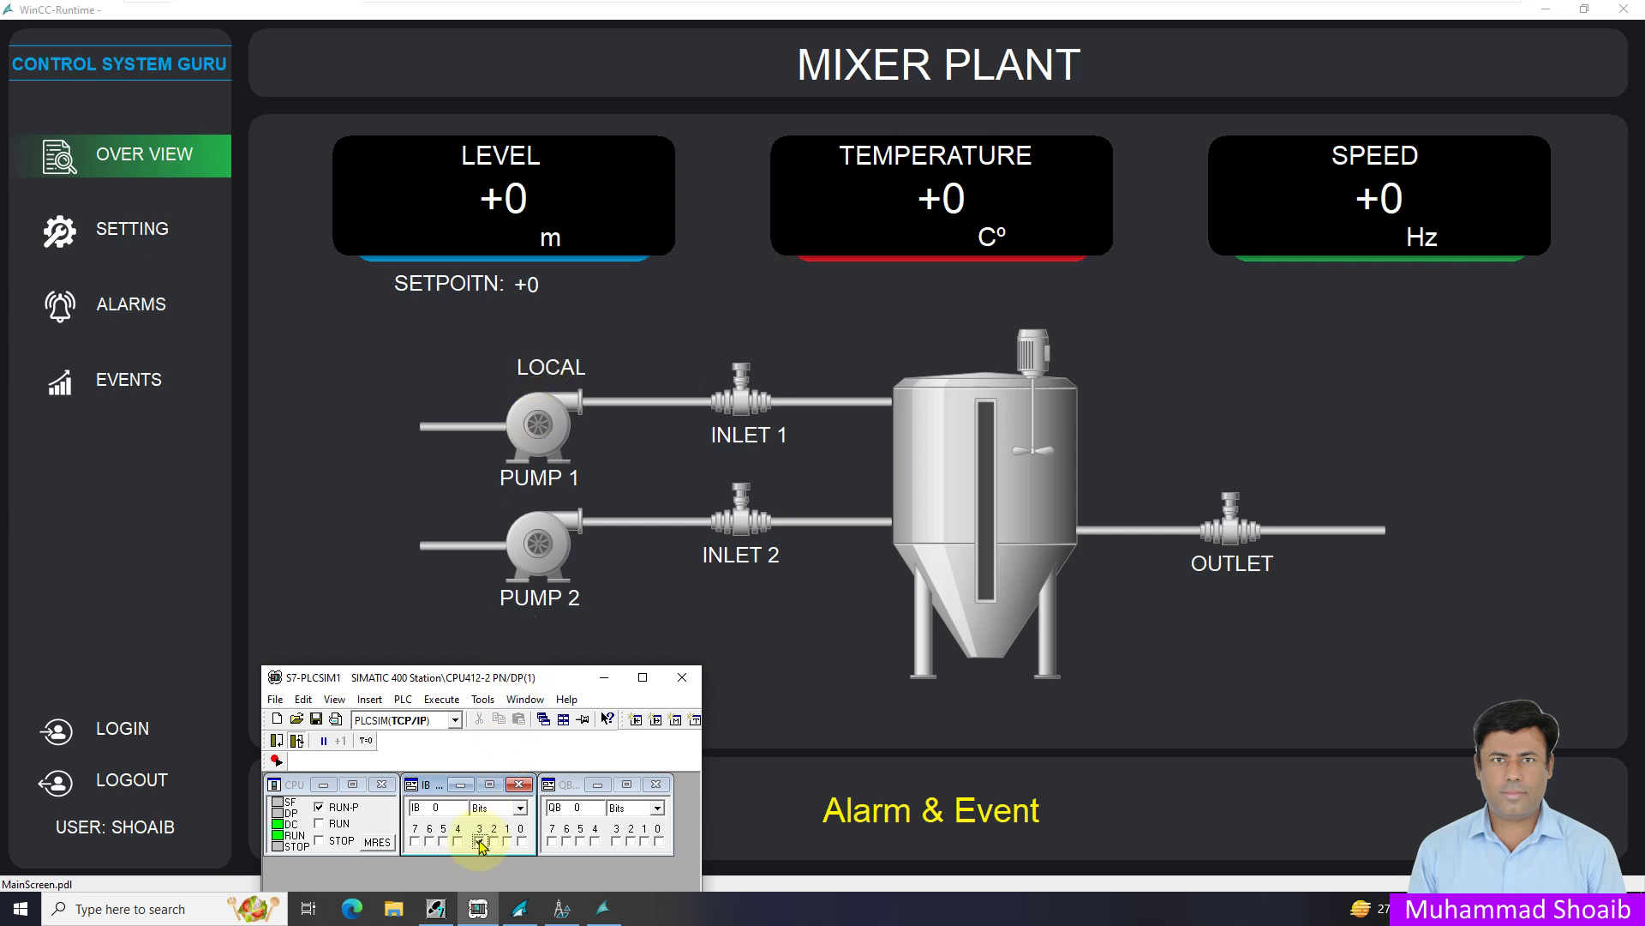
left_click(605, 677)
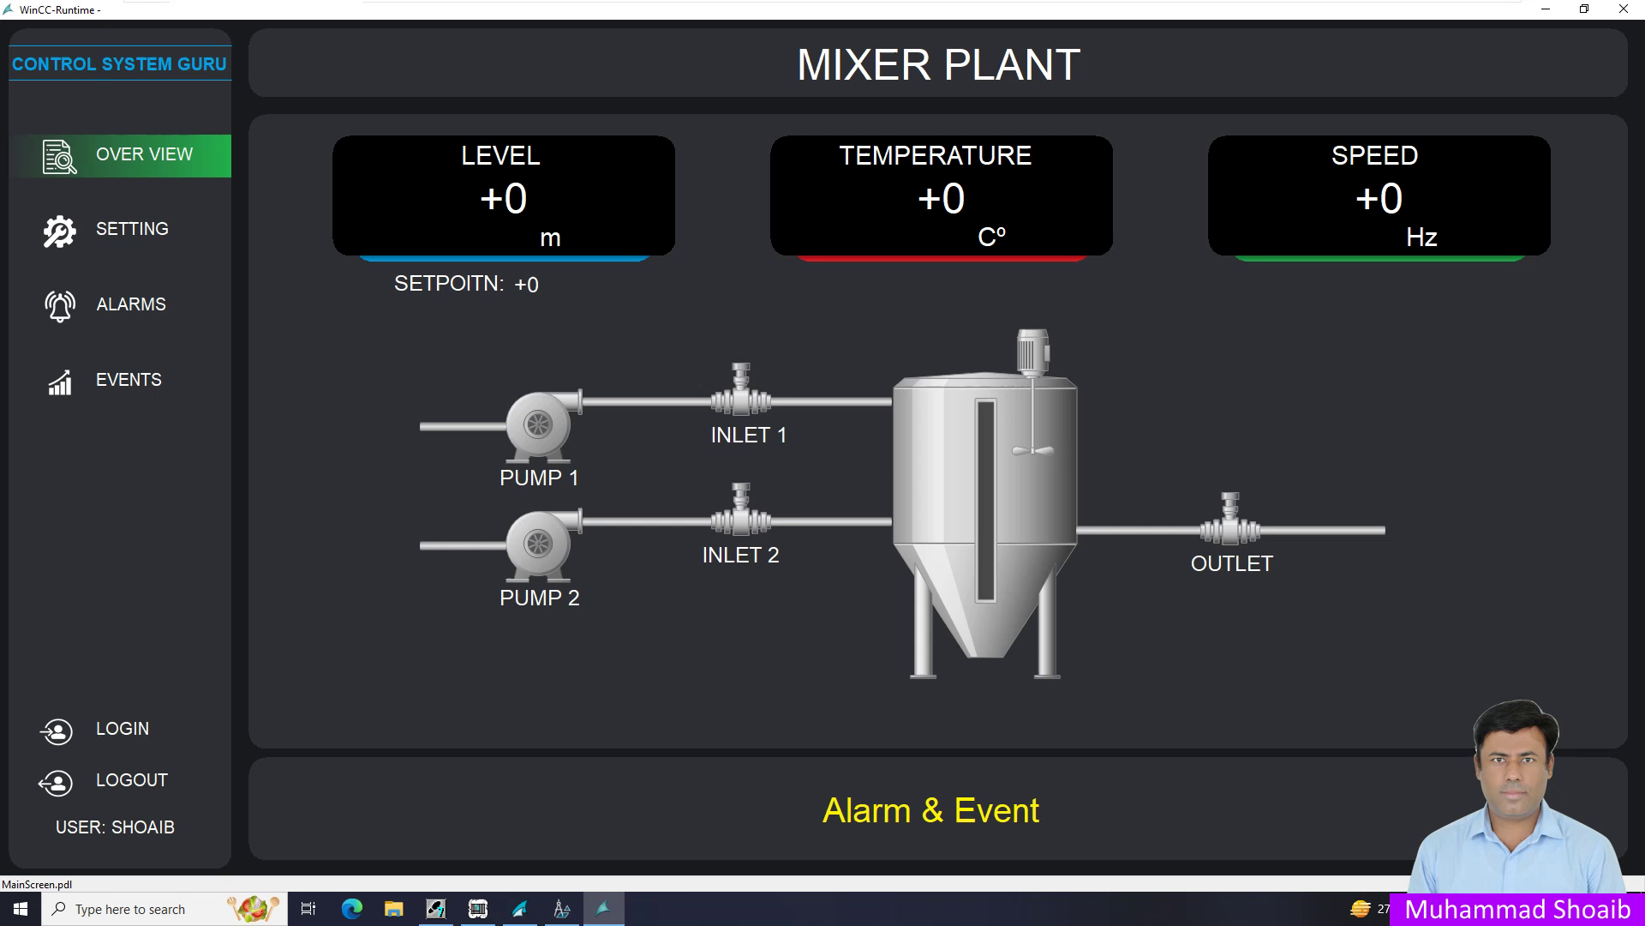
Close the running plant screen with Alt+F4 and open MainScreen.pdl in Graphics Designer.
key("alt+F4")
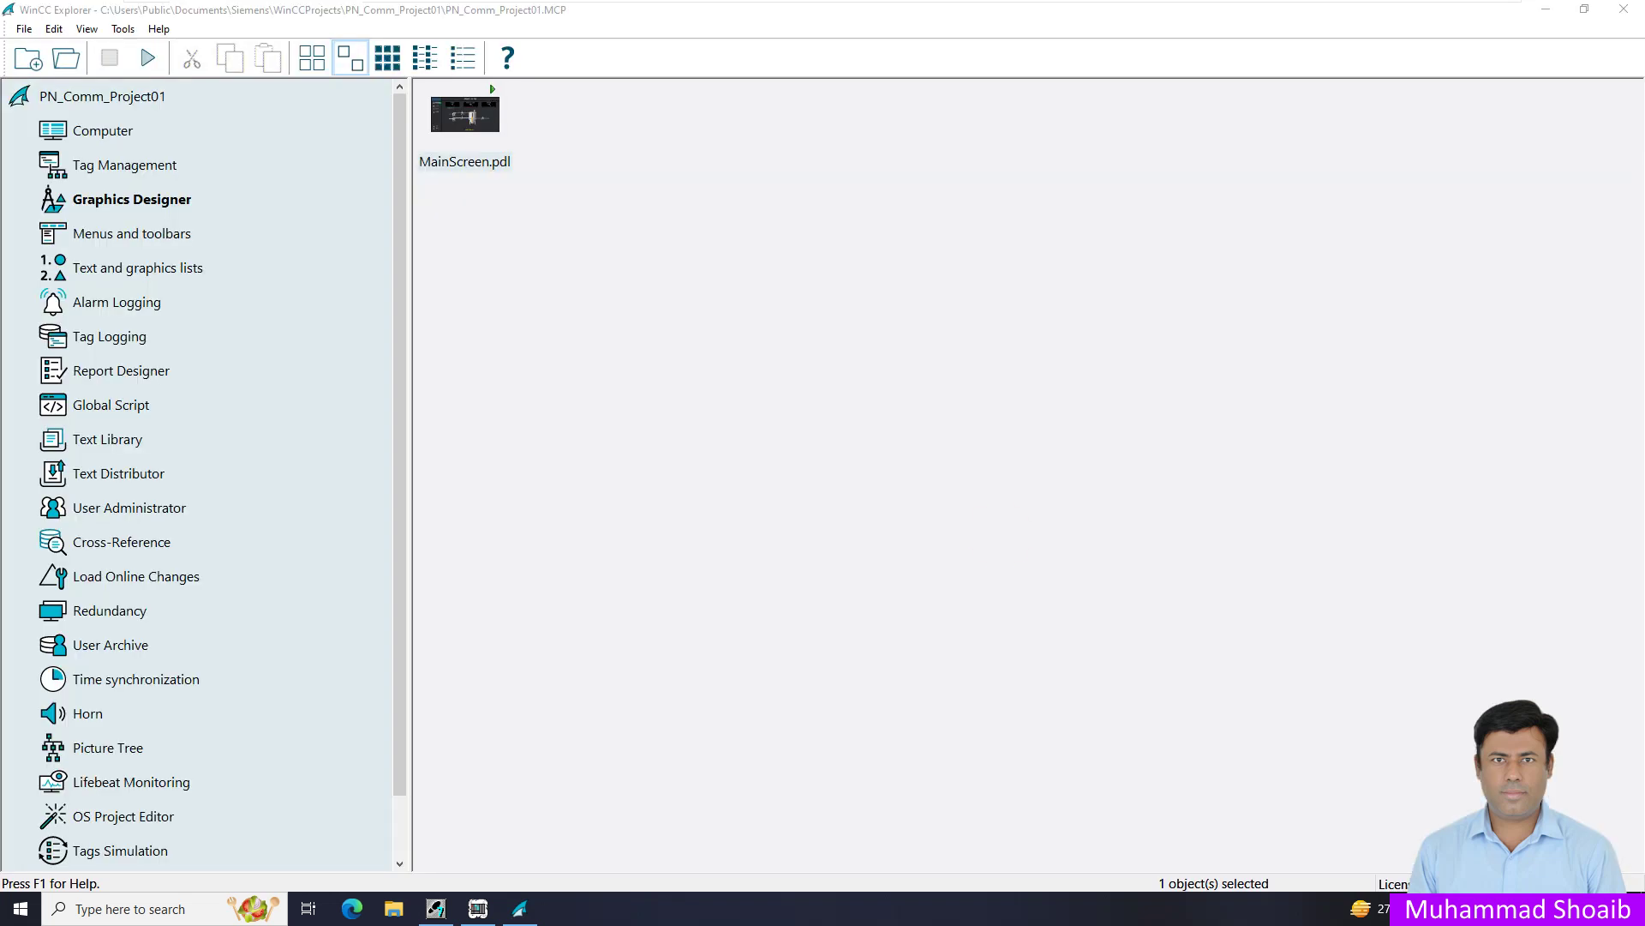
right_click(478, 127)
left_click(514, 129)
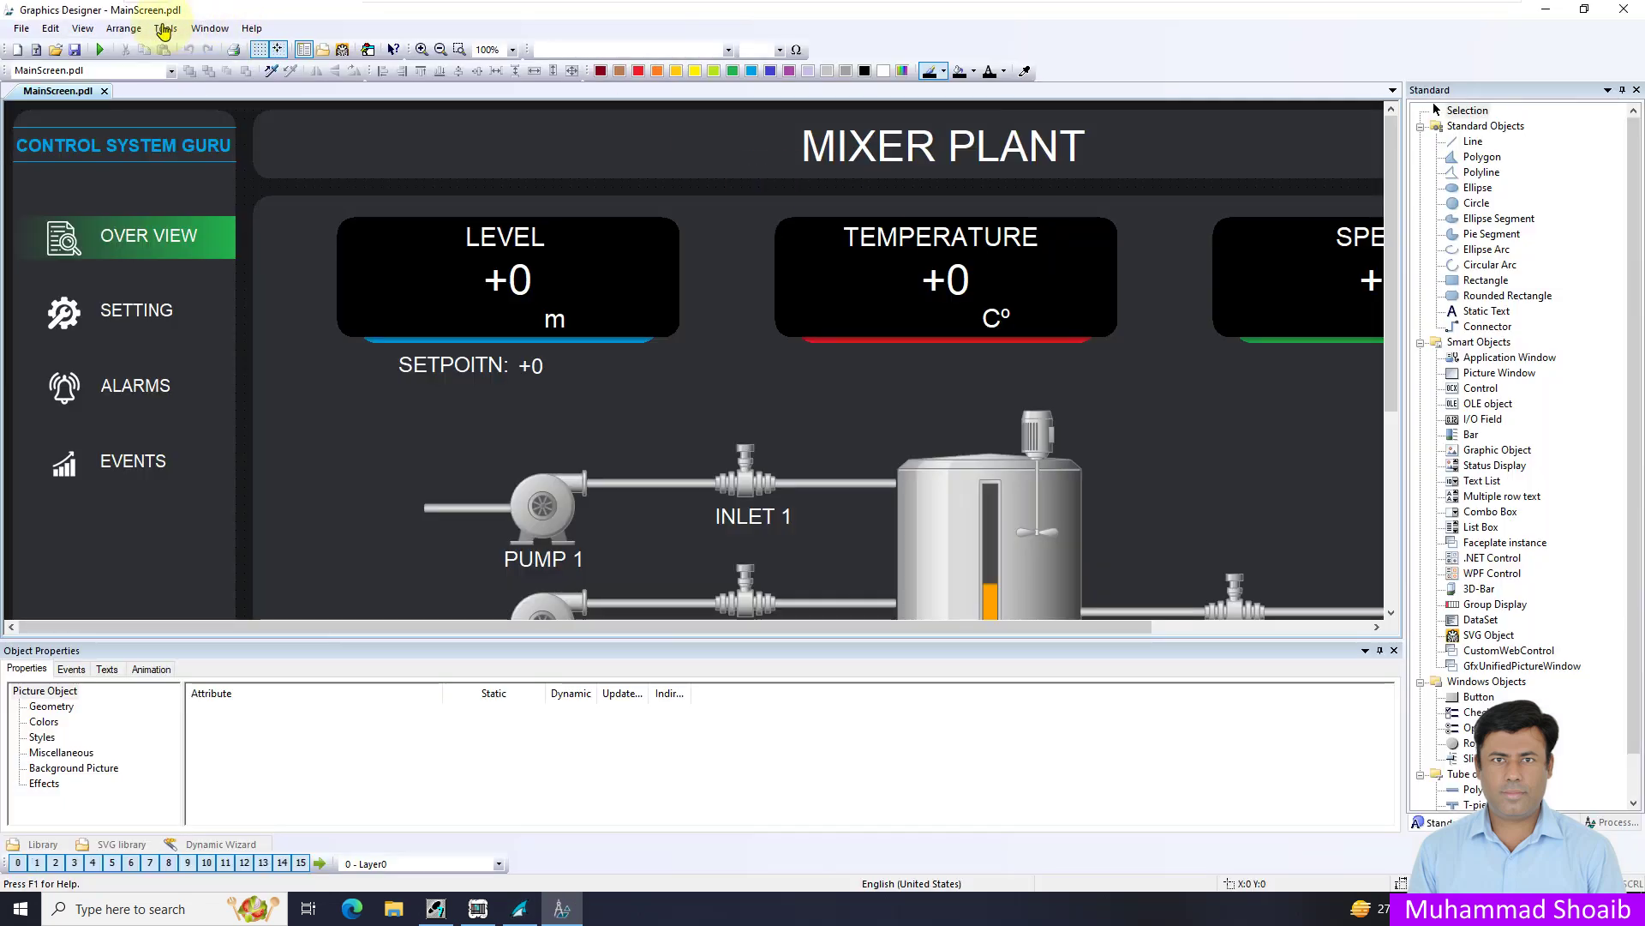
Place a Static Text object above Pump 1 and enter LOCAL as its wording.
left_click(1490, 312)
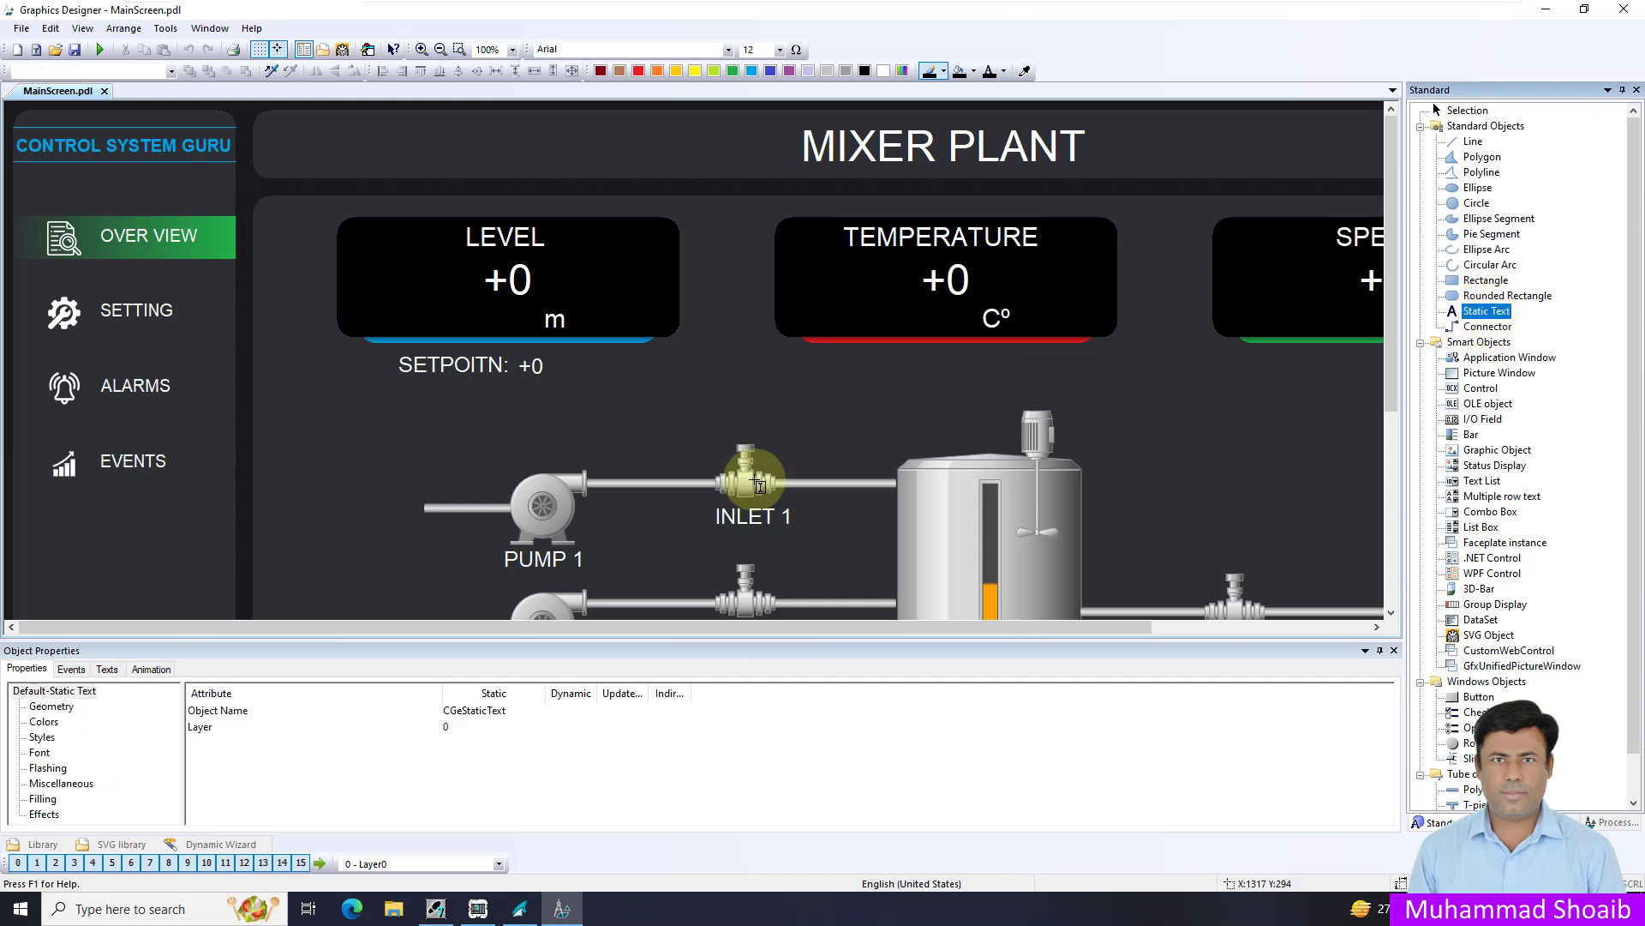
left_click(506, 435)
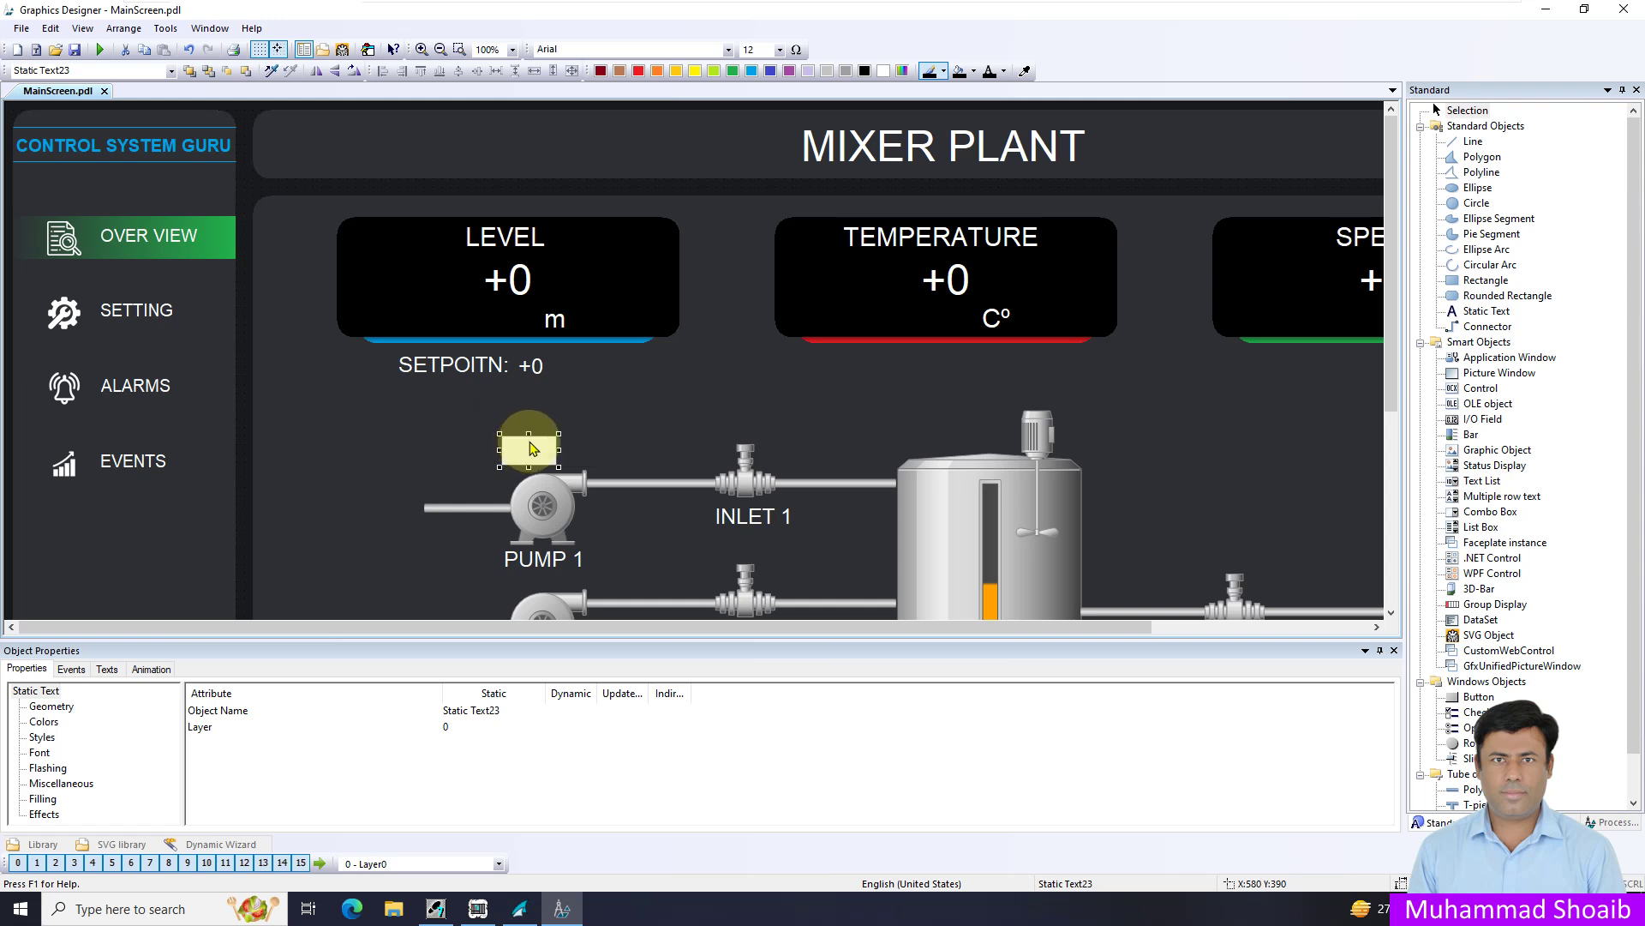
double_click(532, 447)
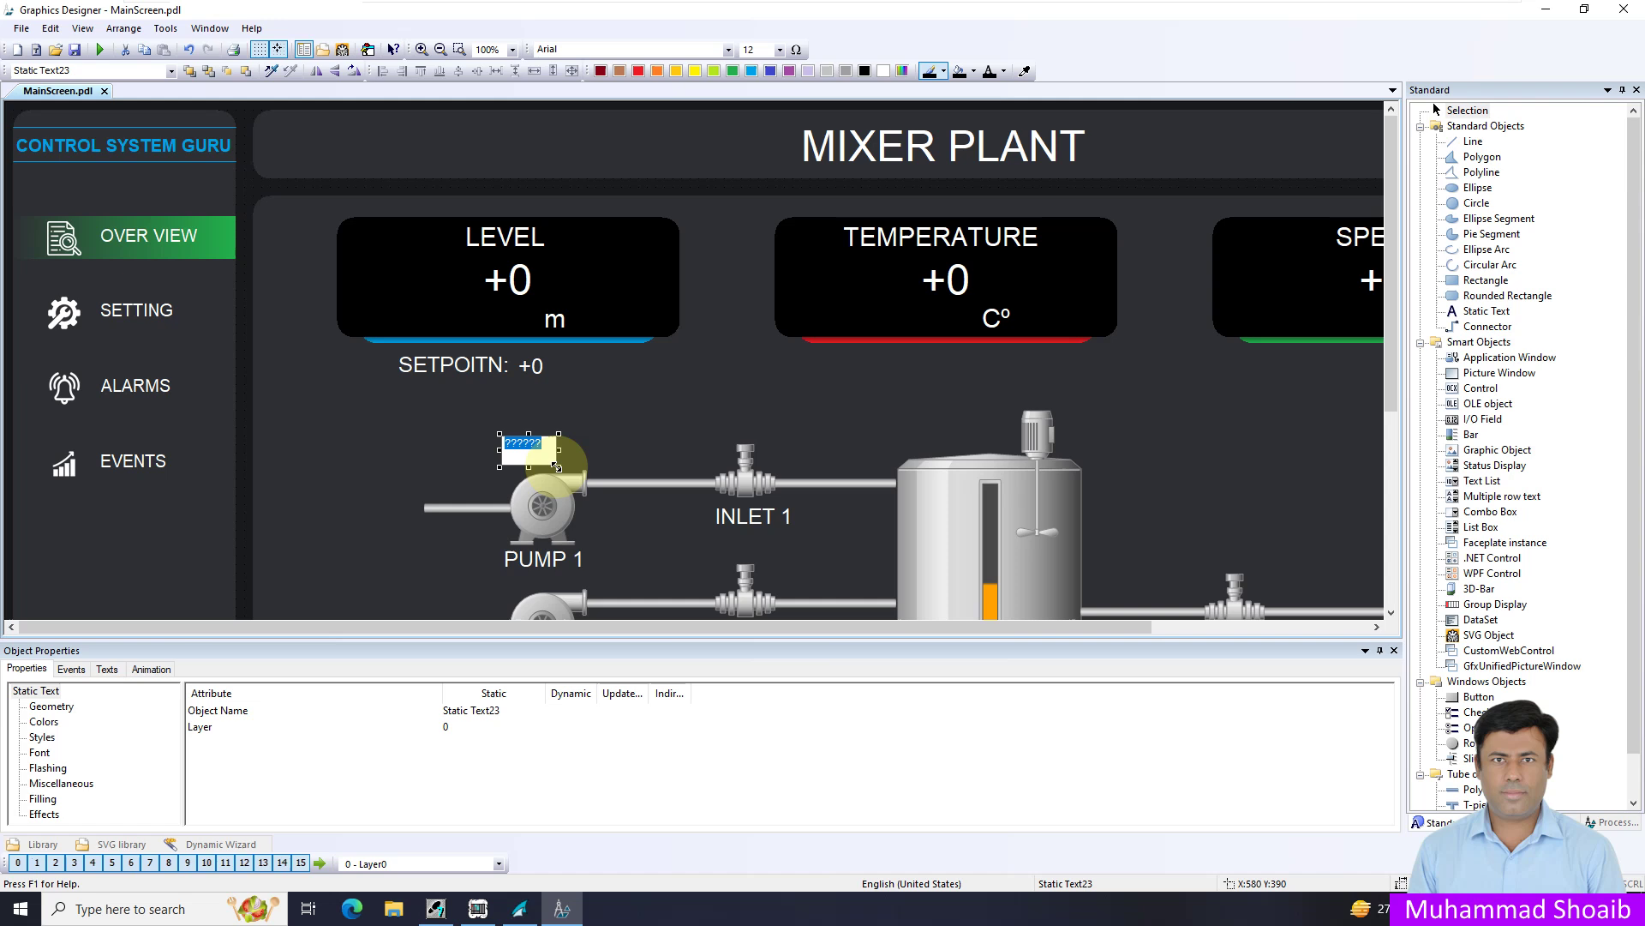
type("LOCAL")
key("Escape")
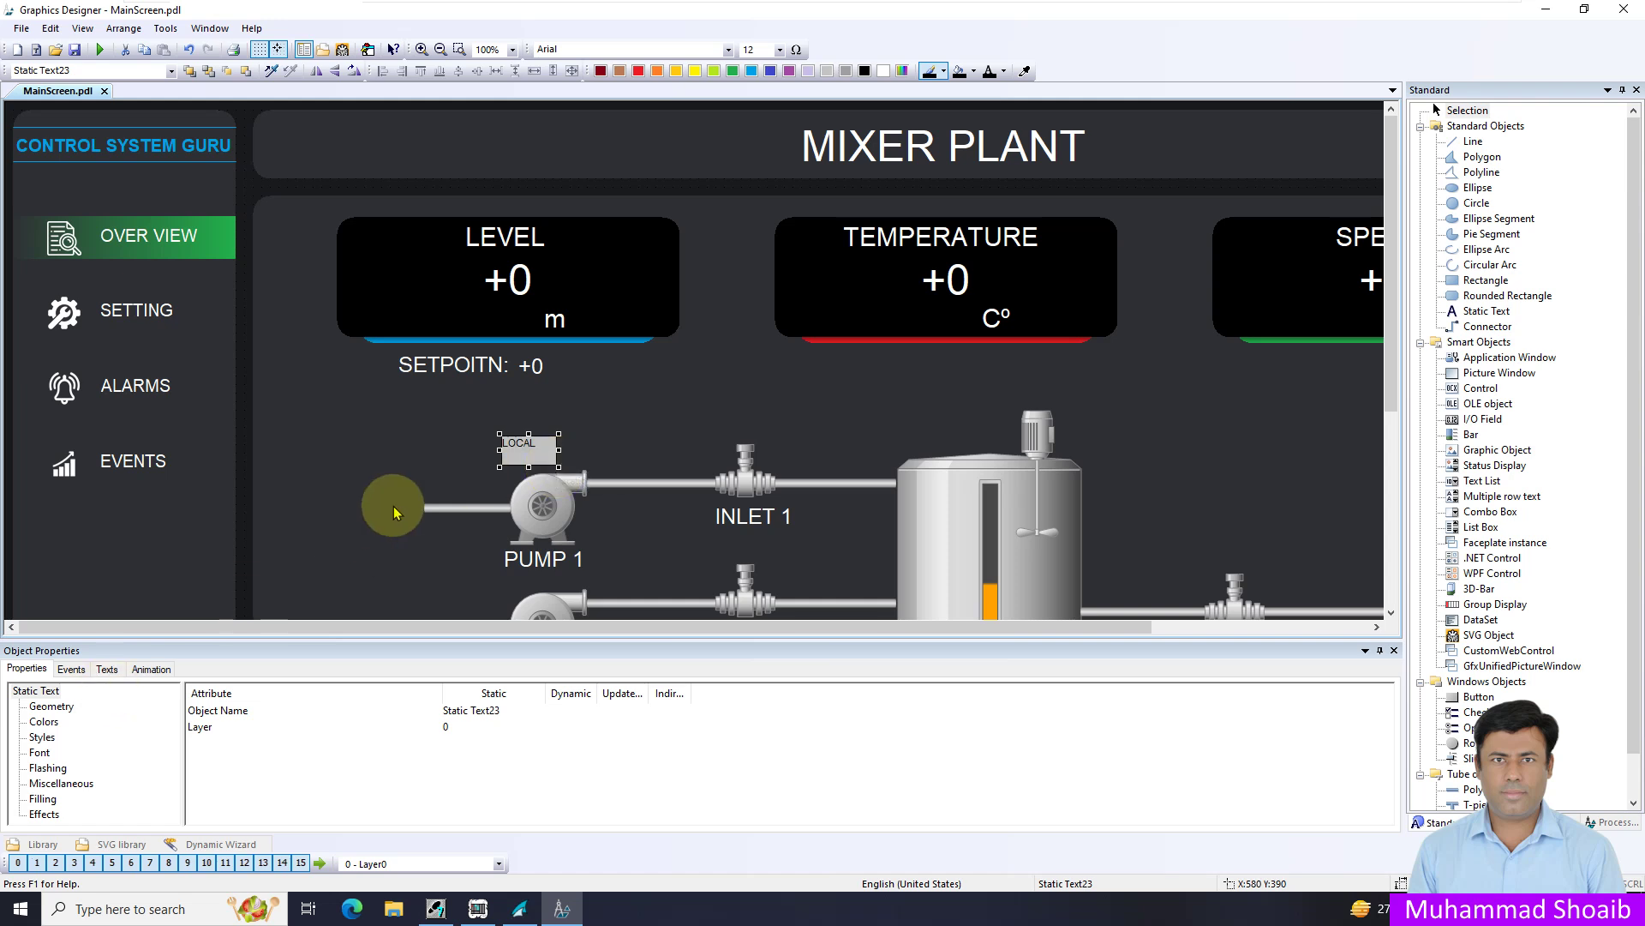
Set the LOCAL text's Global Color Scheme to No and its fill pattern to transparent.
left_click(40, 814)
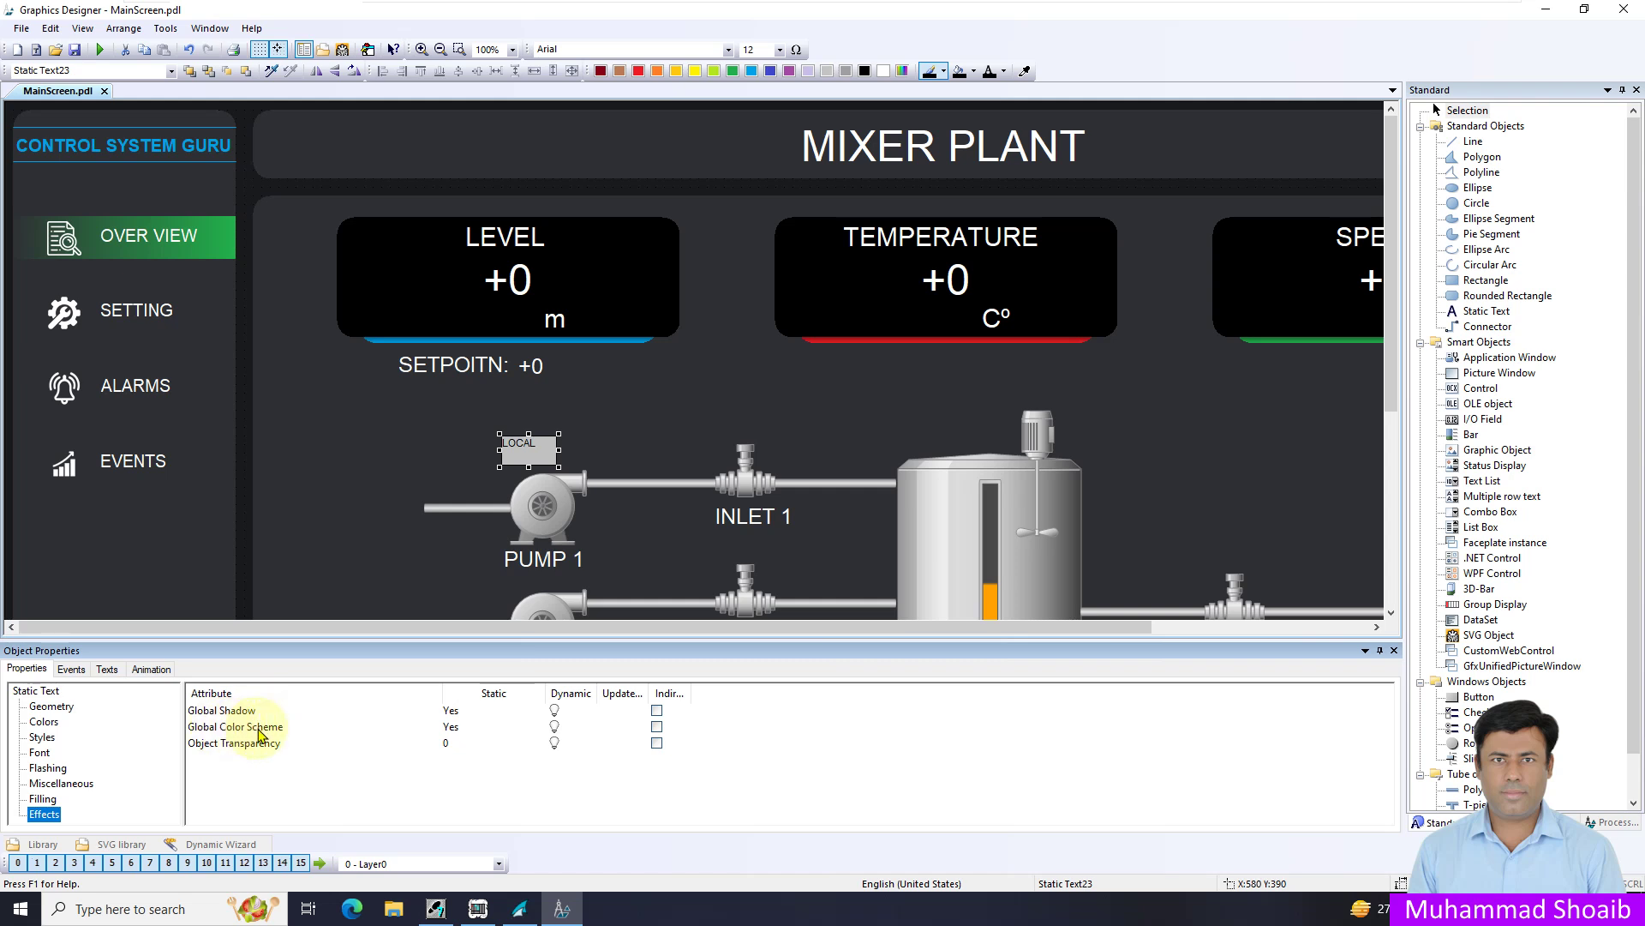
double_click(259, 727)
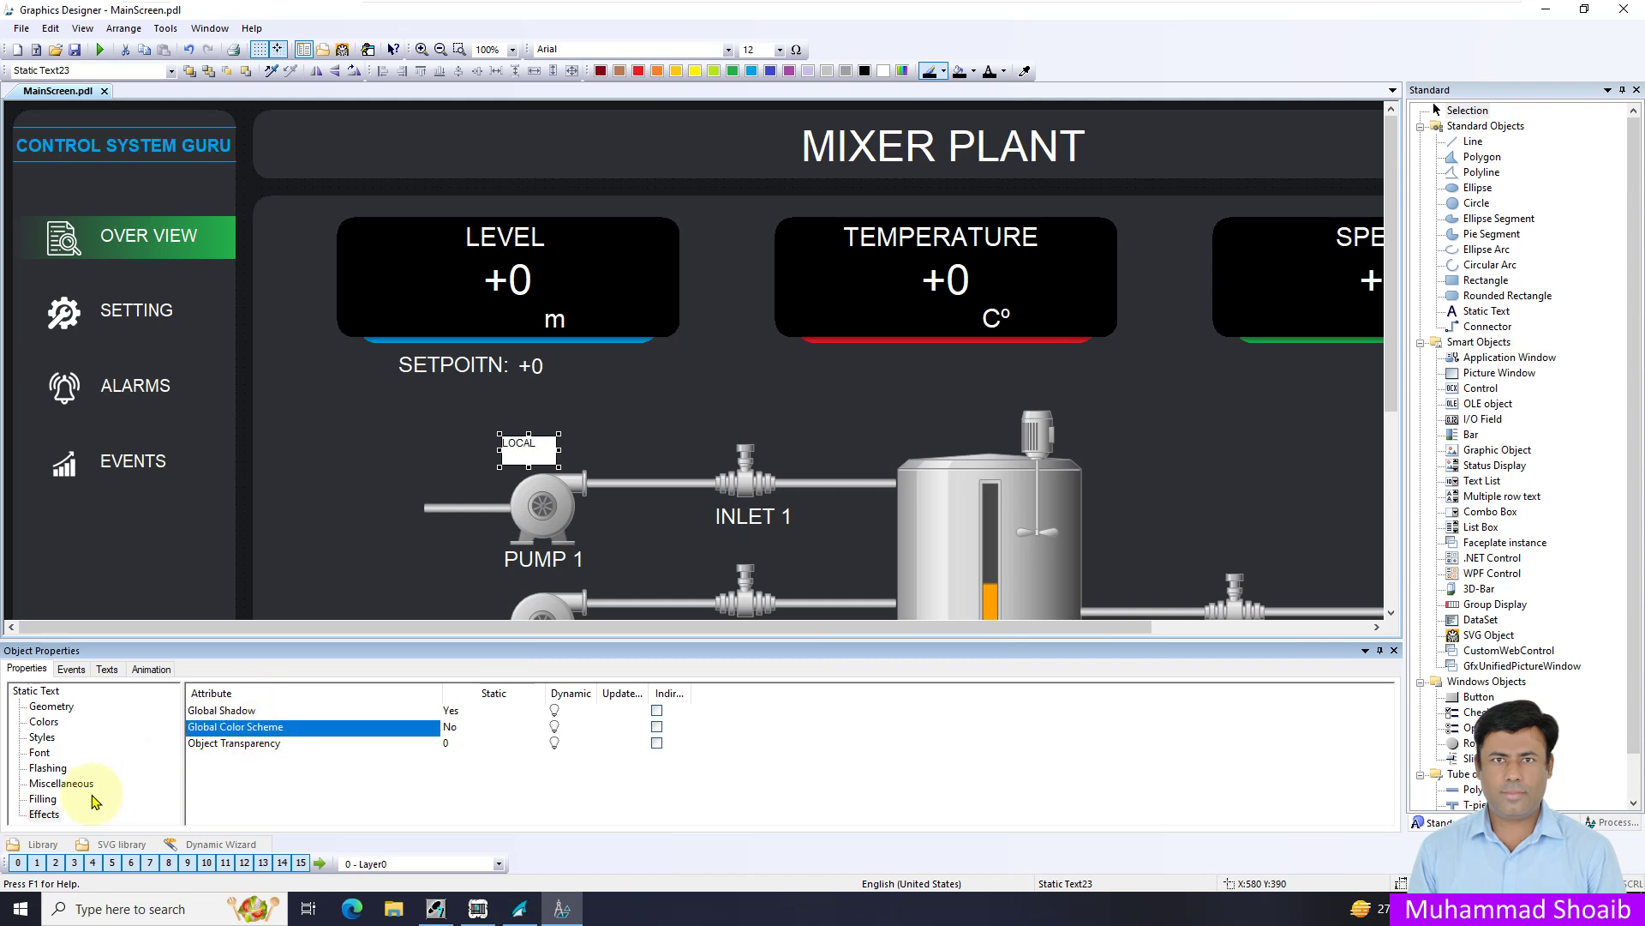
left_click(42, 737)
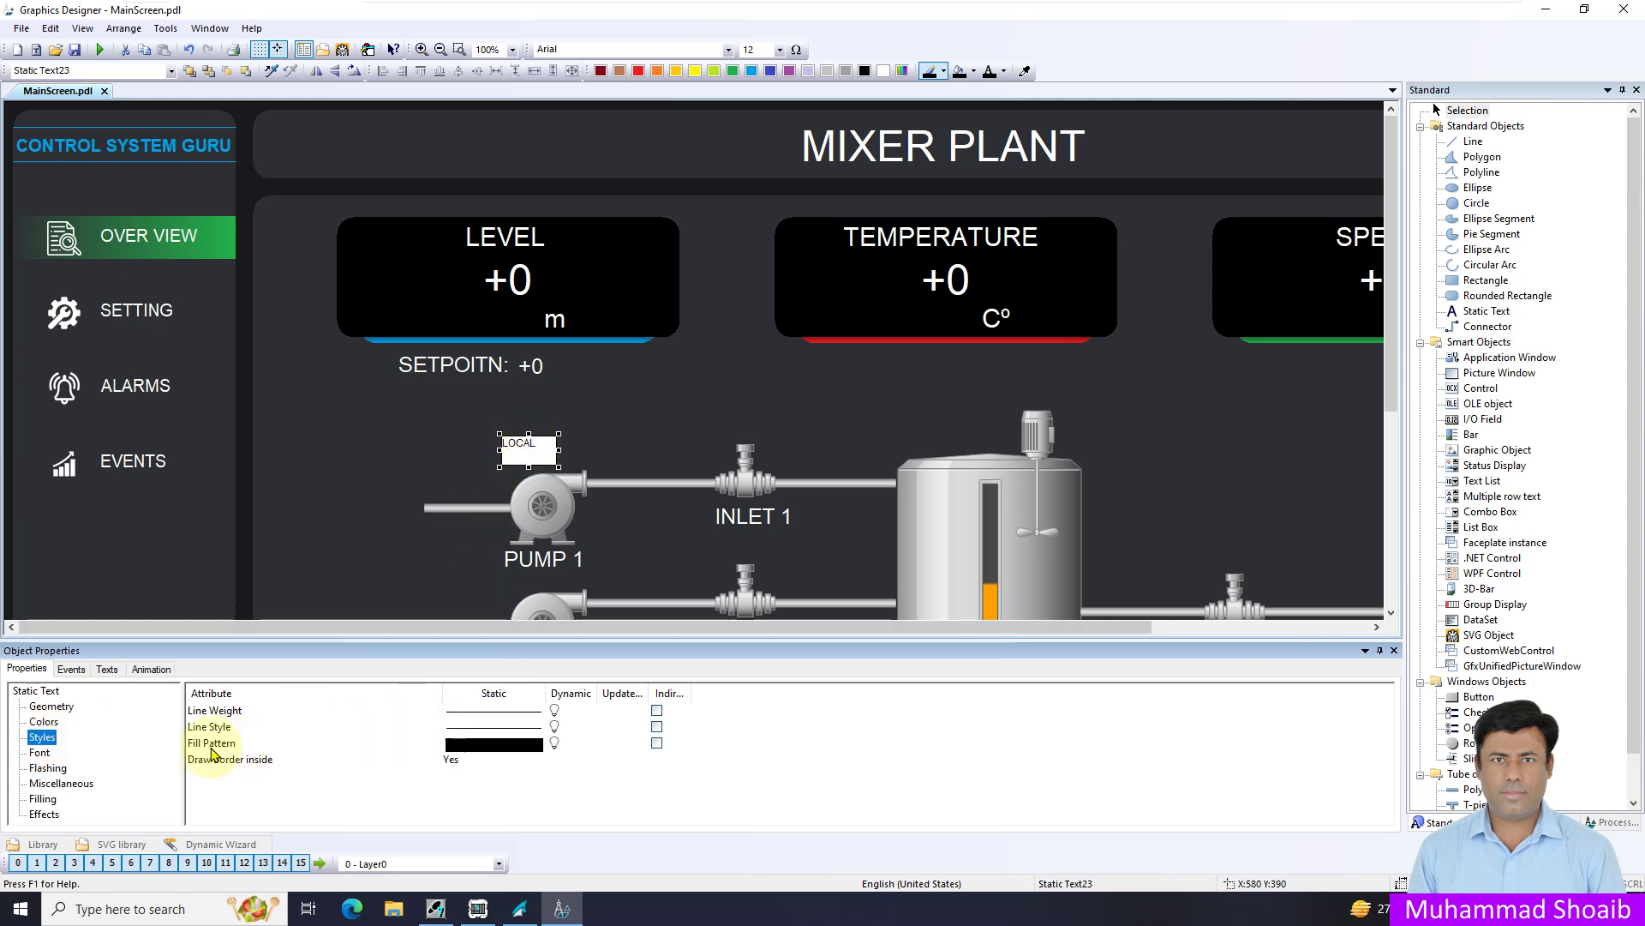
left_click(492, 745)
double_click(492, 751)
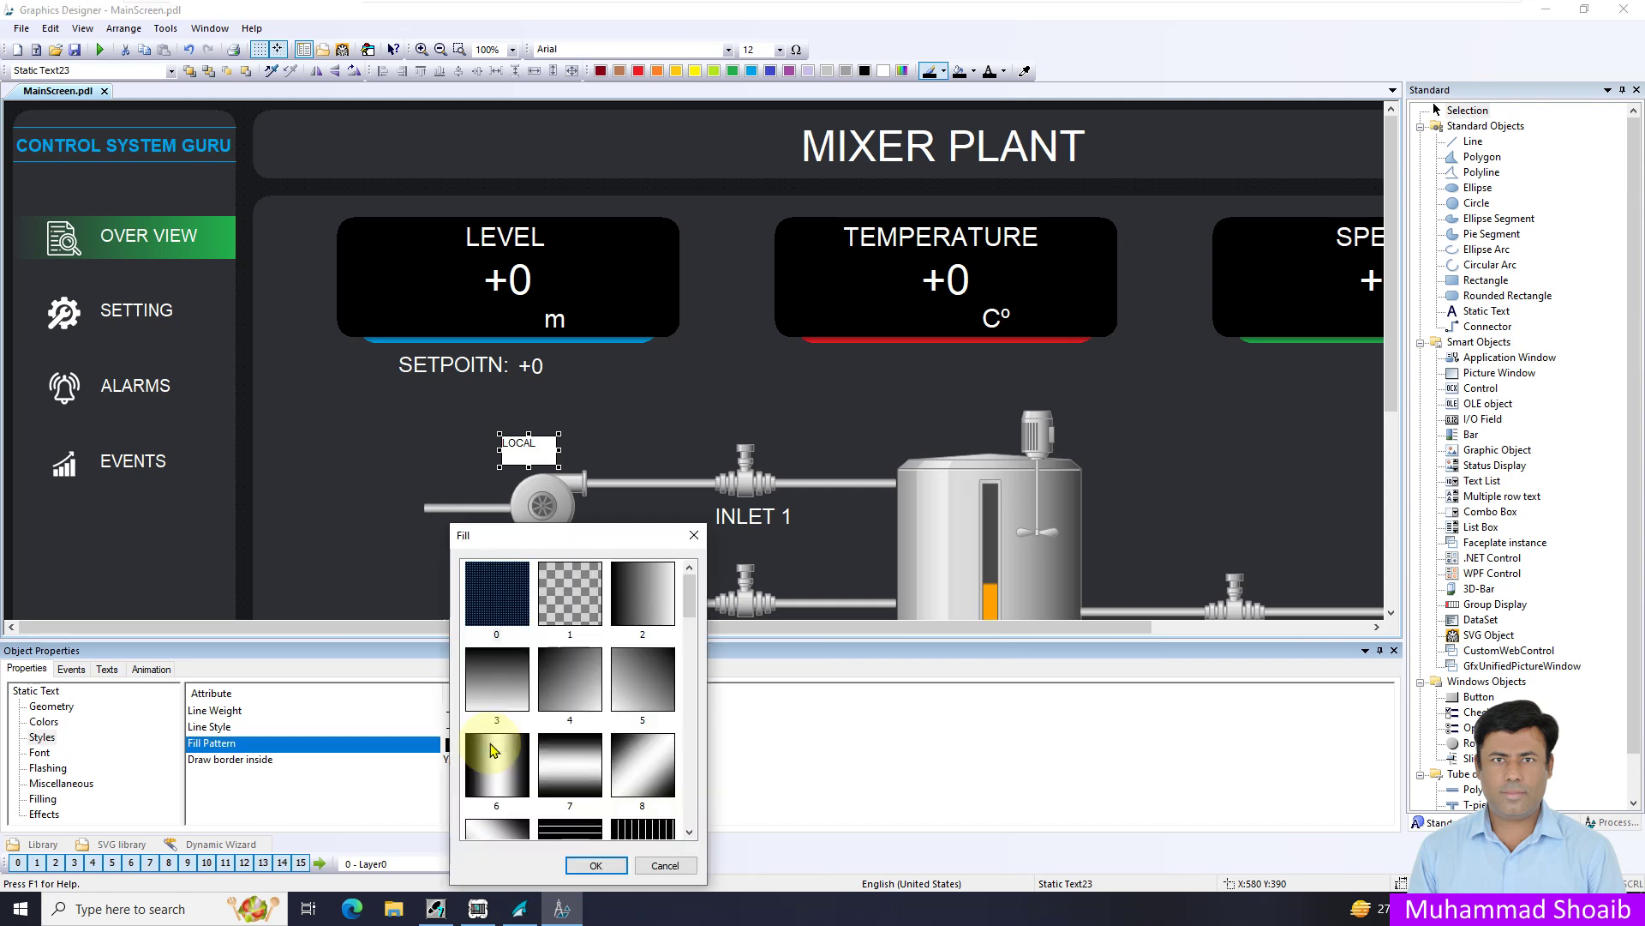
left_click(569, 584)
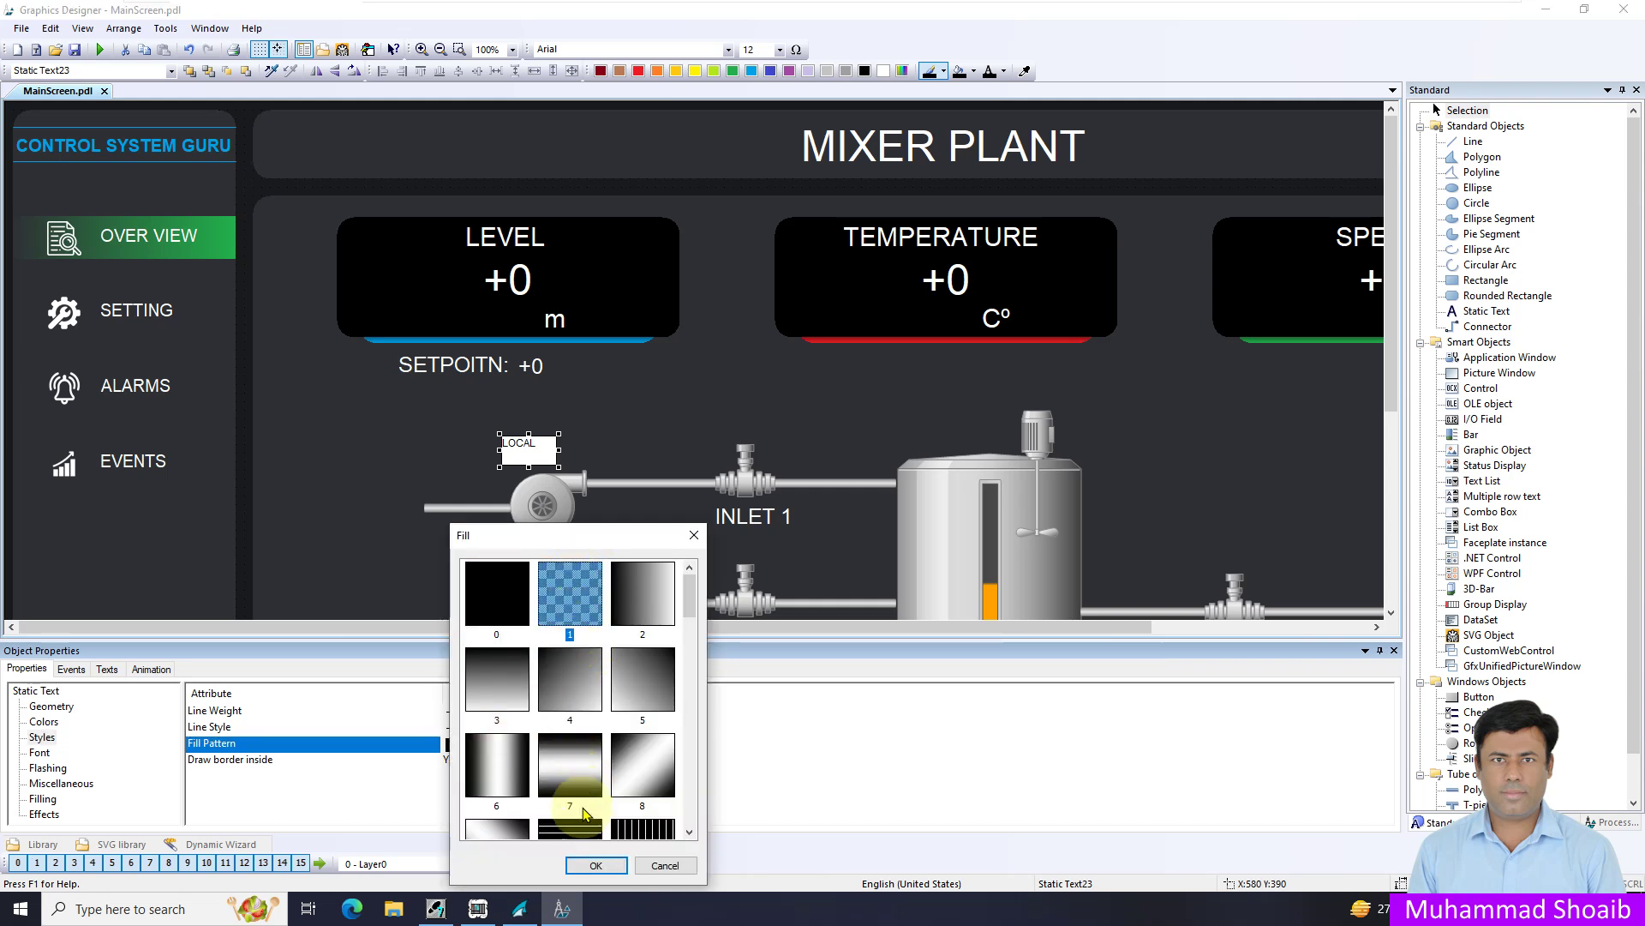
left_click(595, 866)
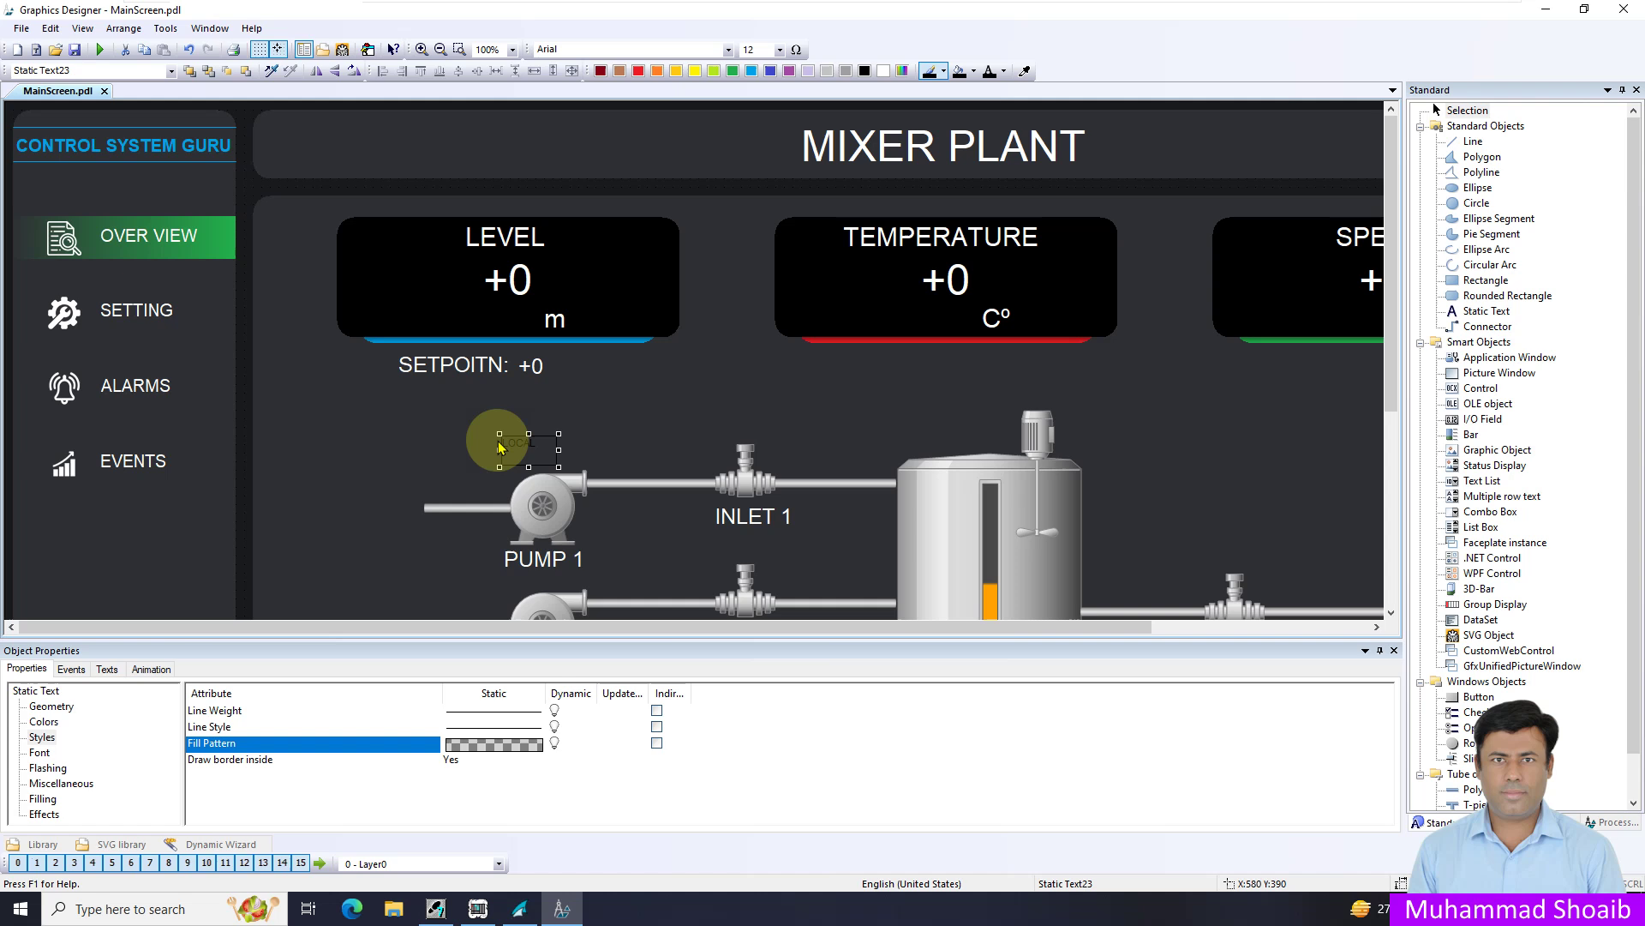
Set the LOCAL text's border line weight to 0.
left_click(506, 711)
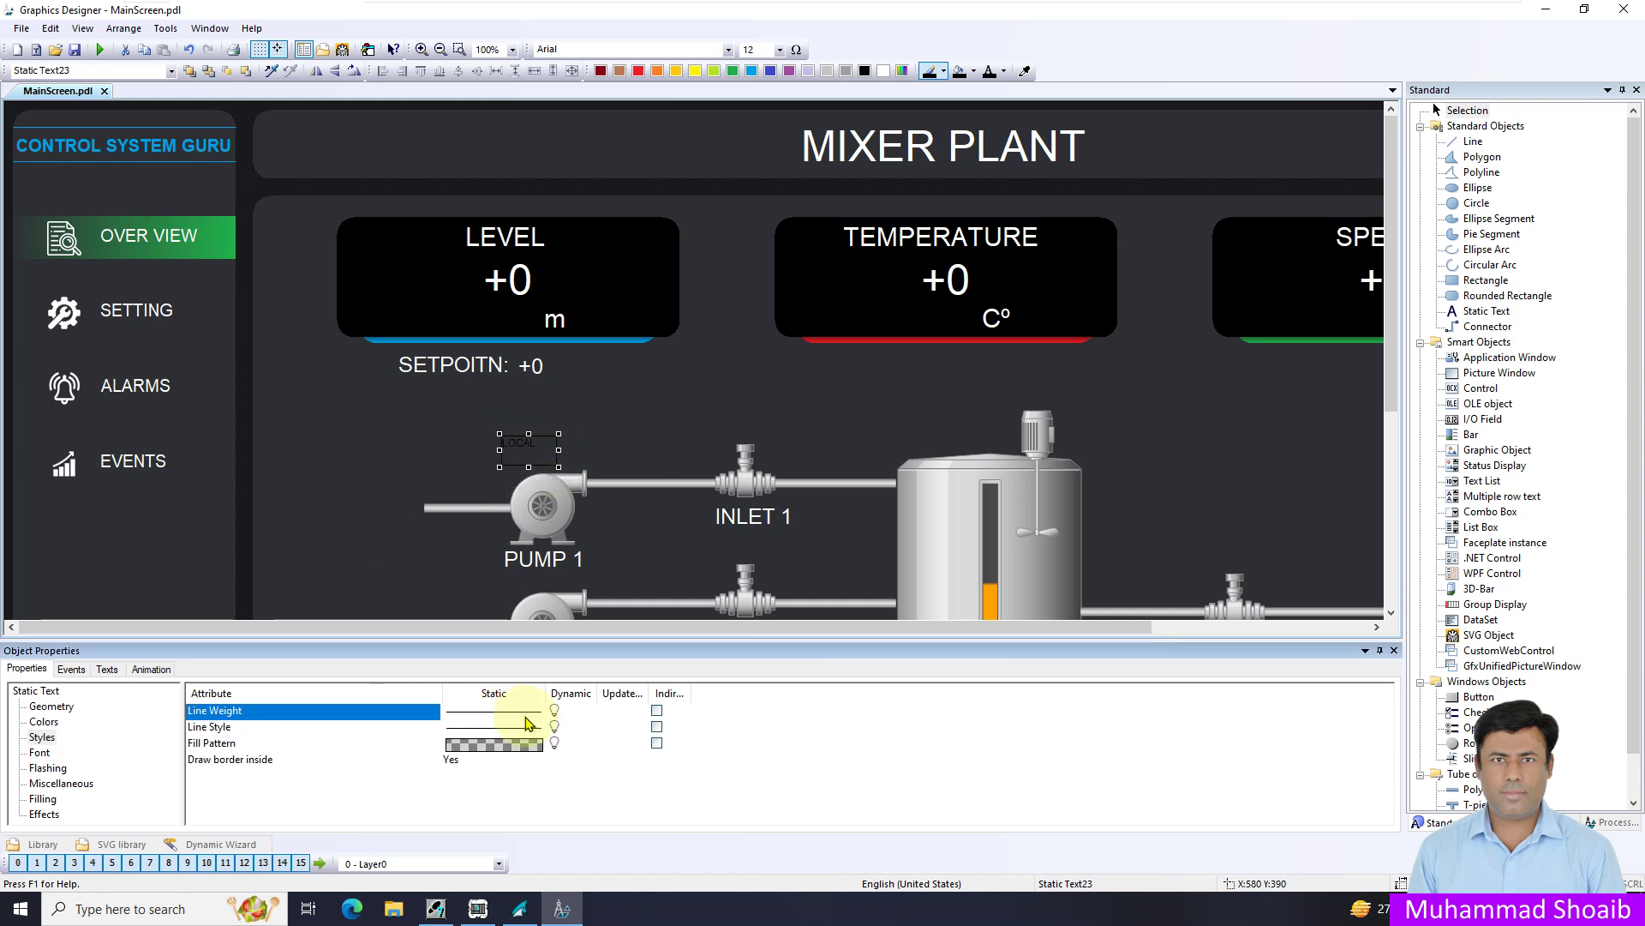
double_click(527, 711)
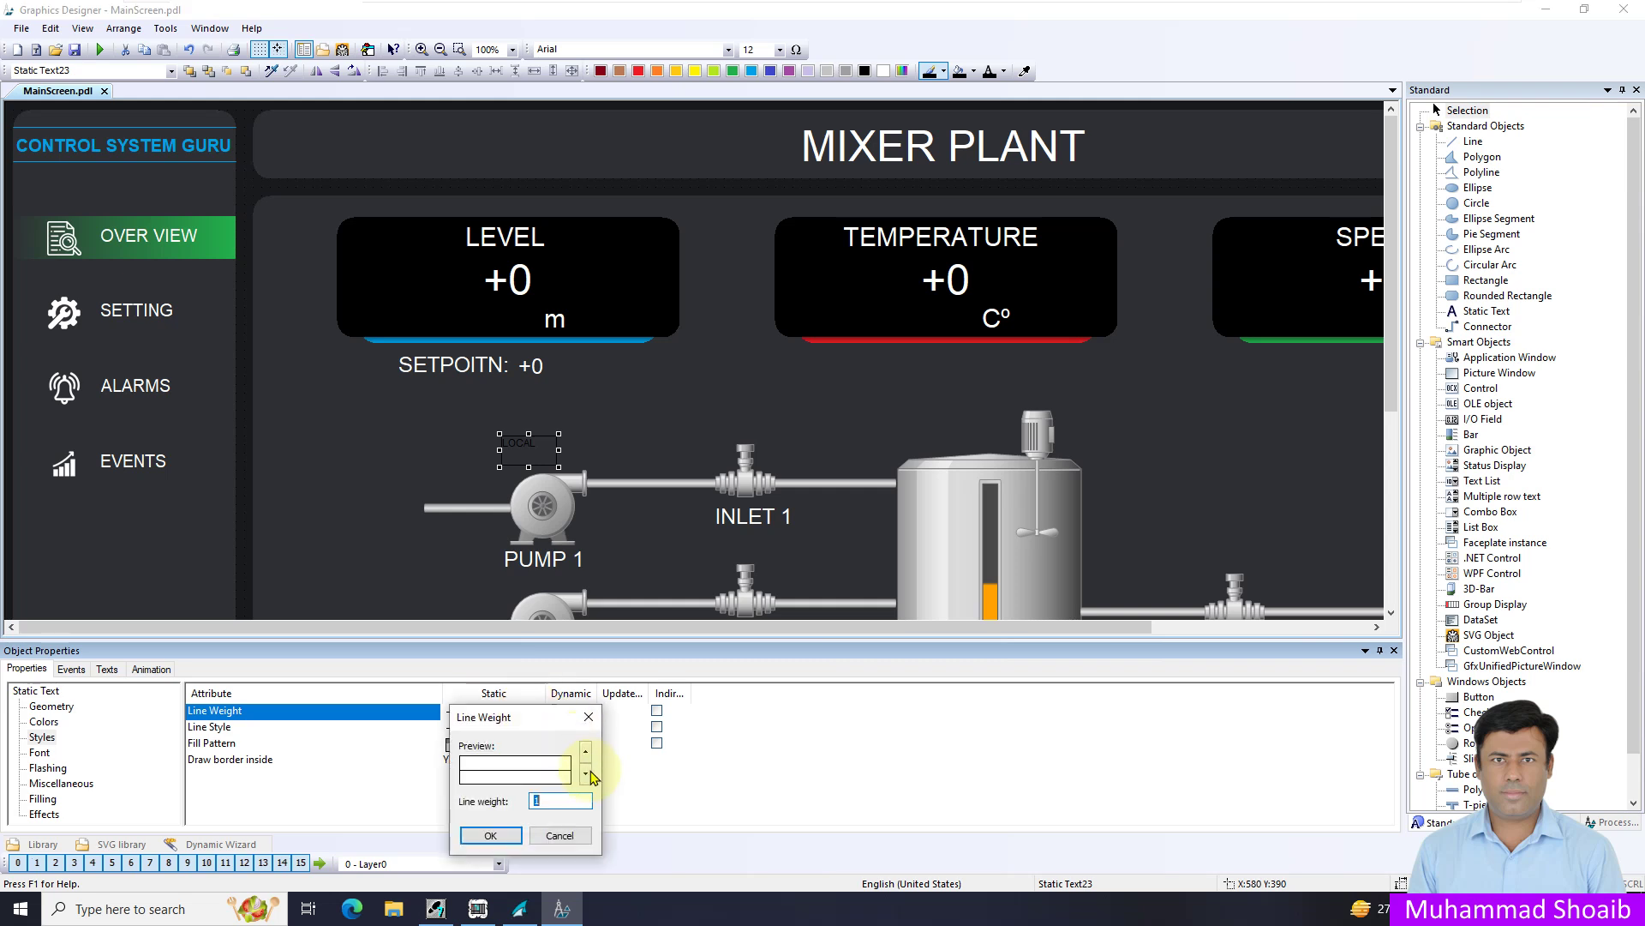
left_click(491, 835)
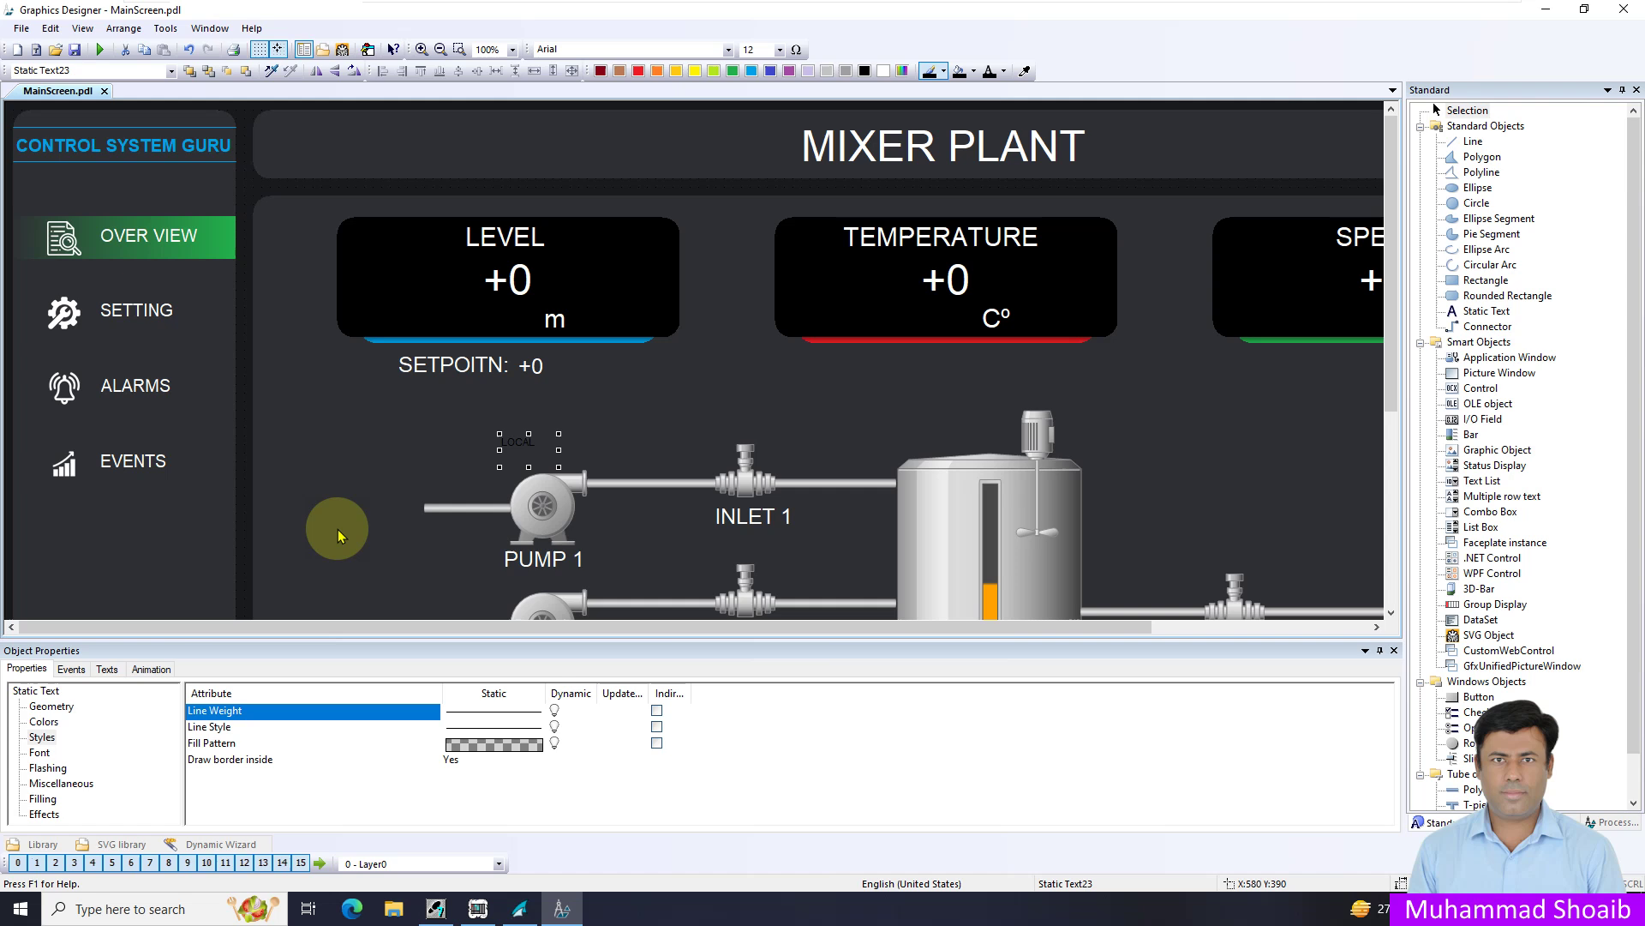
Set the LOCAL text's font size to 25.
left_click(41, 752)
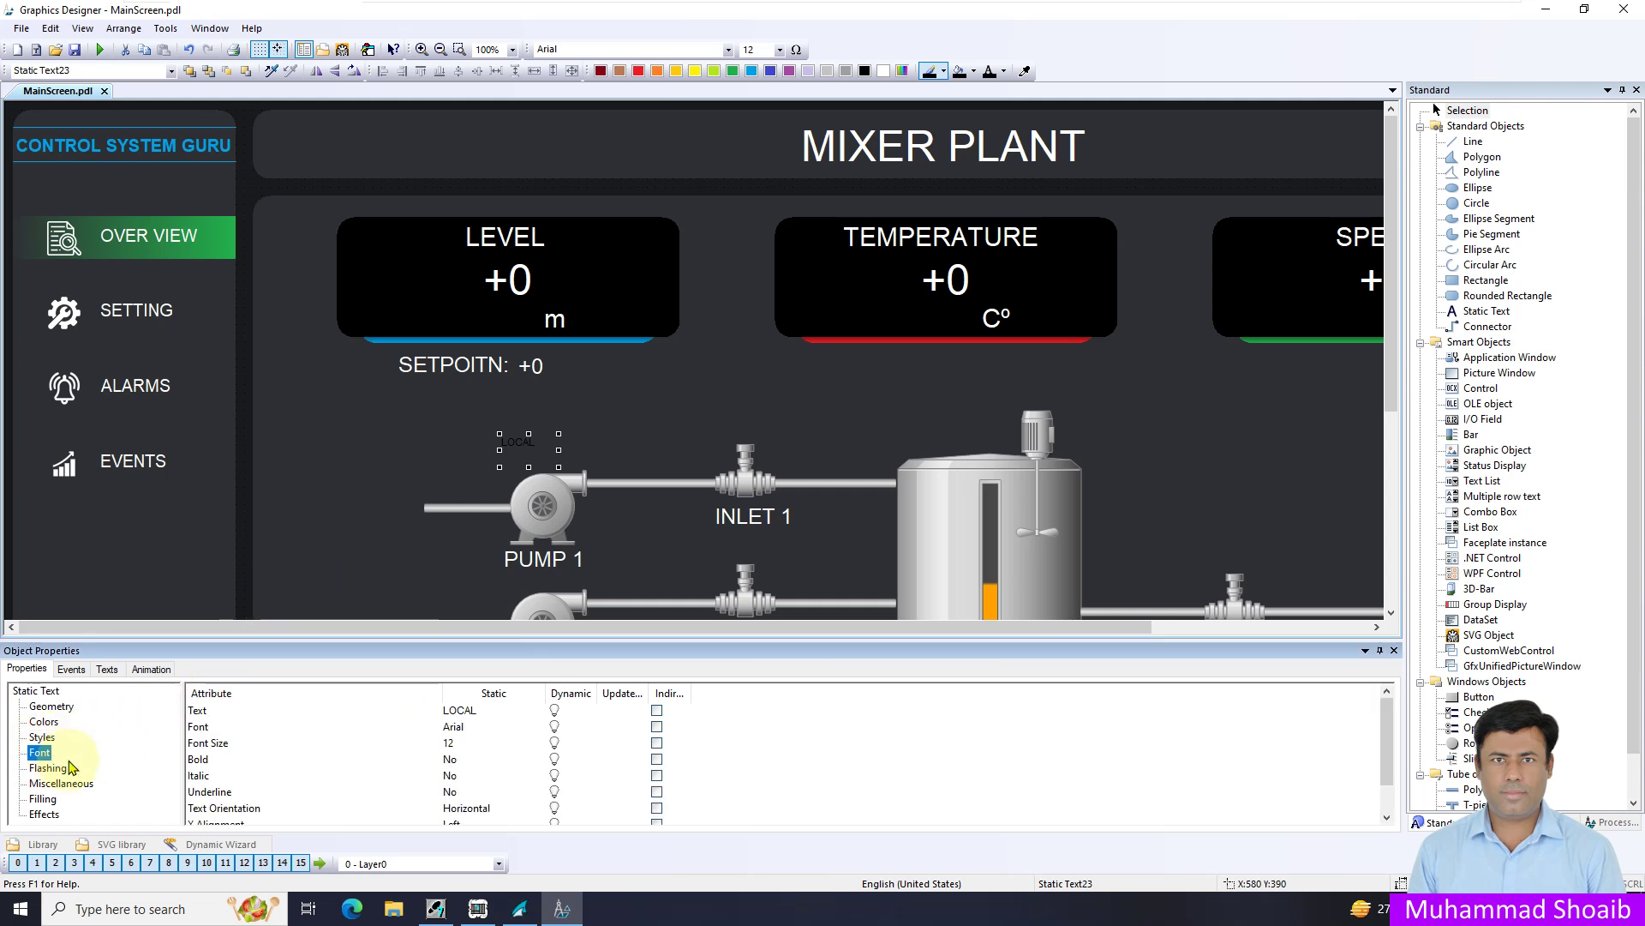
double_click(464, 742)
type("2")
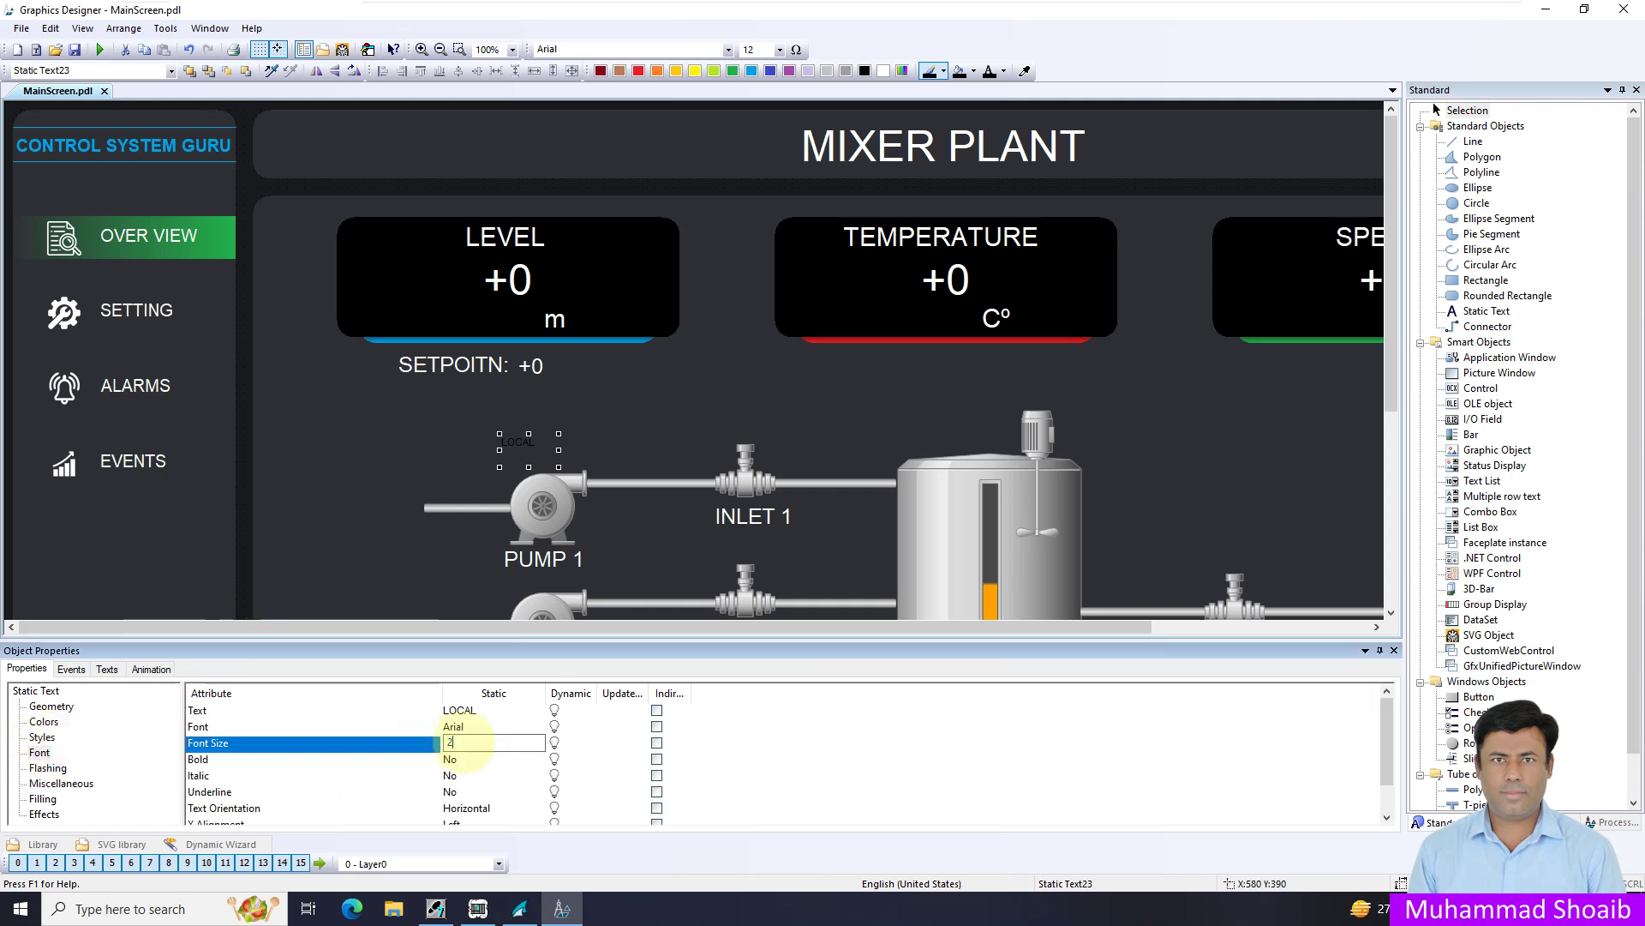
type("5")
key("Return")
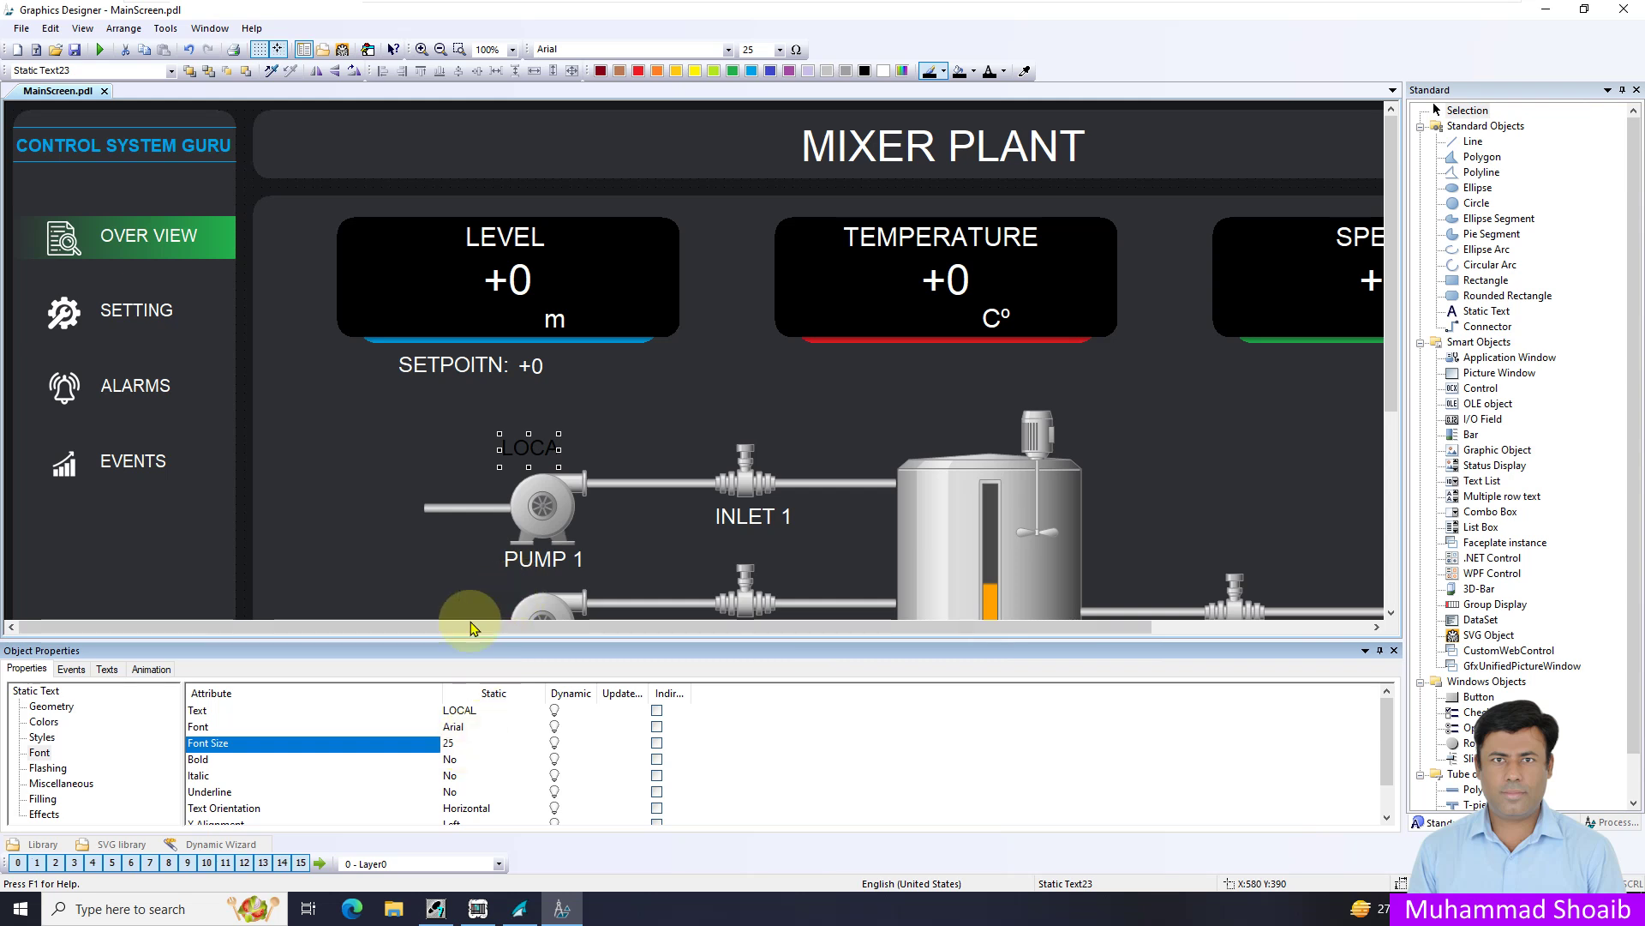
Make the LOCAL text's font colour white and widen it so the whole word shows.
left_click(43, 738)
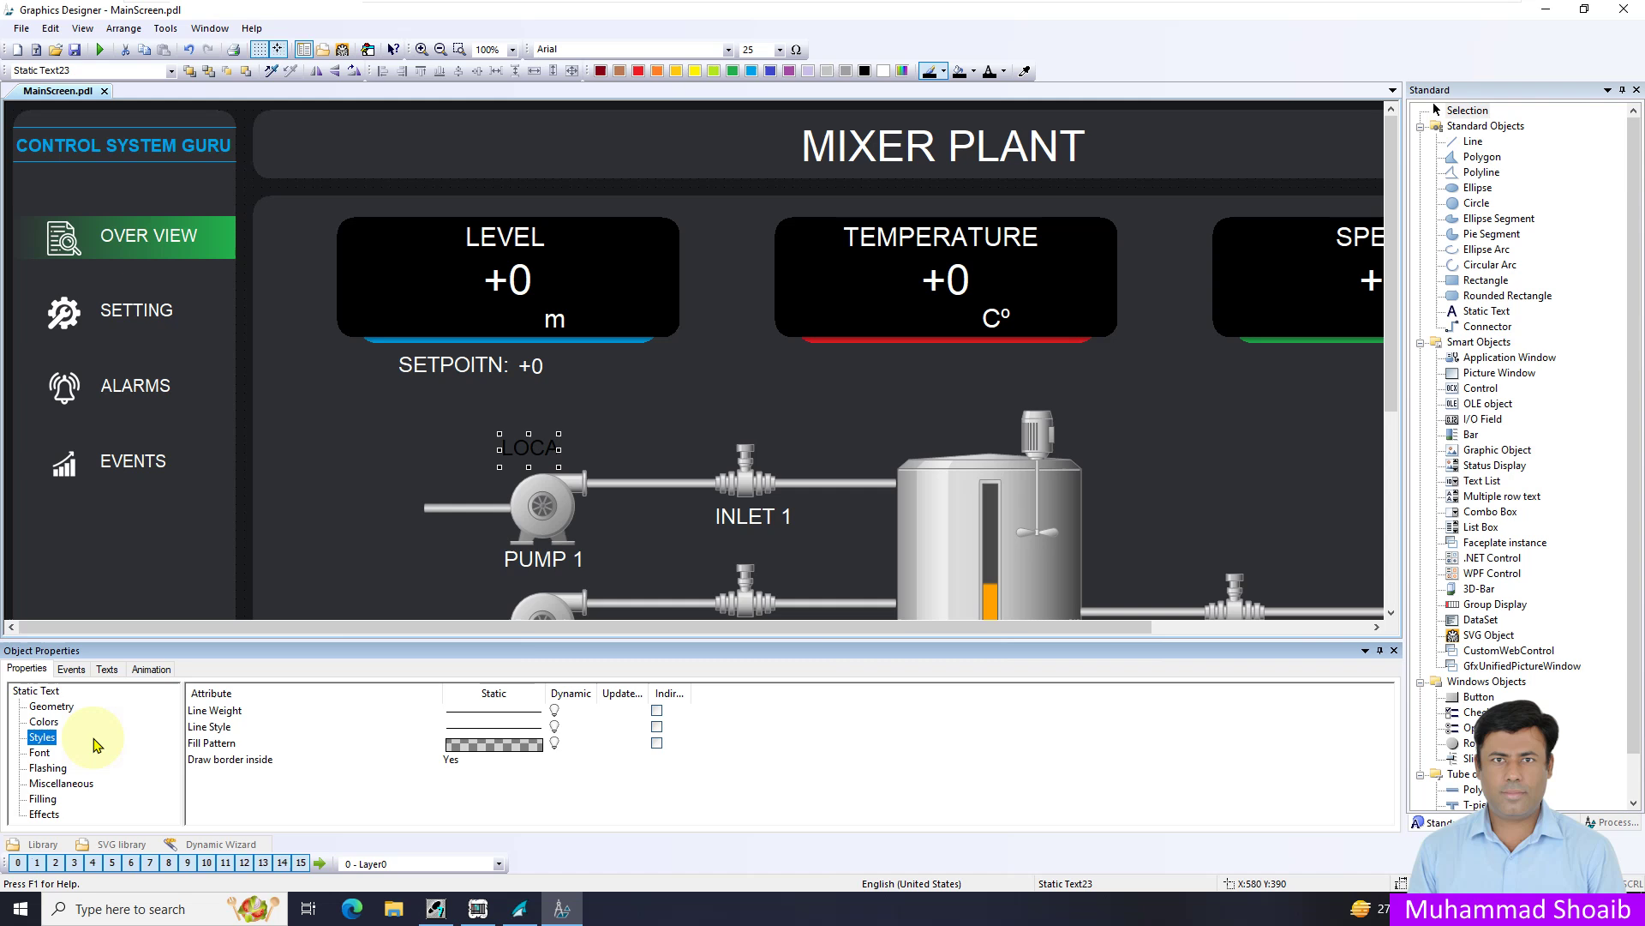
left_click(44, 722)
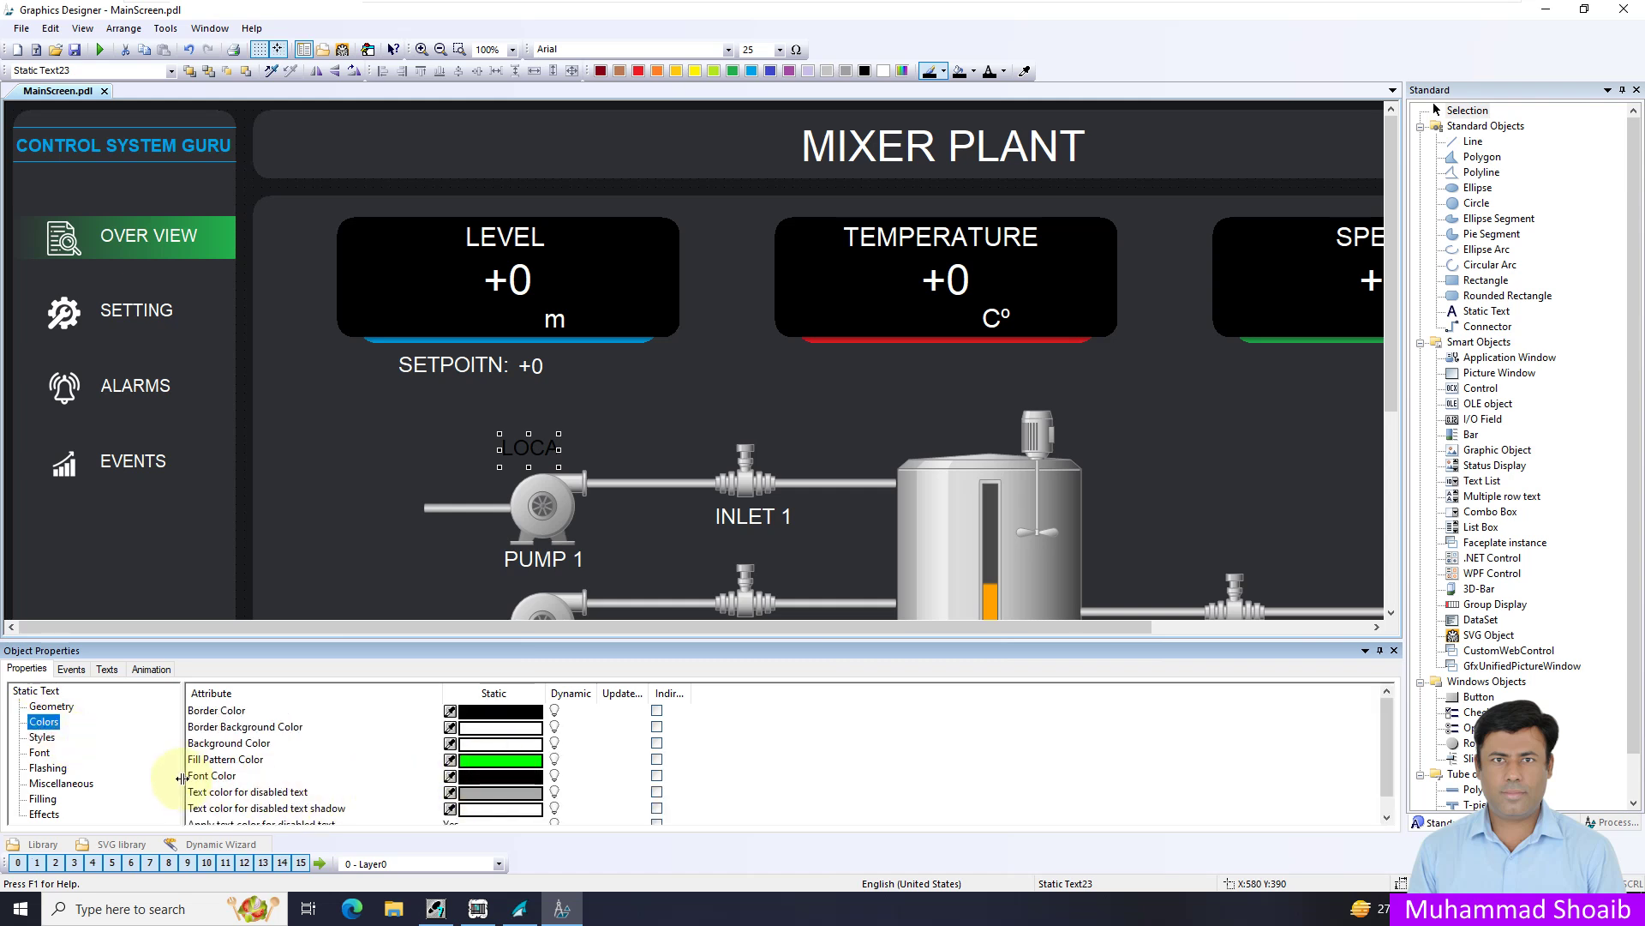
left_click(496, 780)
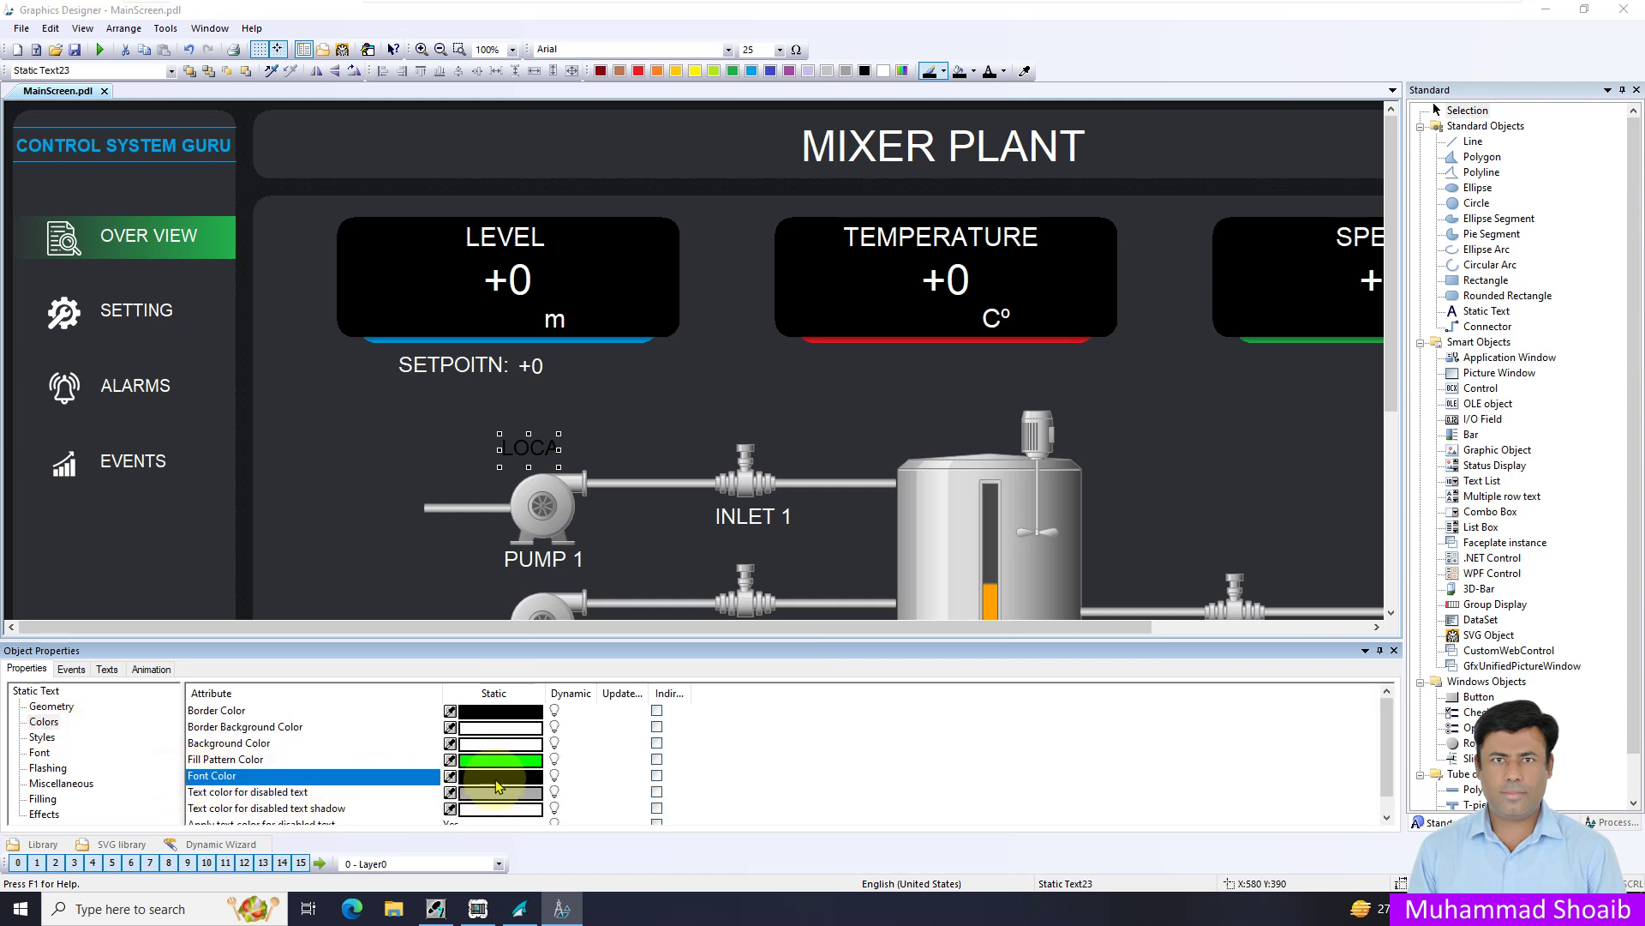
double_click(497, 780)
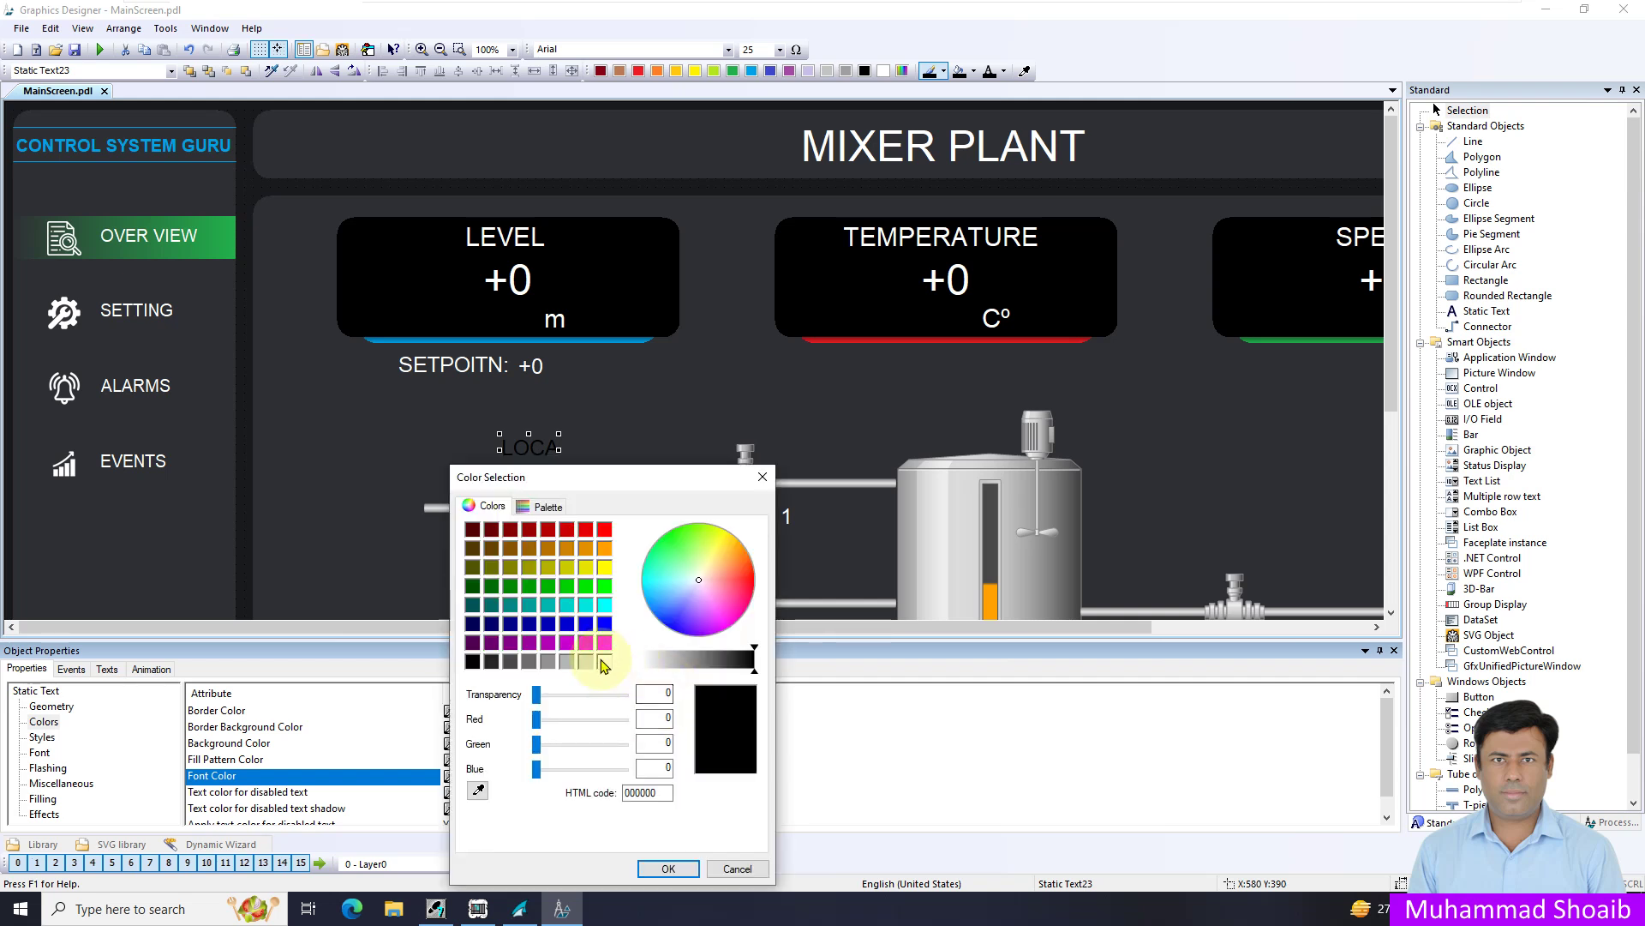
left_click(604, 661)
left_click(668, 868)
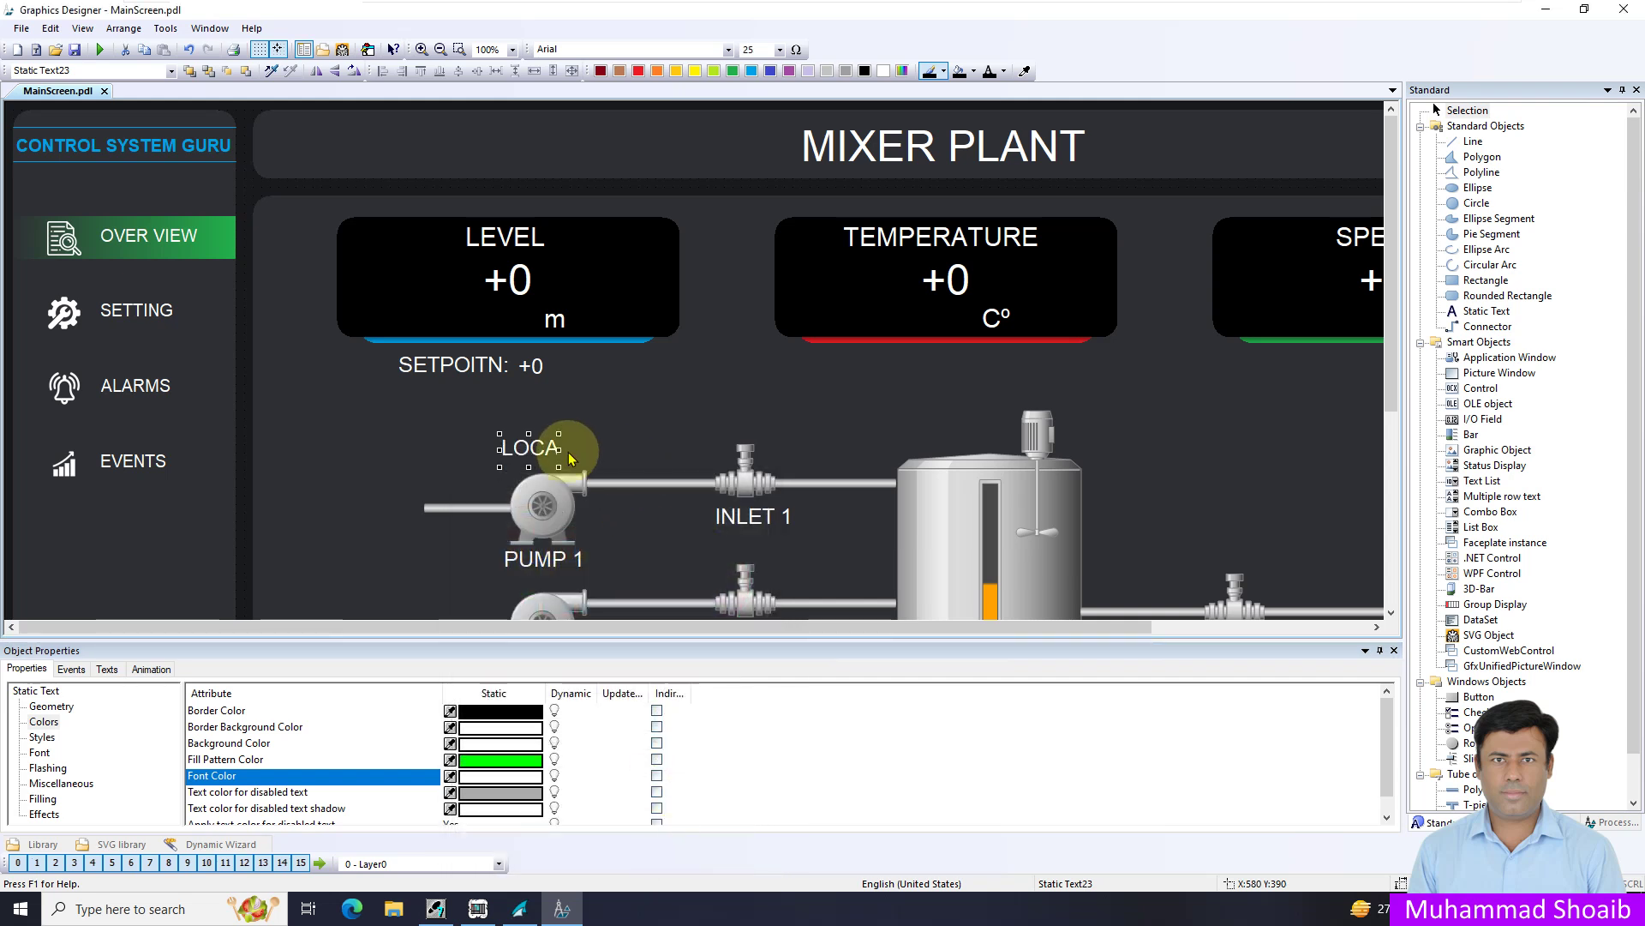
mouse_move(559, 449)
left_mouse_down()
mouse_move(588, 445)
mouse_move(569, 449)
left_mouse_up()
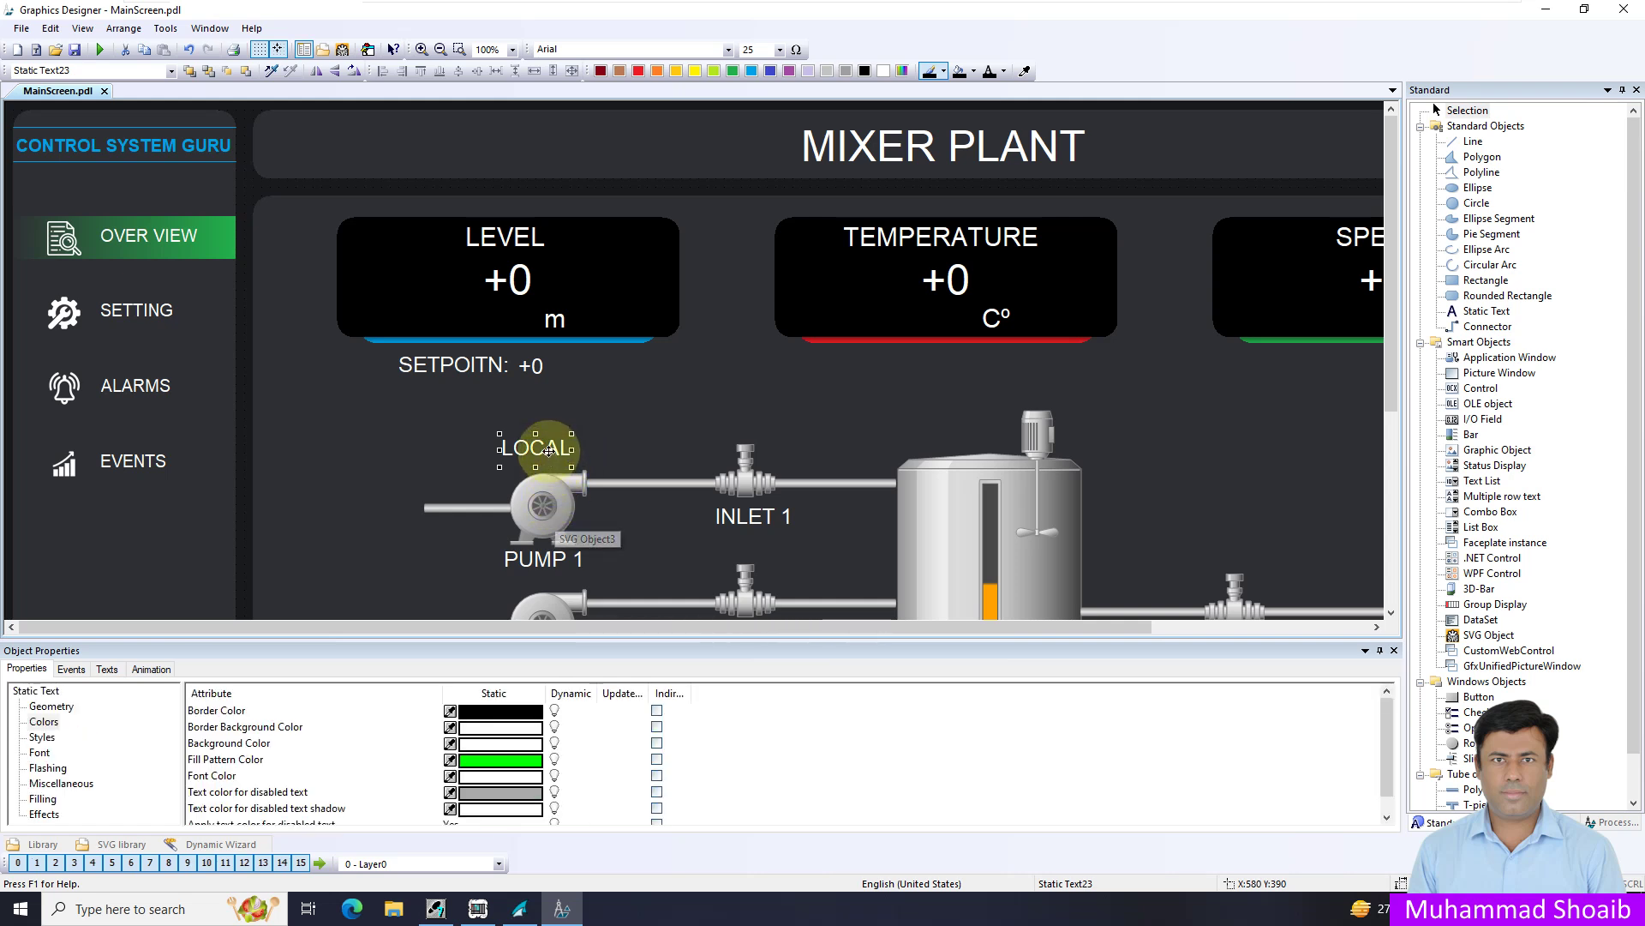
Duplicate the LOCAL text, move the copy up, change its text to REMOTE and widen it.
right_click(550, 448)
left_click(599, 493)
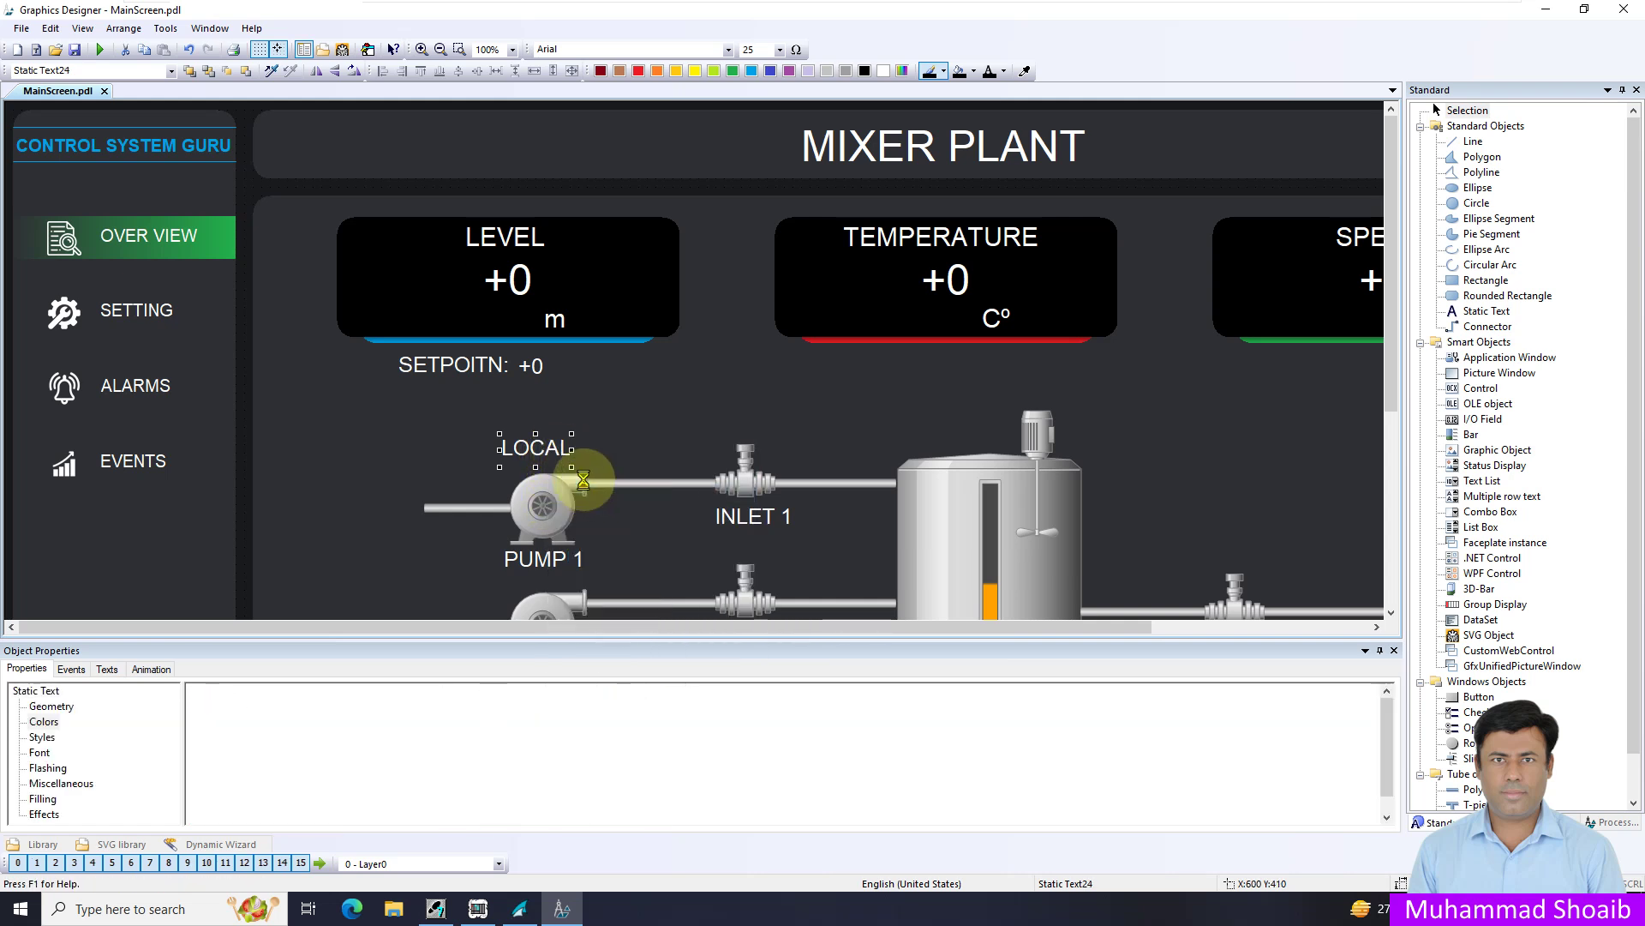
left_click_drag(551, 431, 559, 424)
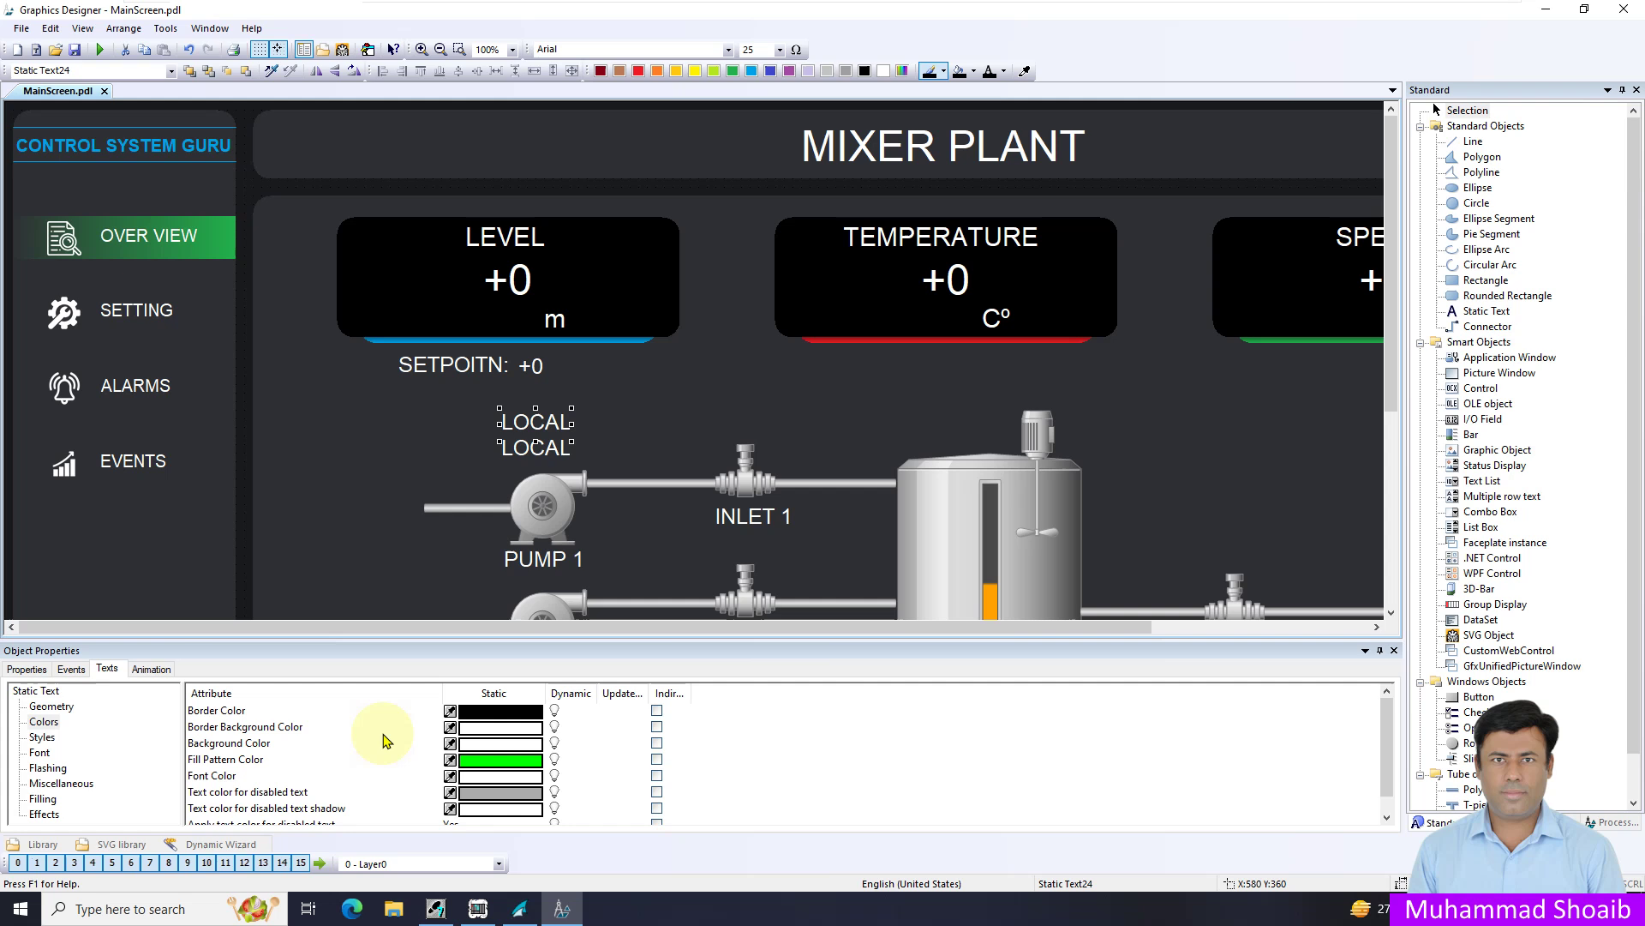
left_click(355, 713)
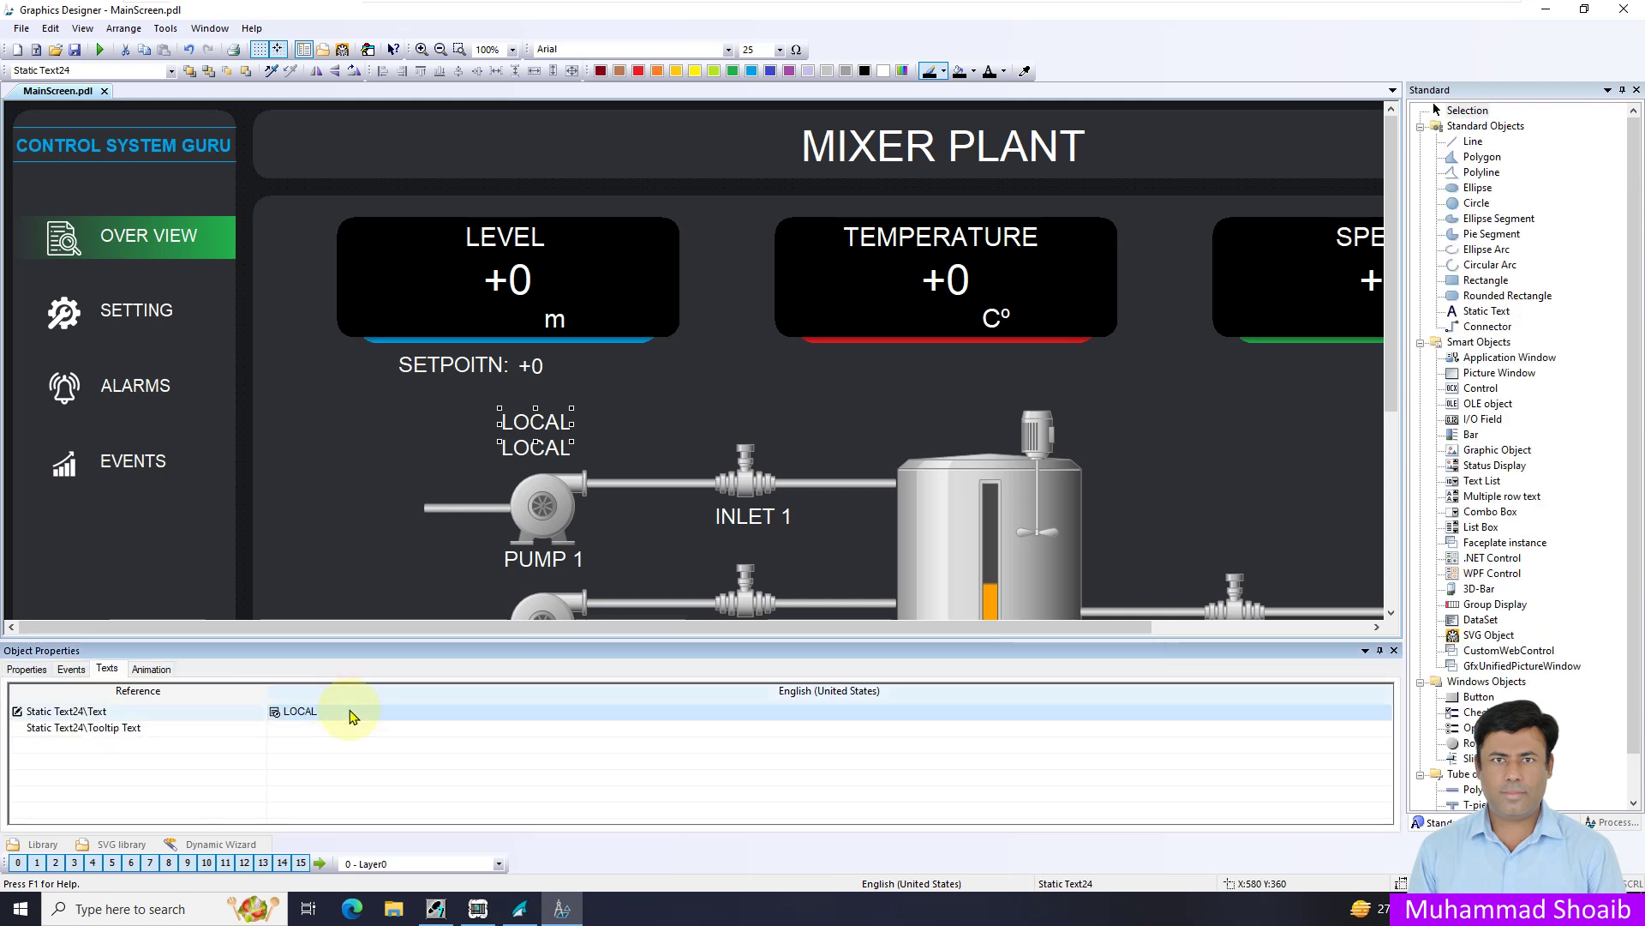
left_click(334, 714)
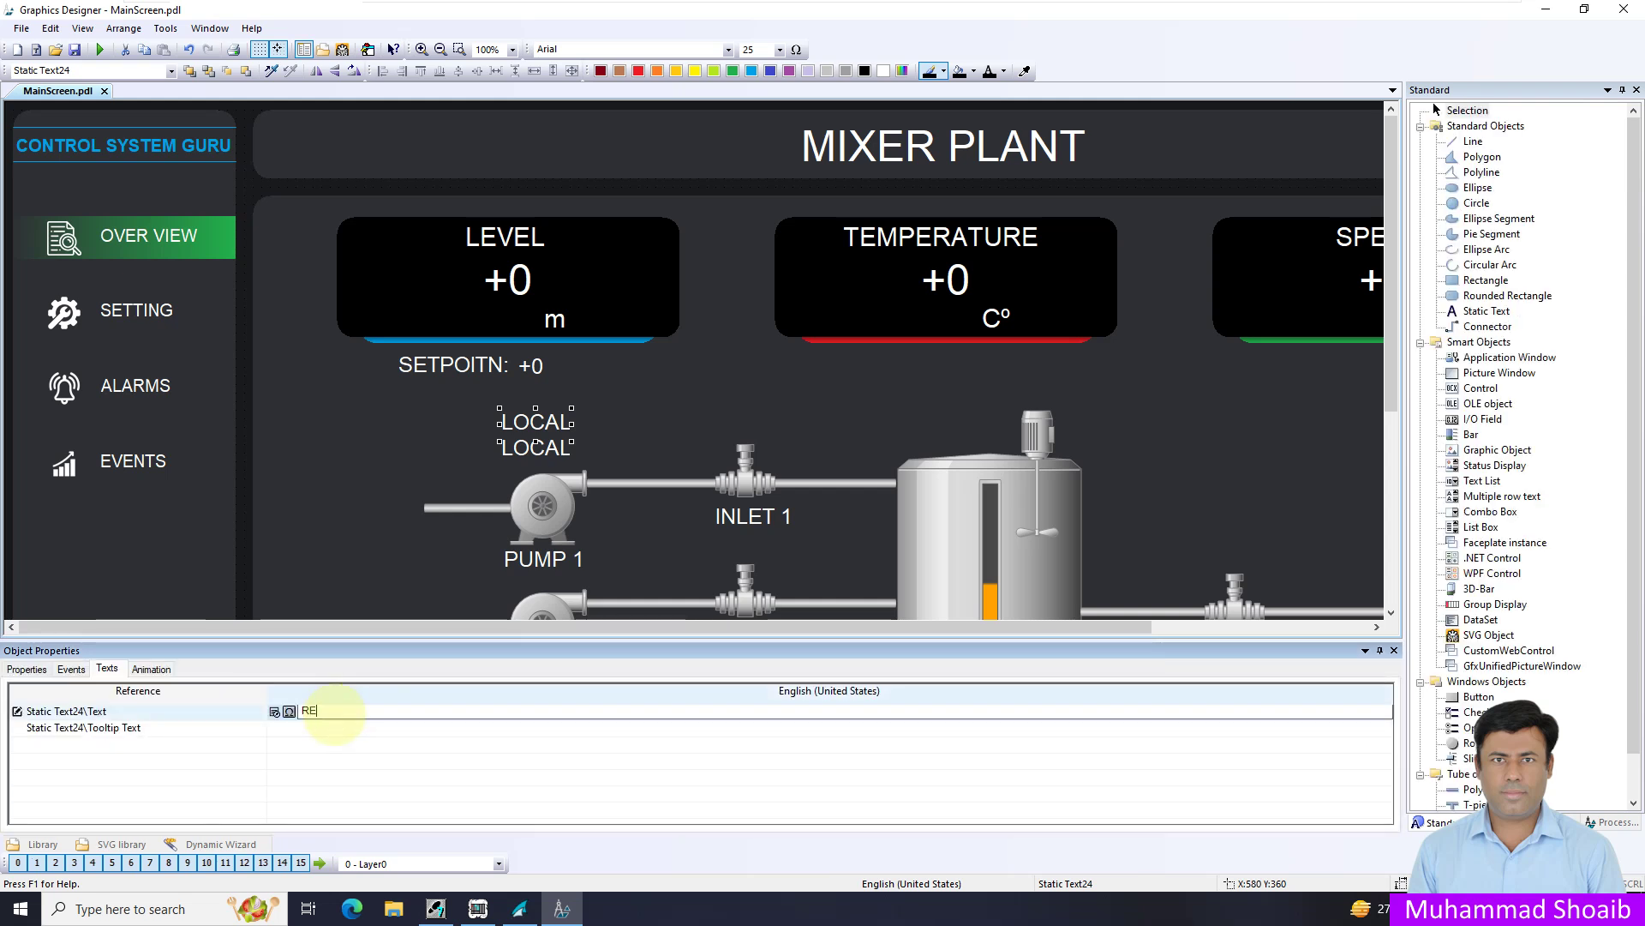
type("REMOTE")
key("Return")
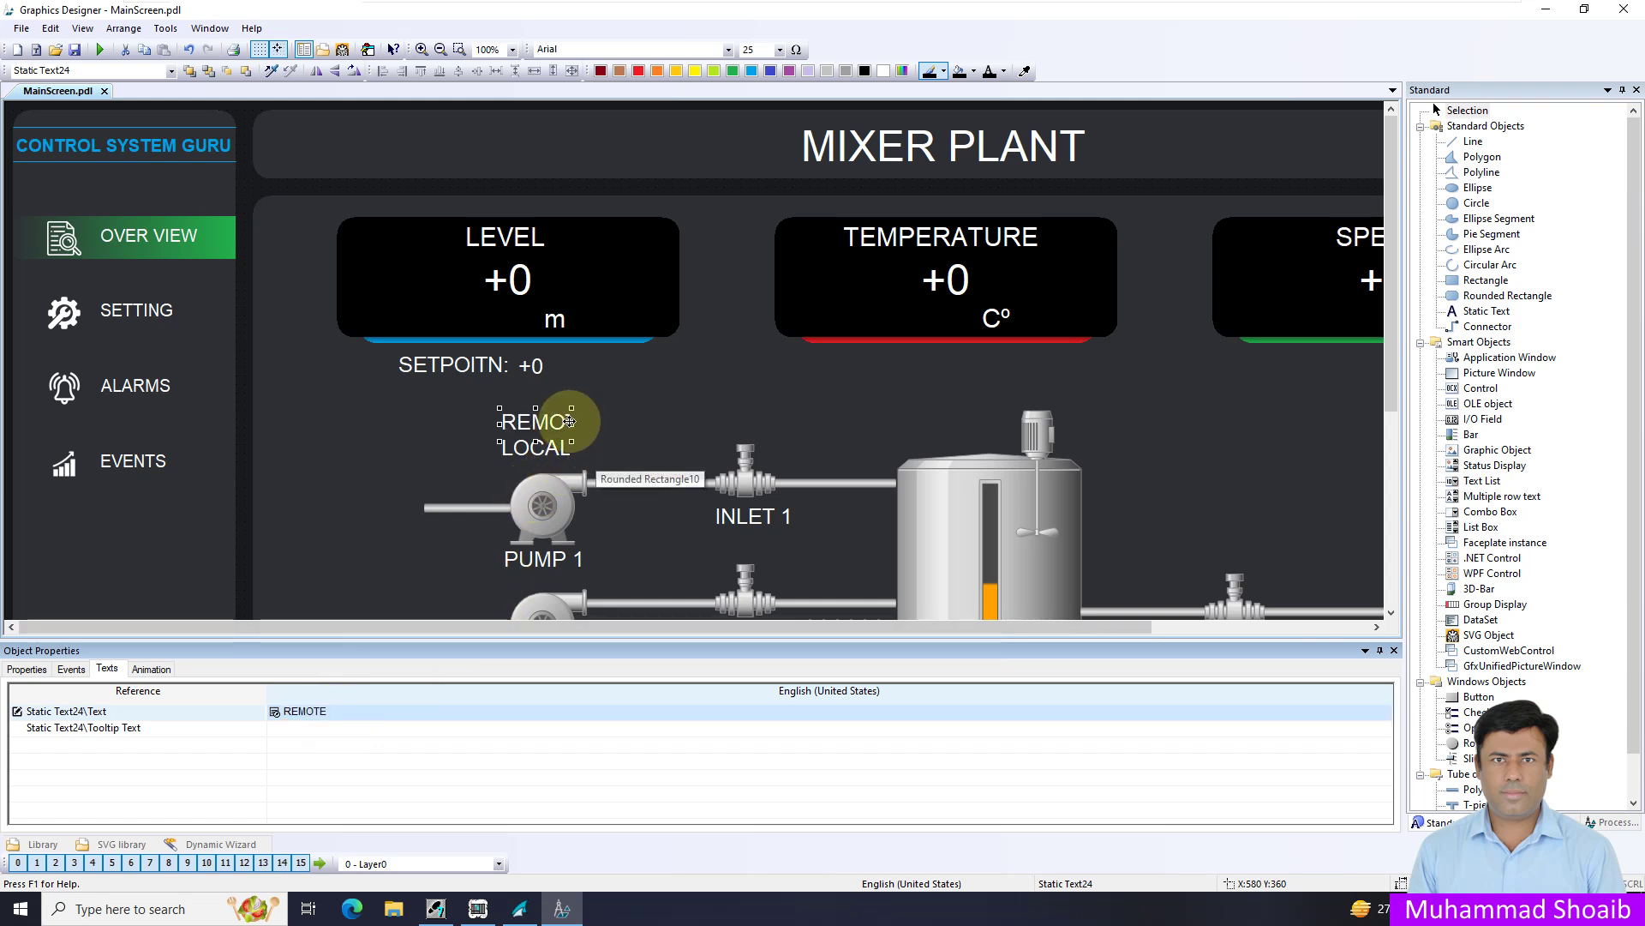
left_click_drag(576, 422, 586, 422)
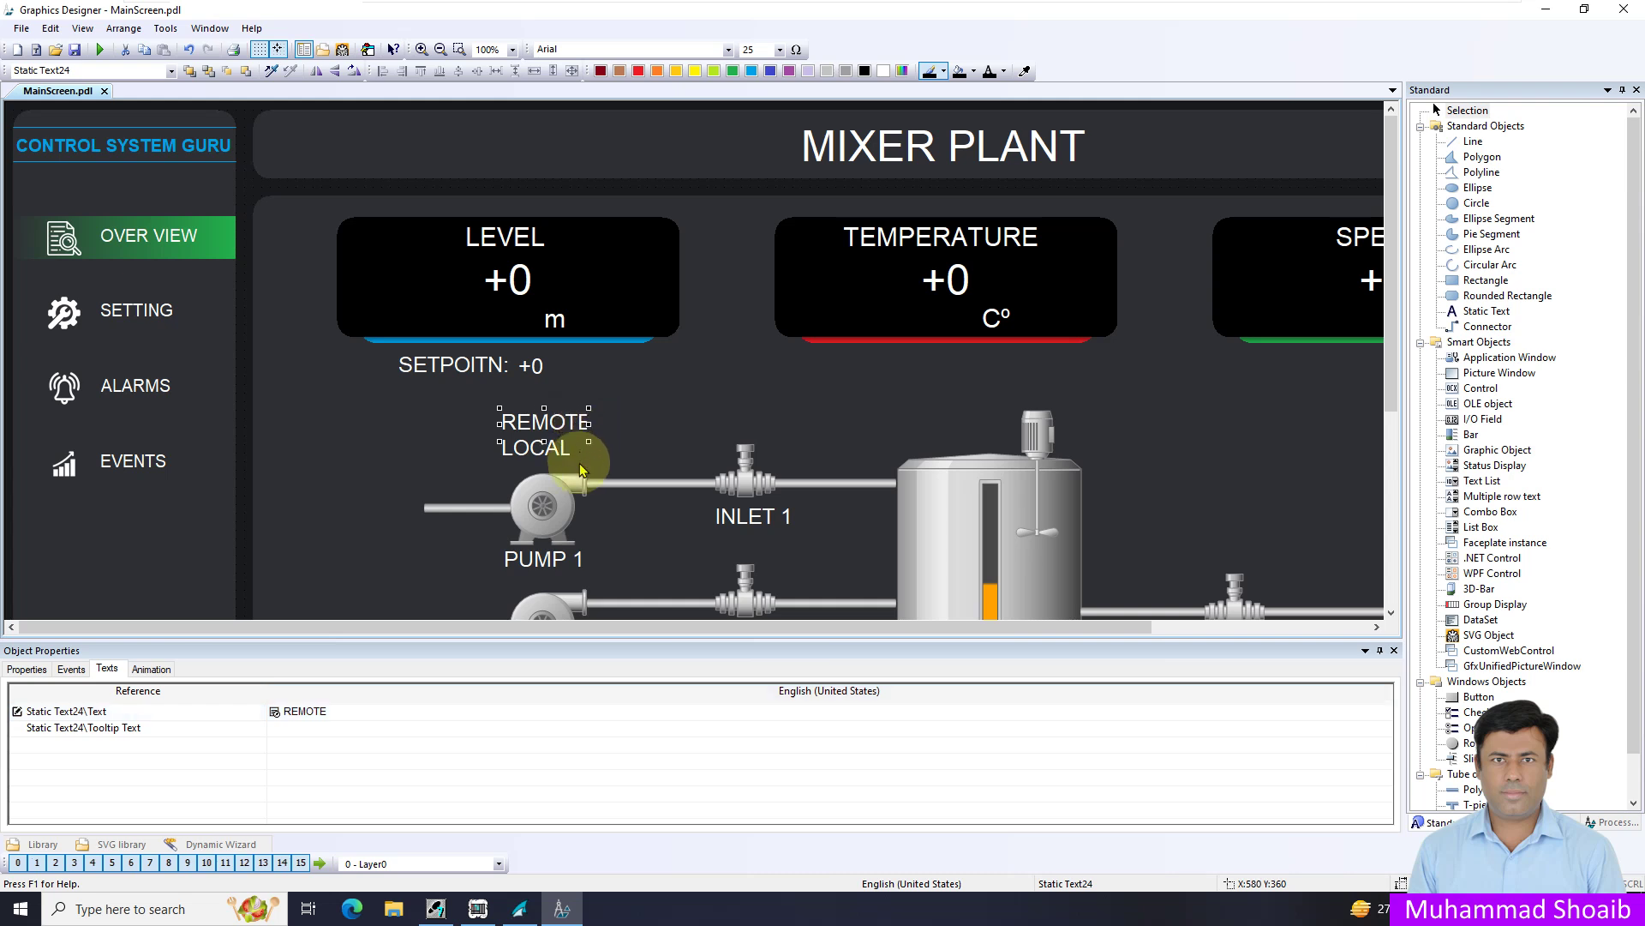
Centre the LOCAL and REMOTE texts on each other, with LOCAL back below REMOTE.
left_click(553, 443)
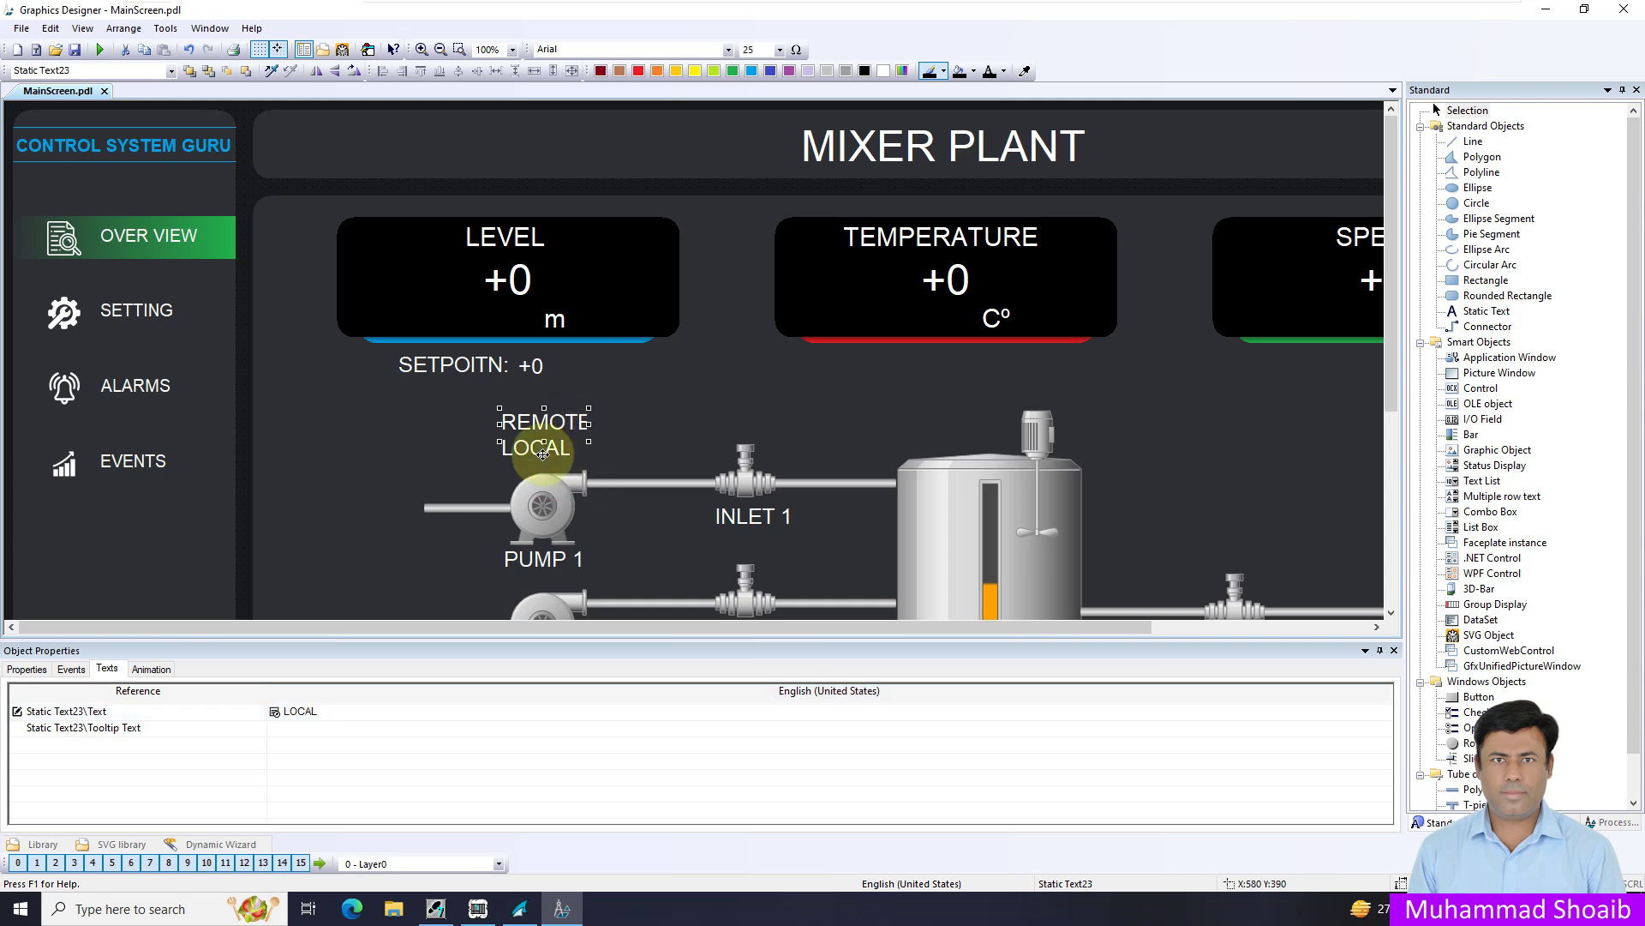
left_click(585, 420)
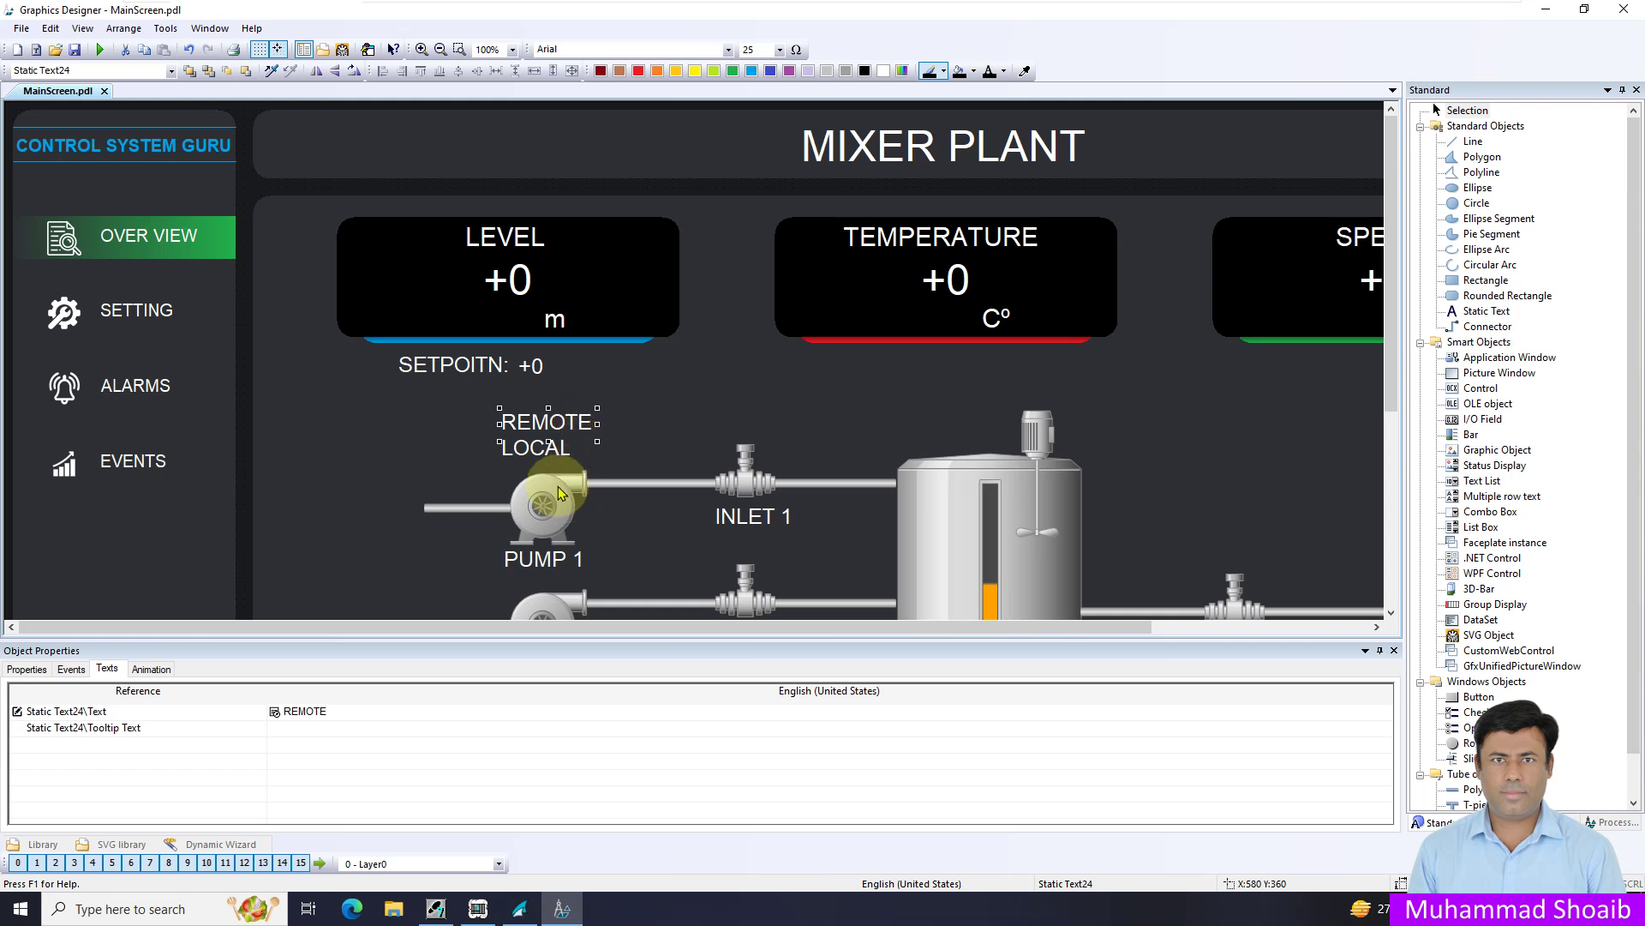
left_click(538, 454, "shift")
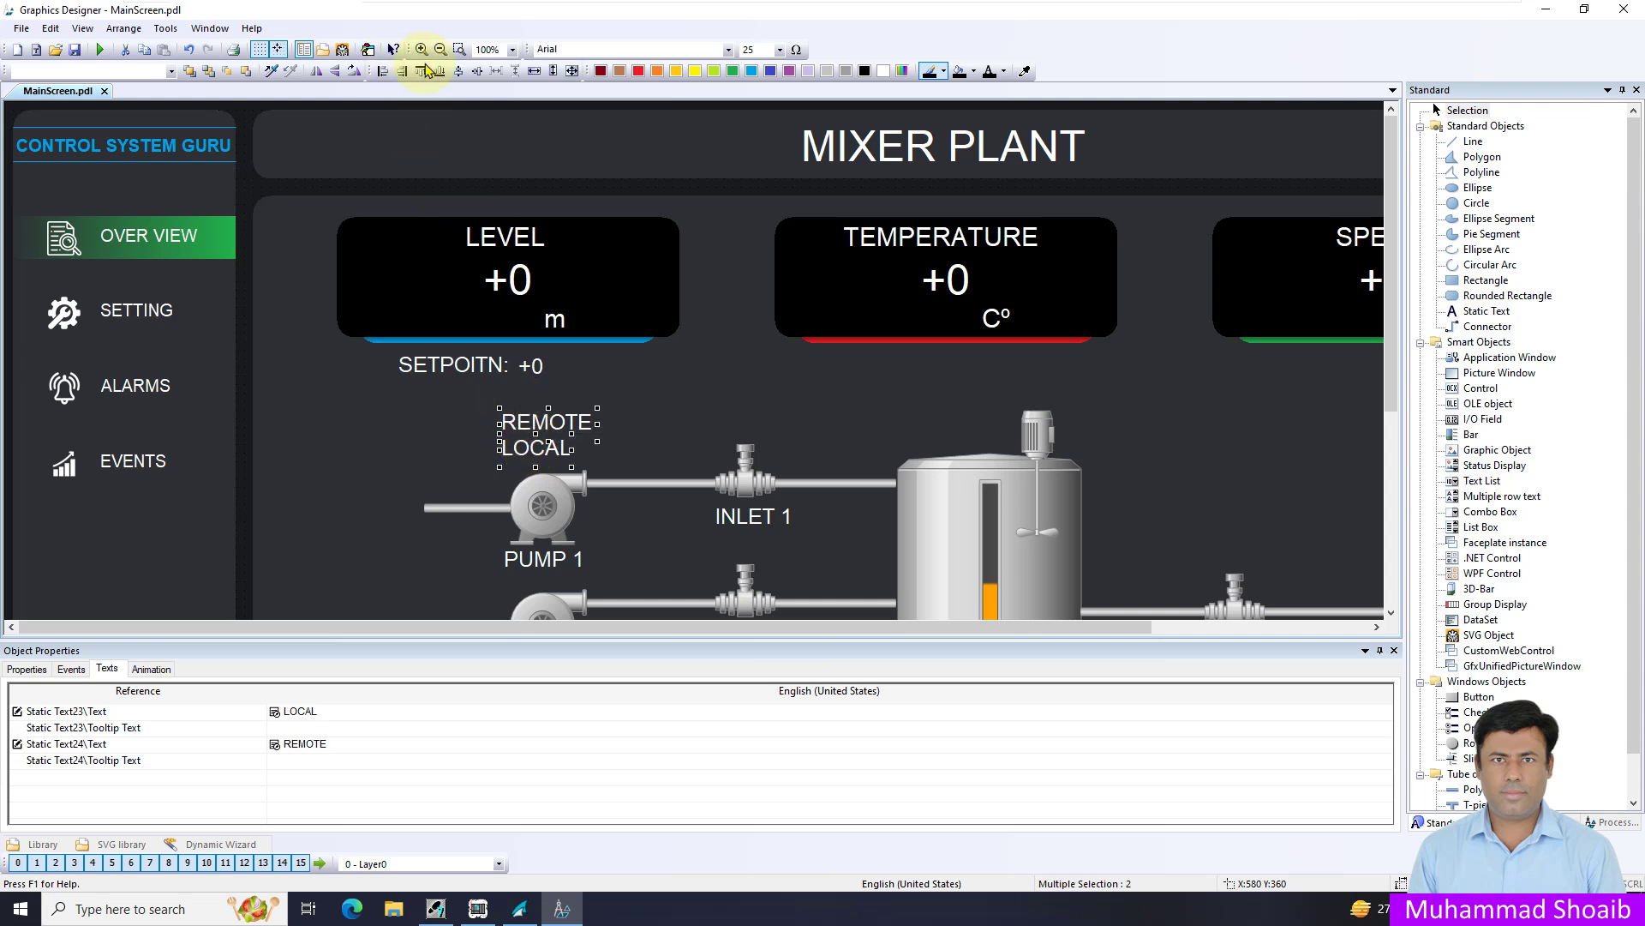
left_click(460, 73)
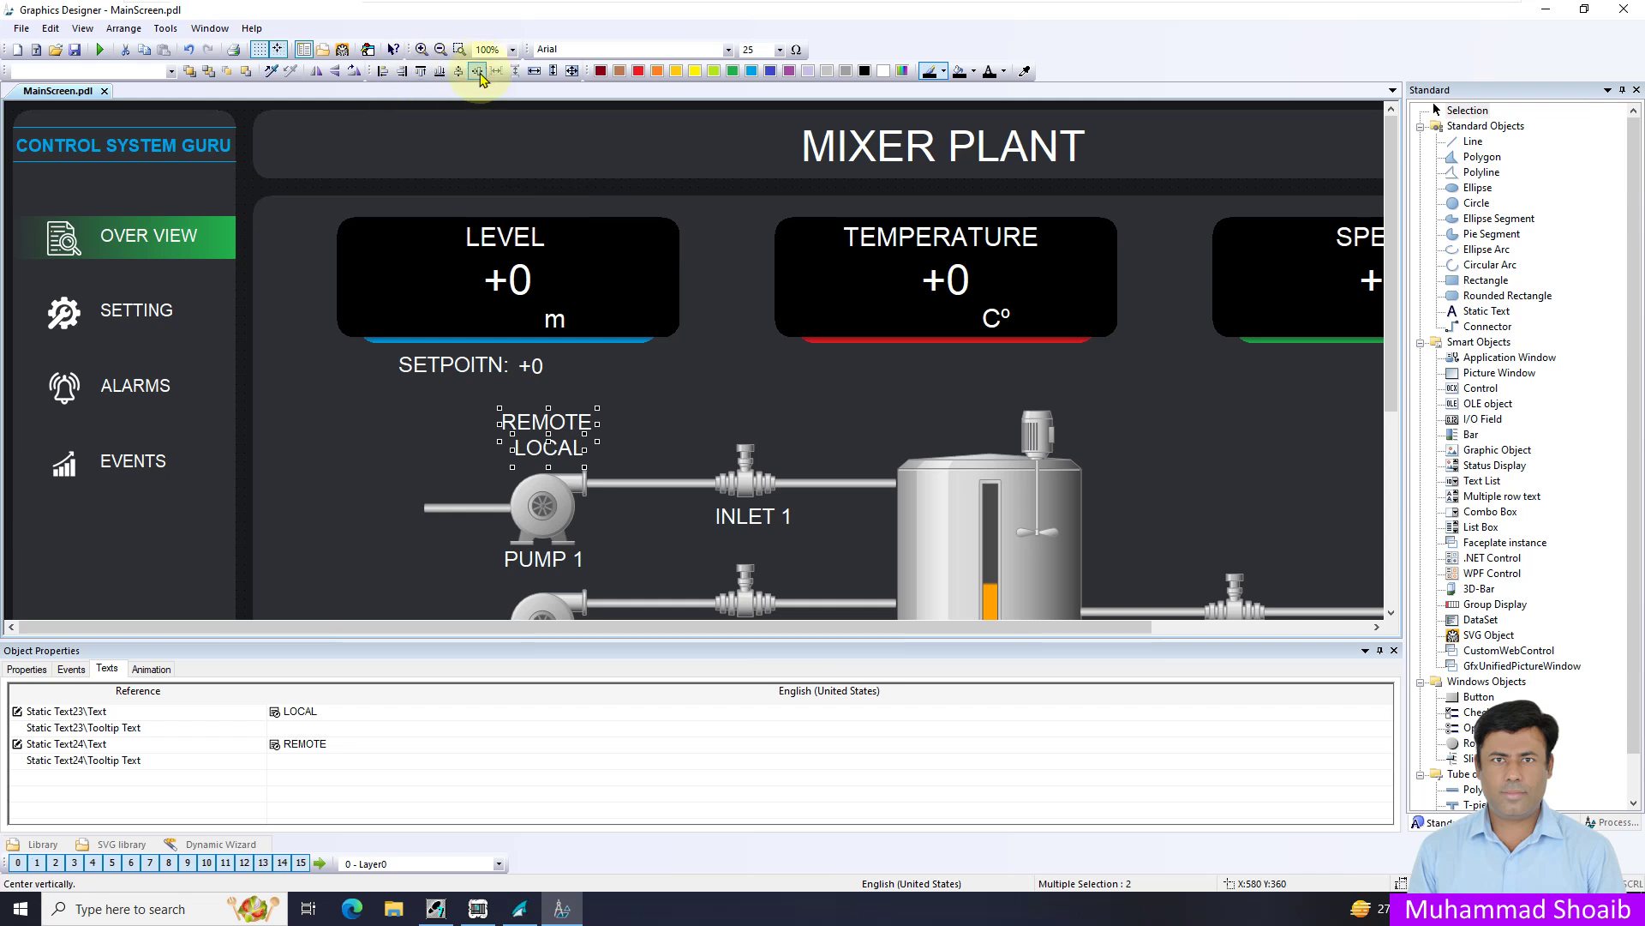
left_click(477, 73)
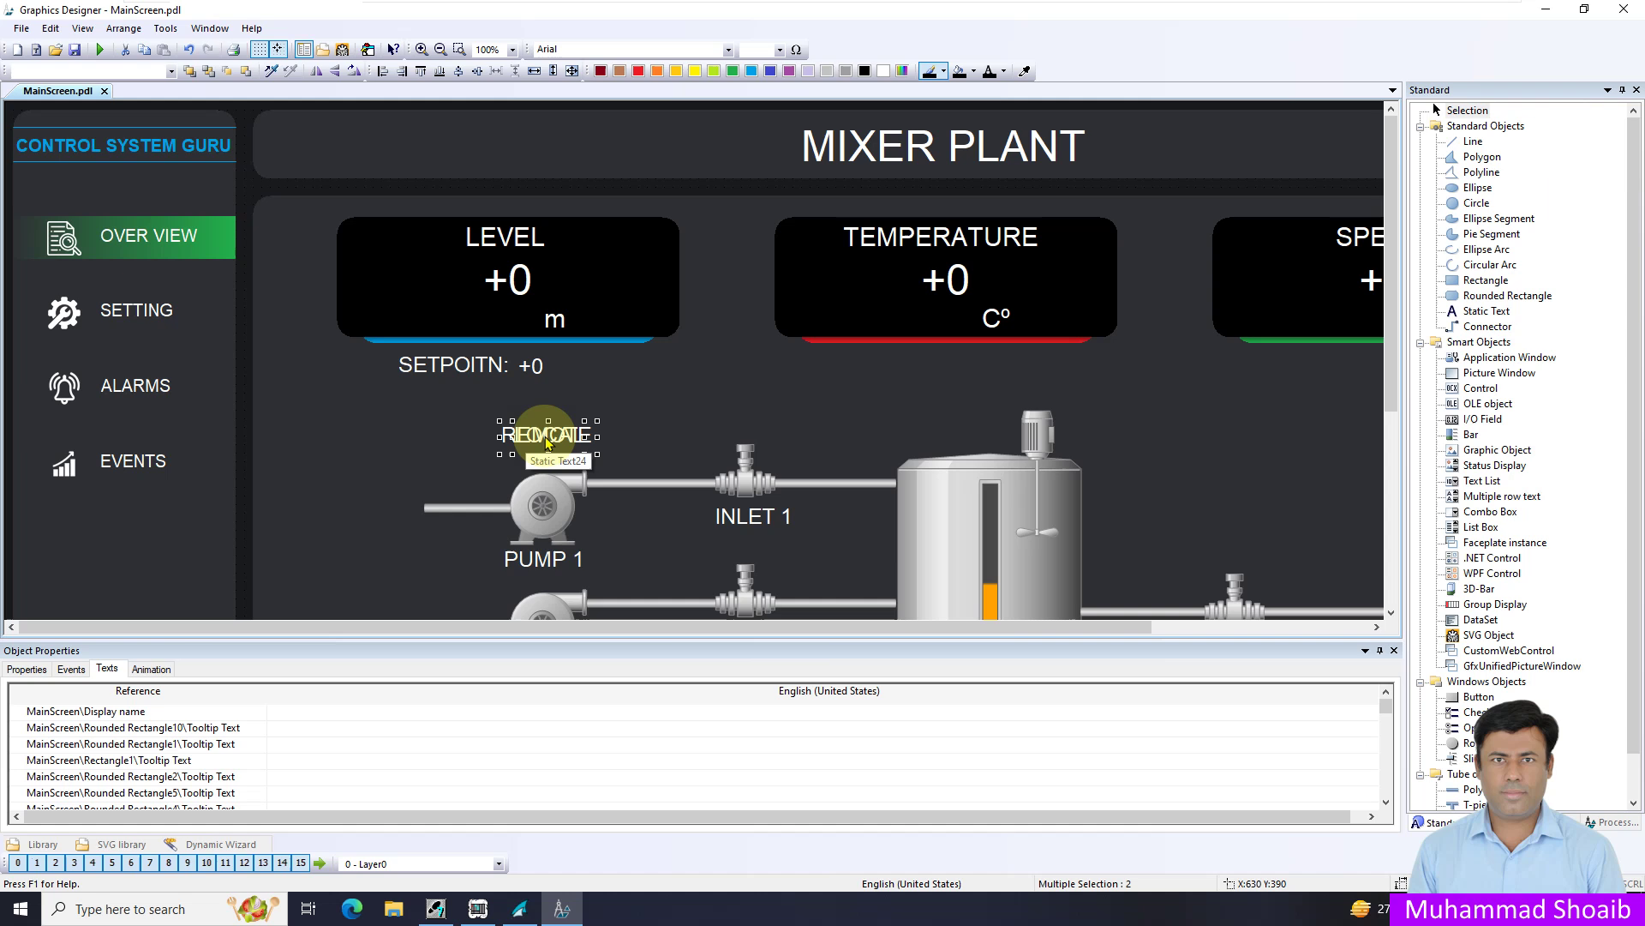
left_click_drag(544, 435, 545, 449)
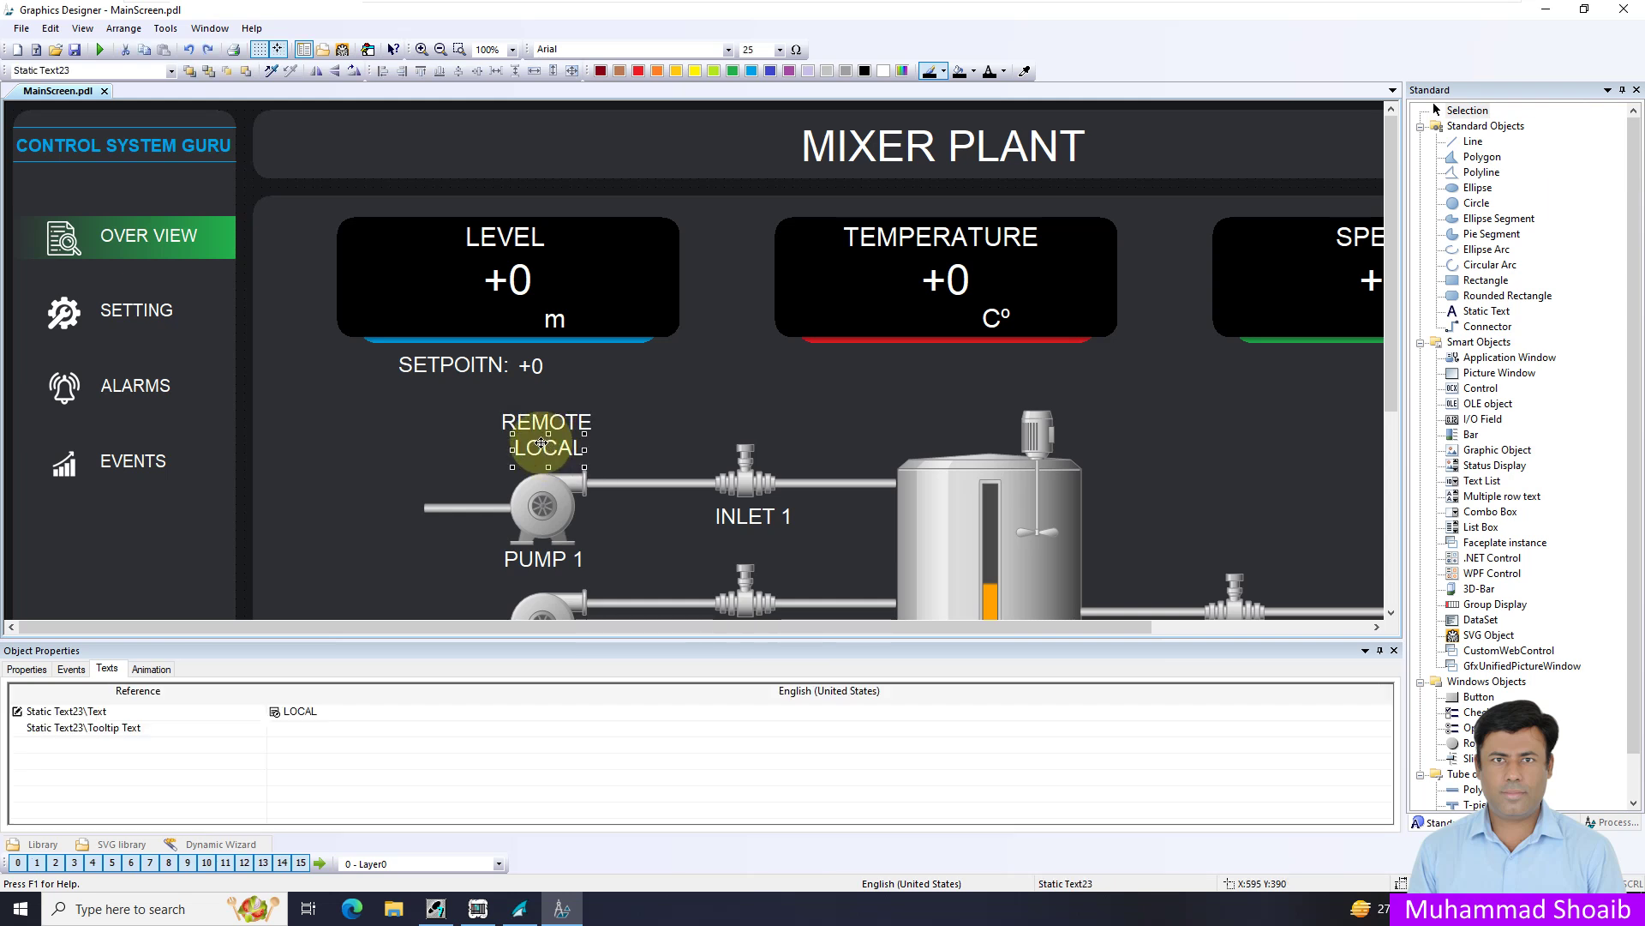
Add a new animation to the LOCAL text and pick Pump1_Local from the tag list.
left_click(145, 669)
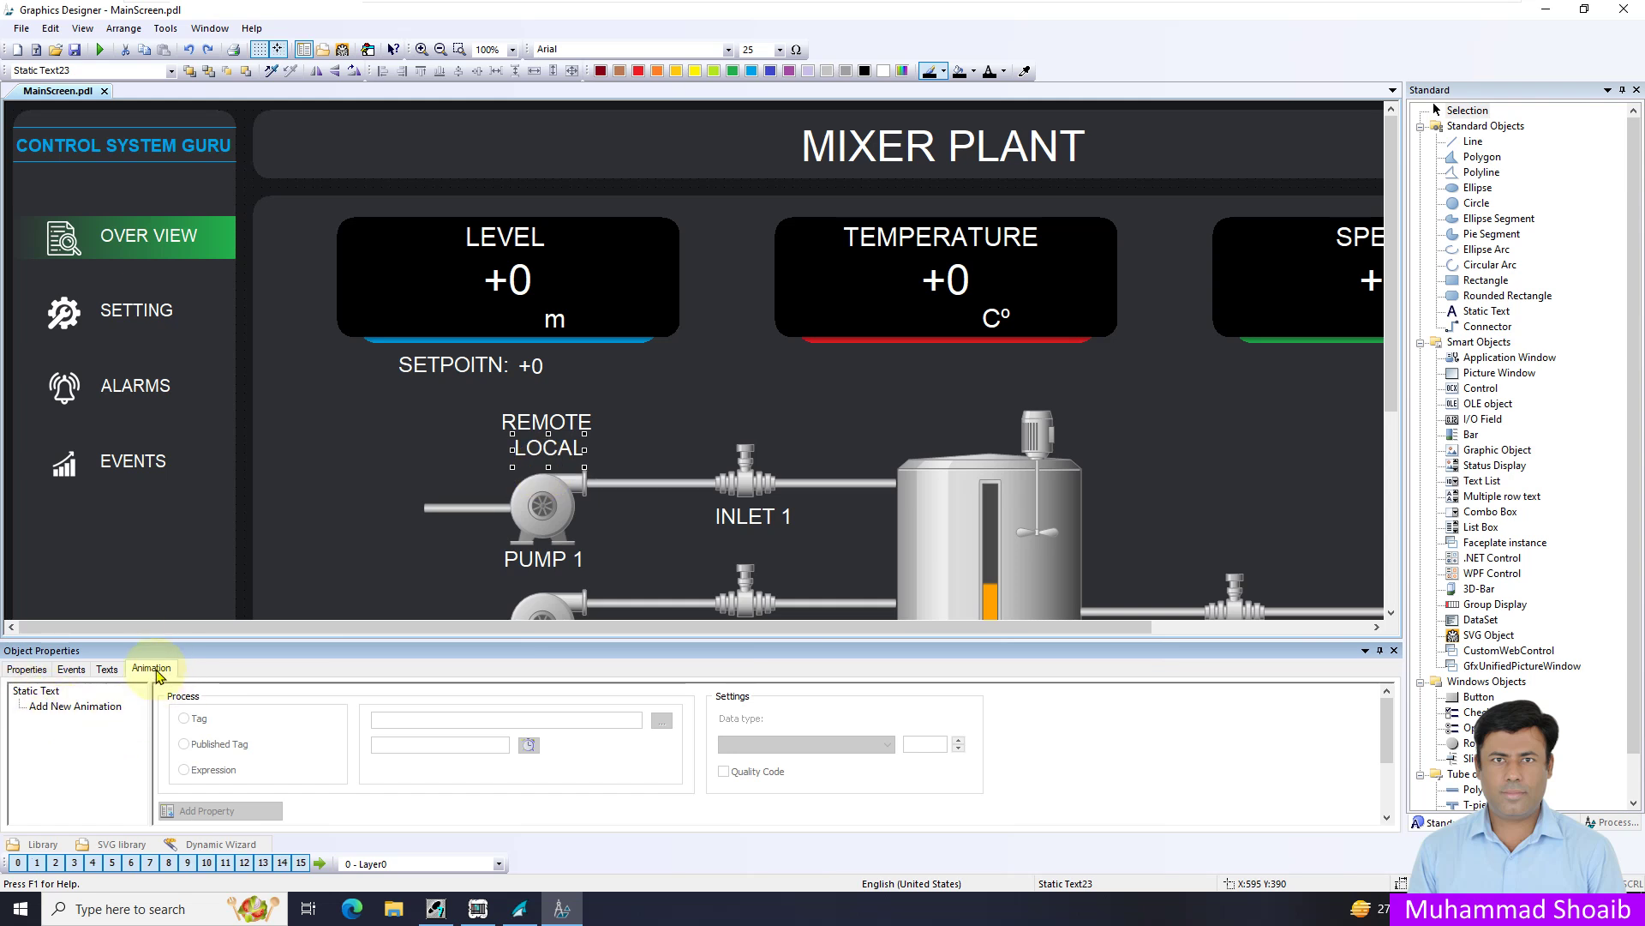
left_click(82, 707)
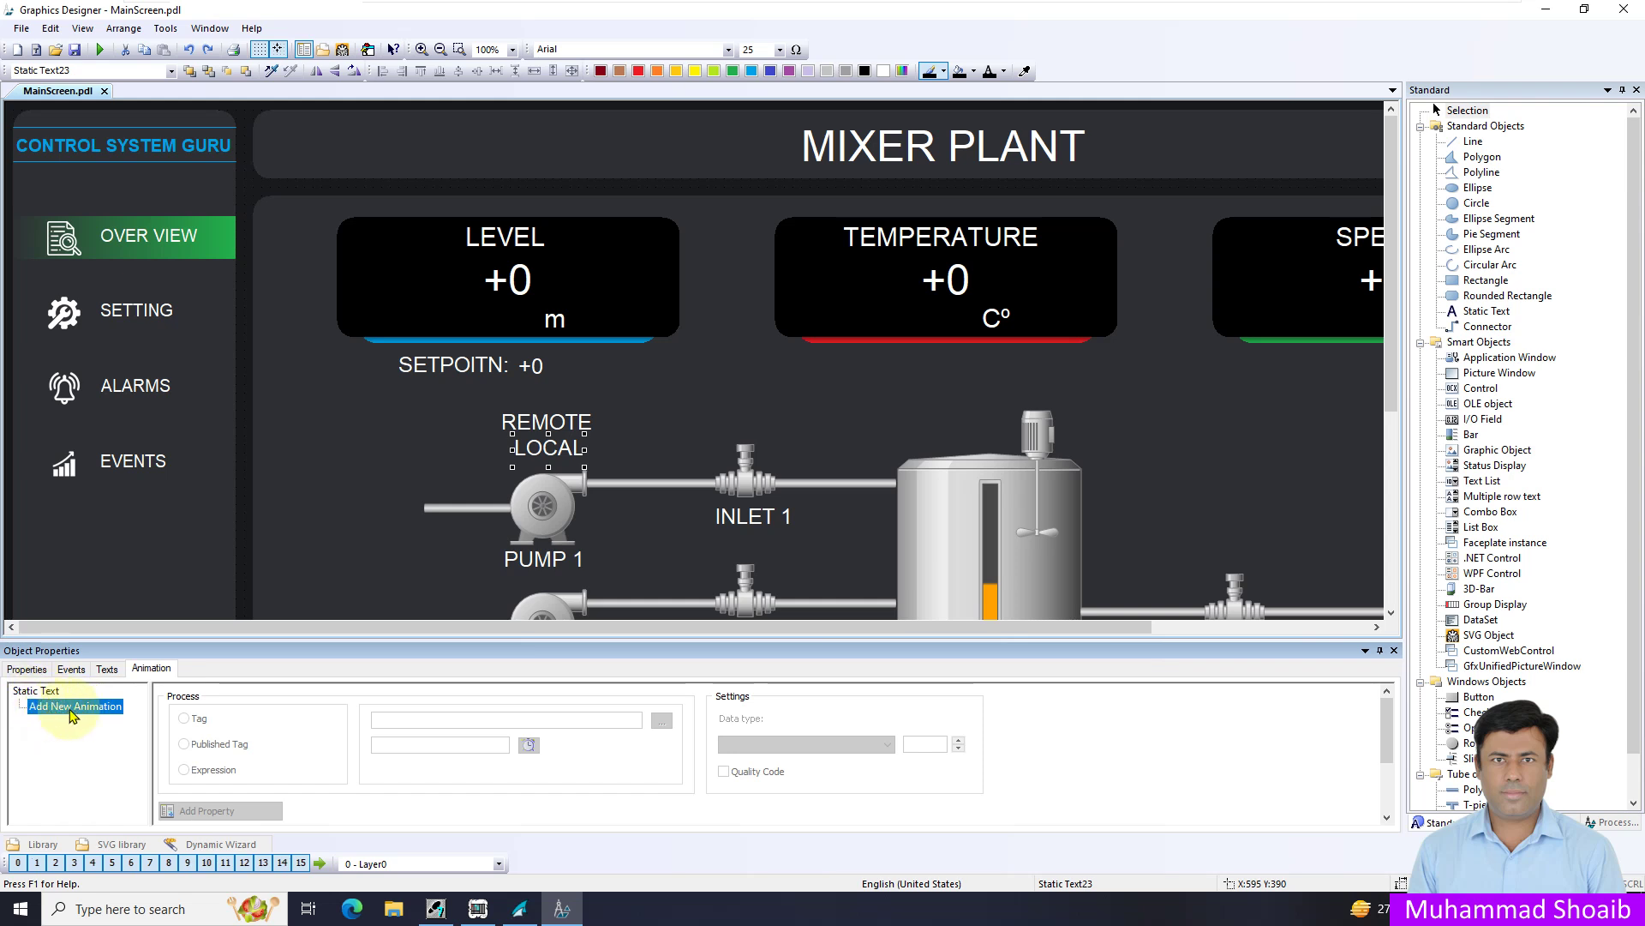
double_click(103, 708)
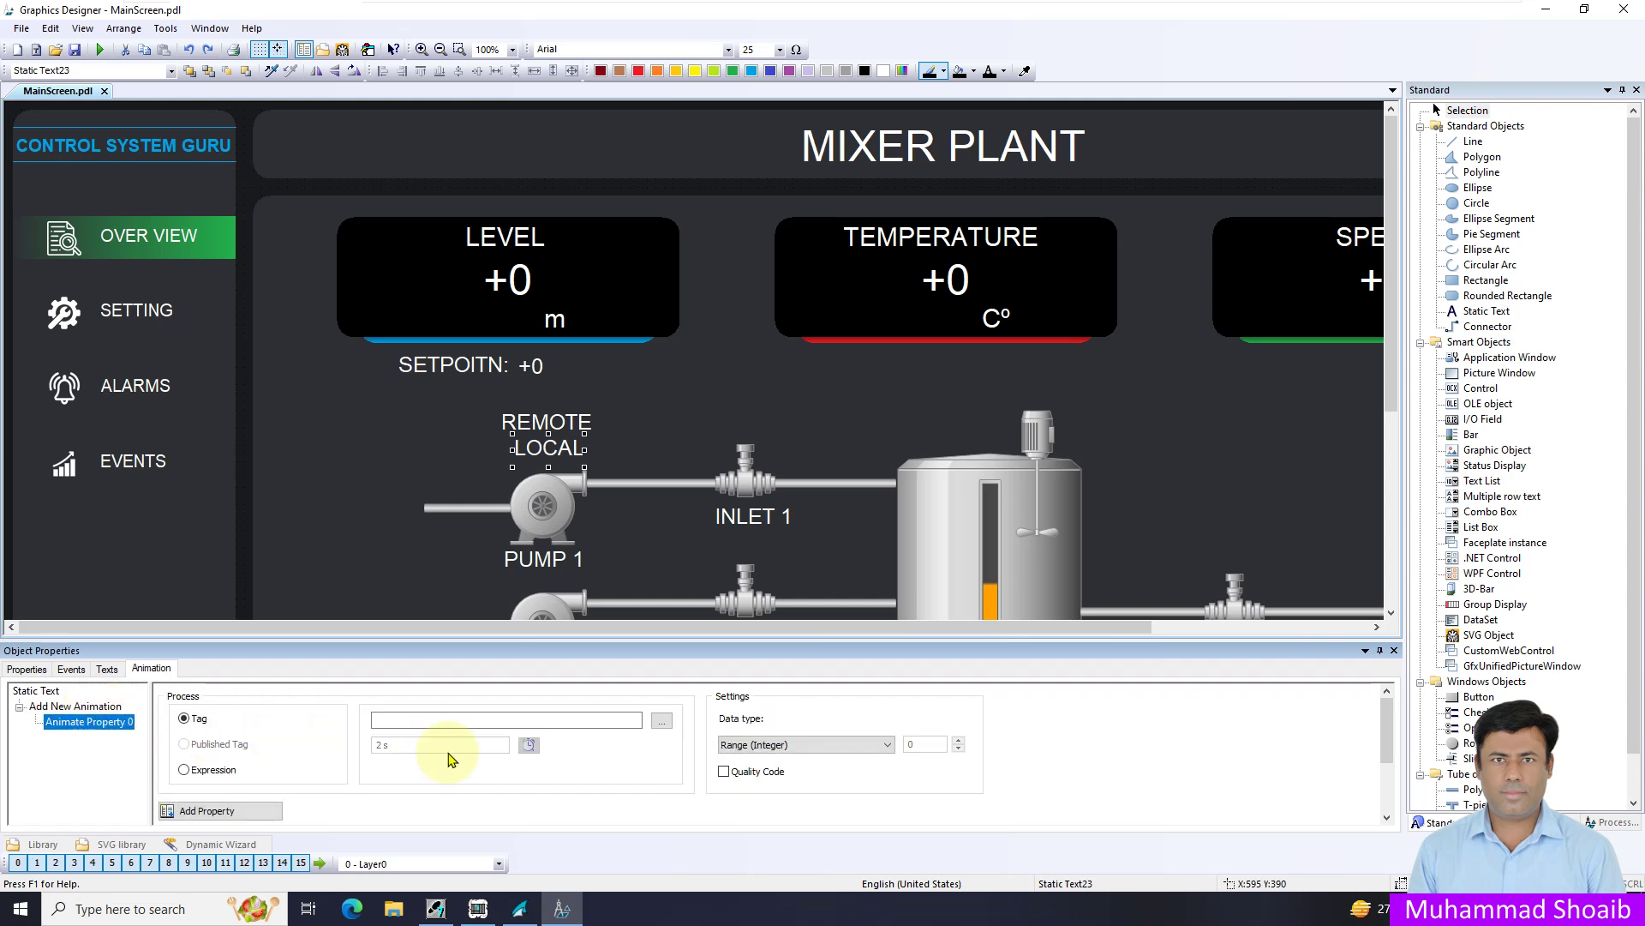
left_click(661, 720)
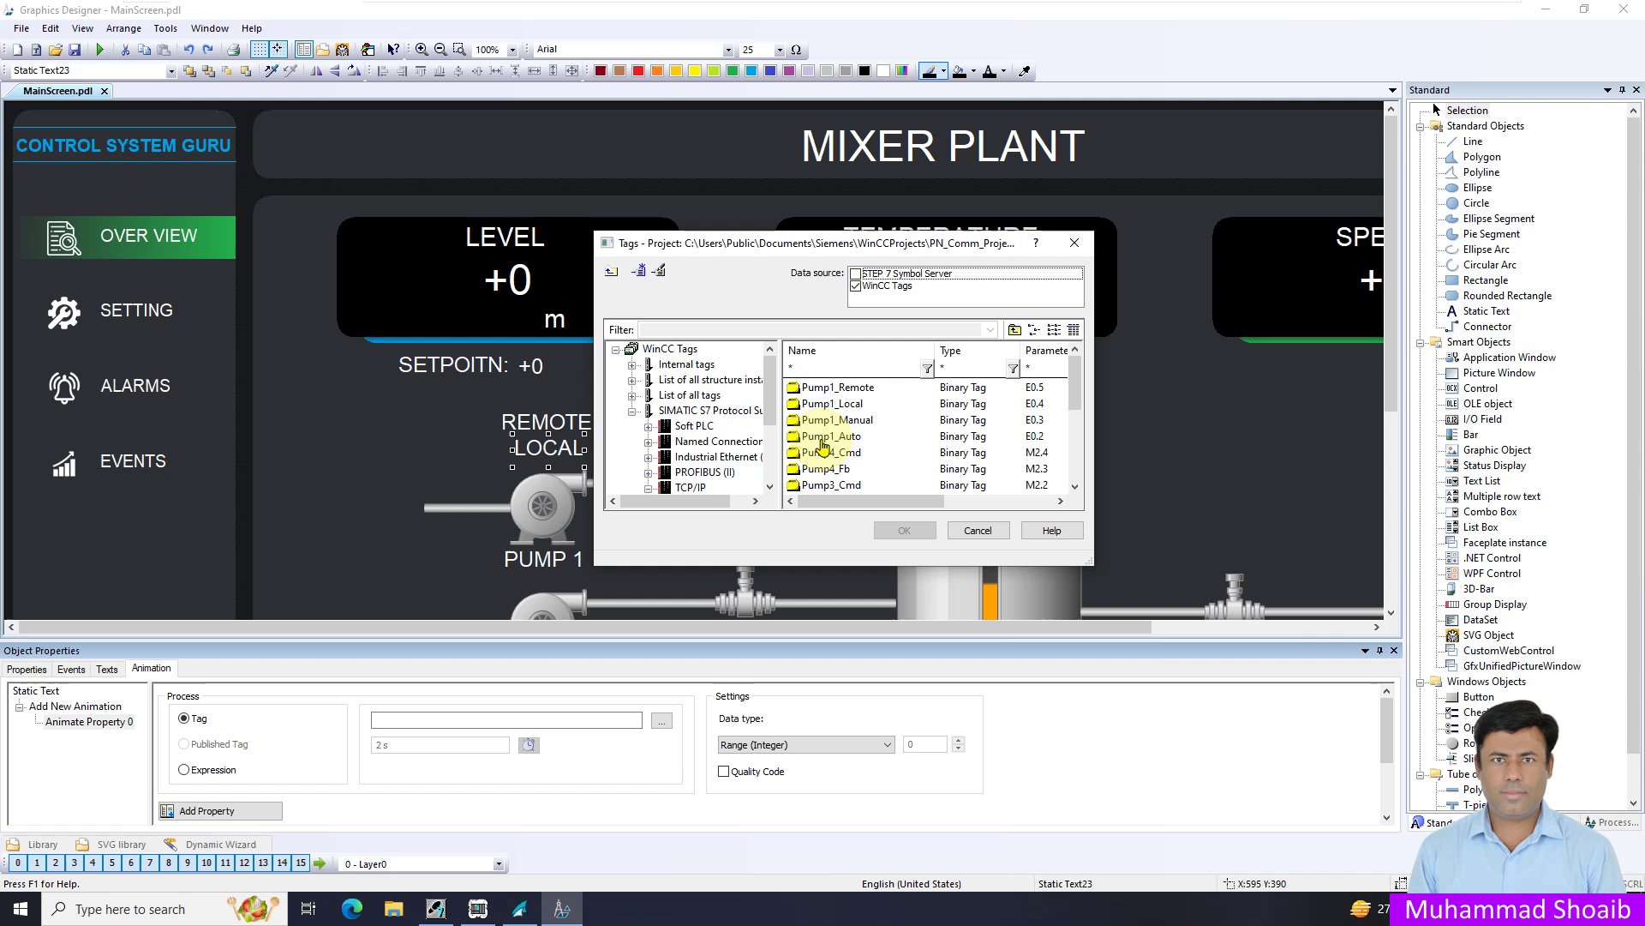
scroll(866, 433, "up", 1)
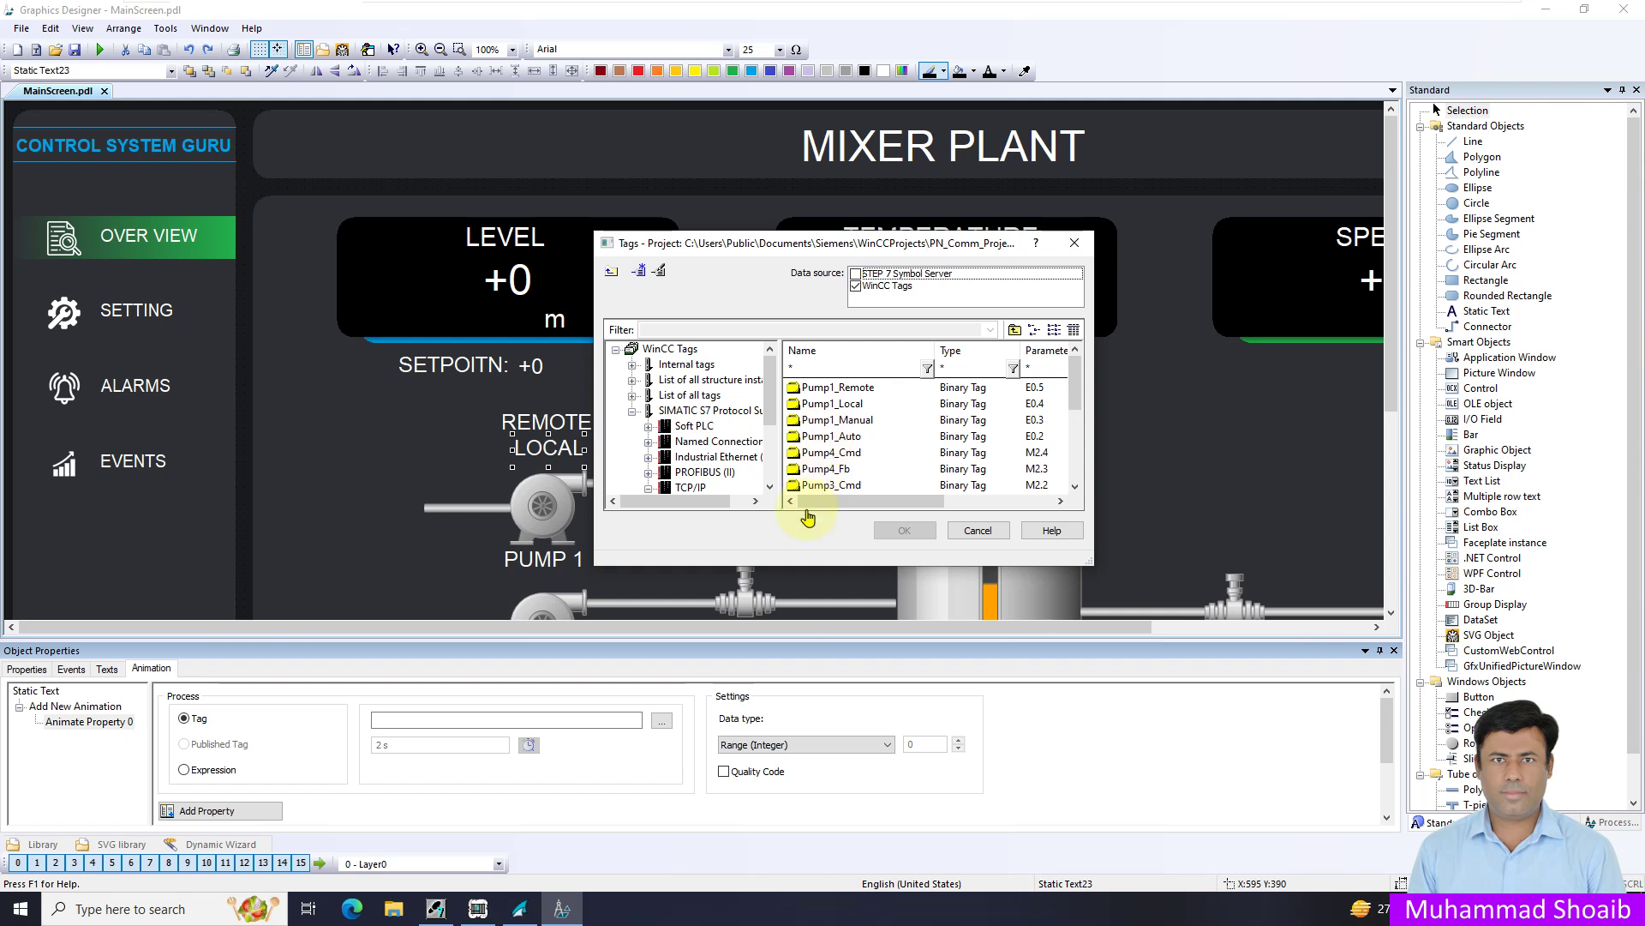
left_click(847, 406)
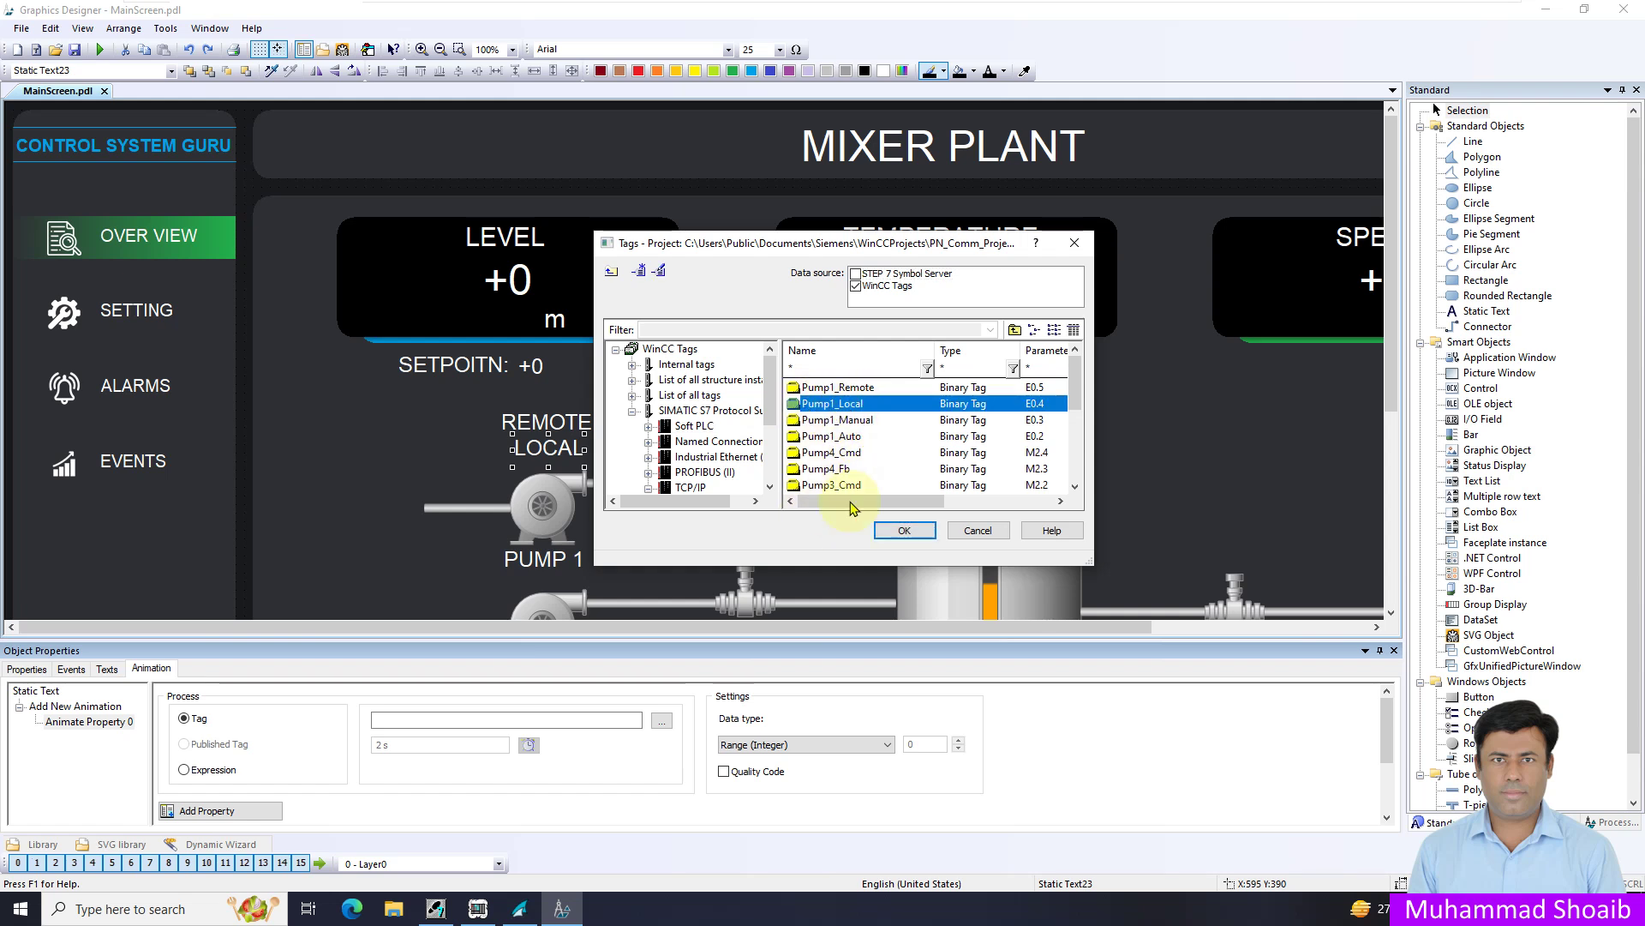
Confirm Pump1_Local as the animation tag and set its data type to Bool.
left_click(907, 532)
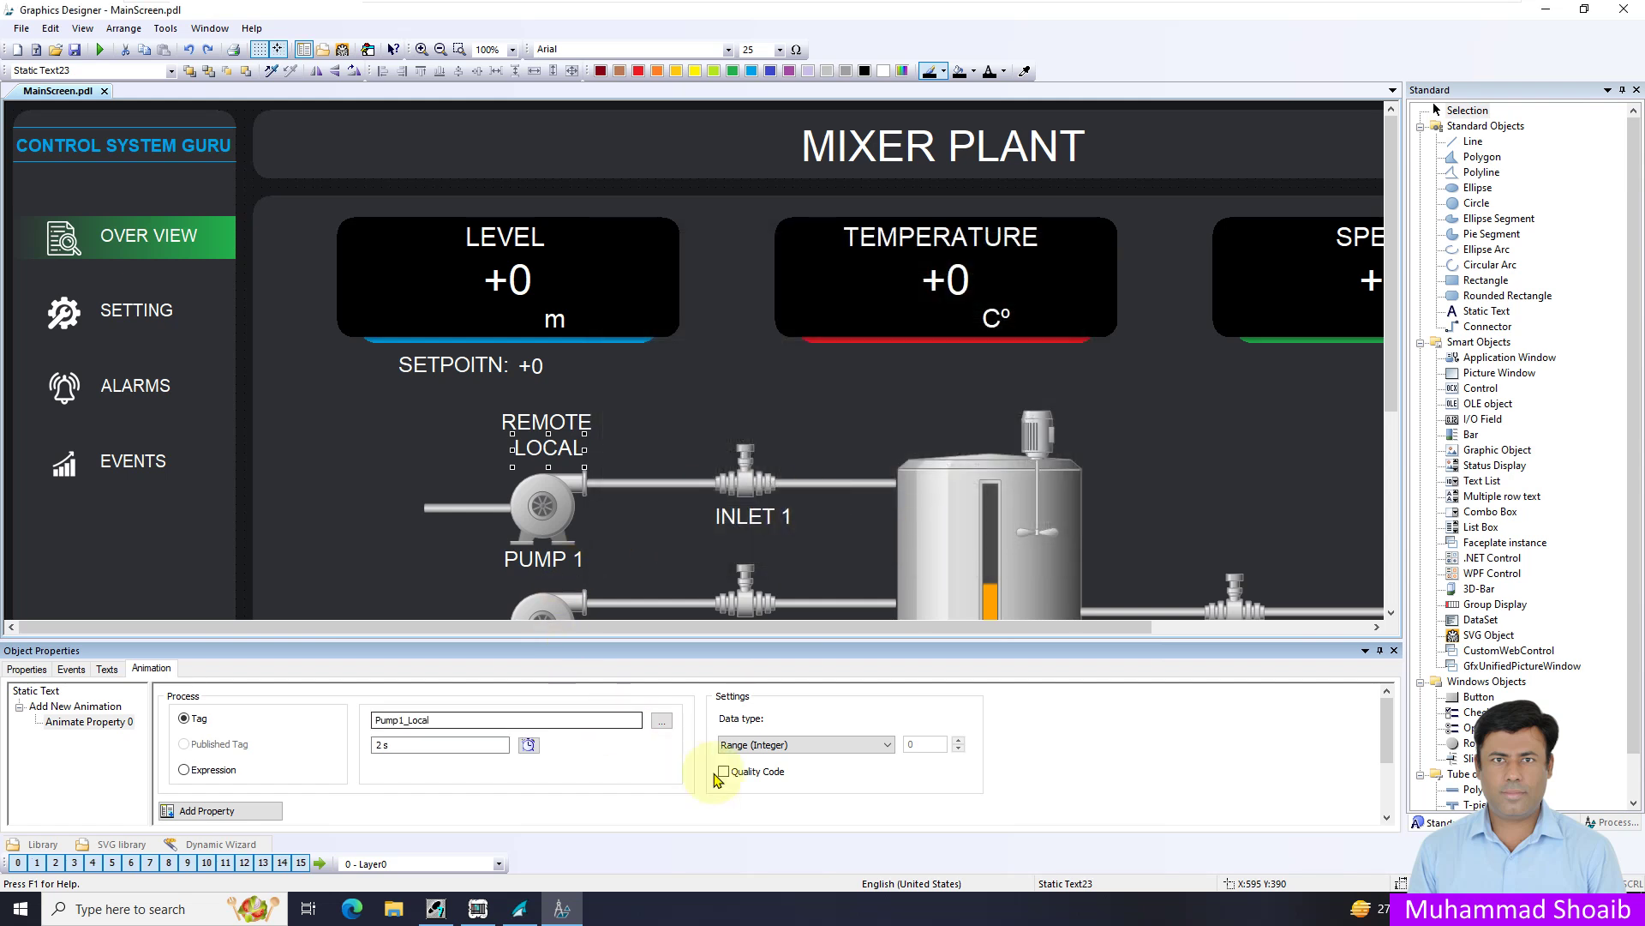
left_click(806, 744)
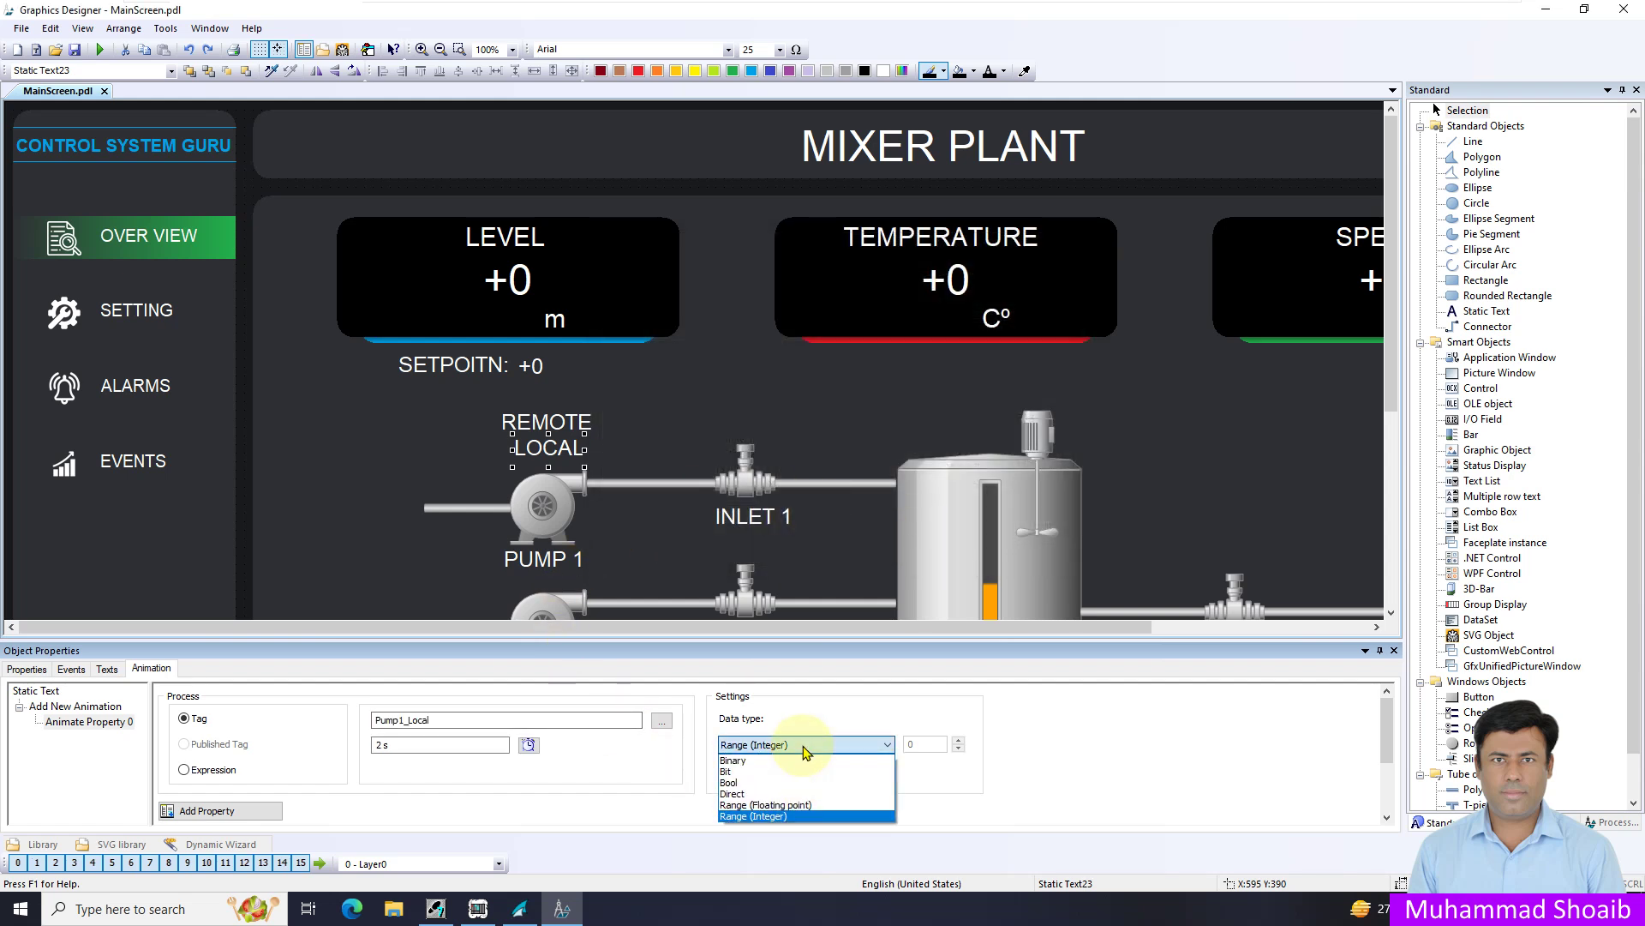
left_click(743, 783)
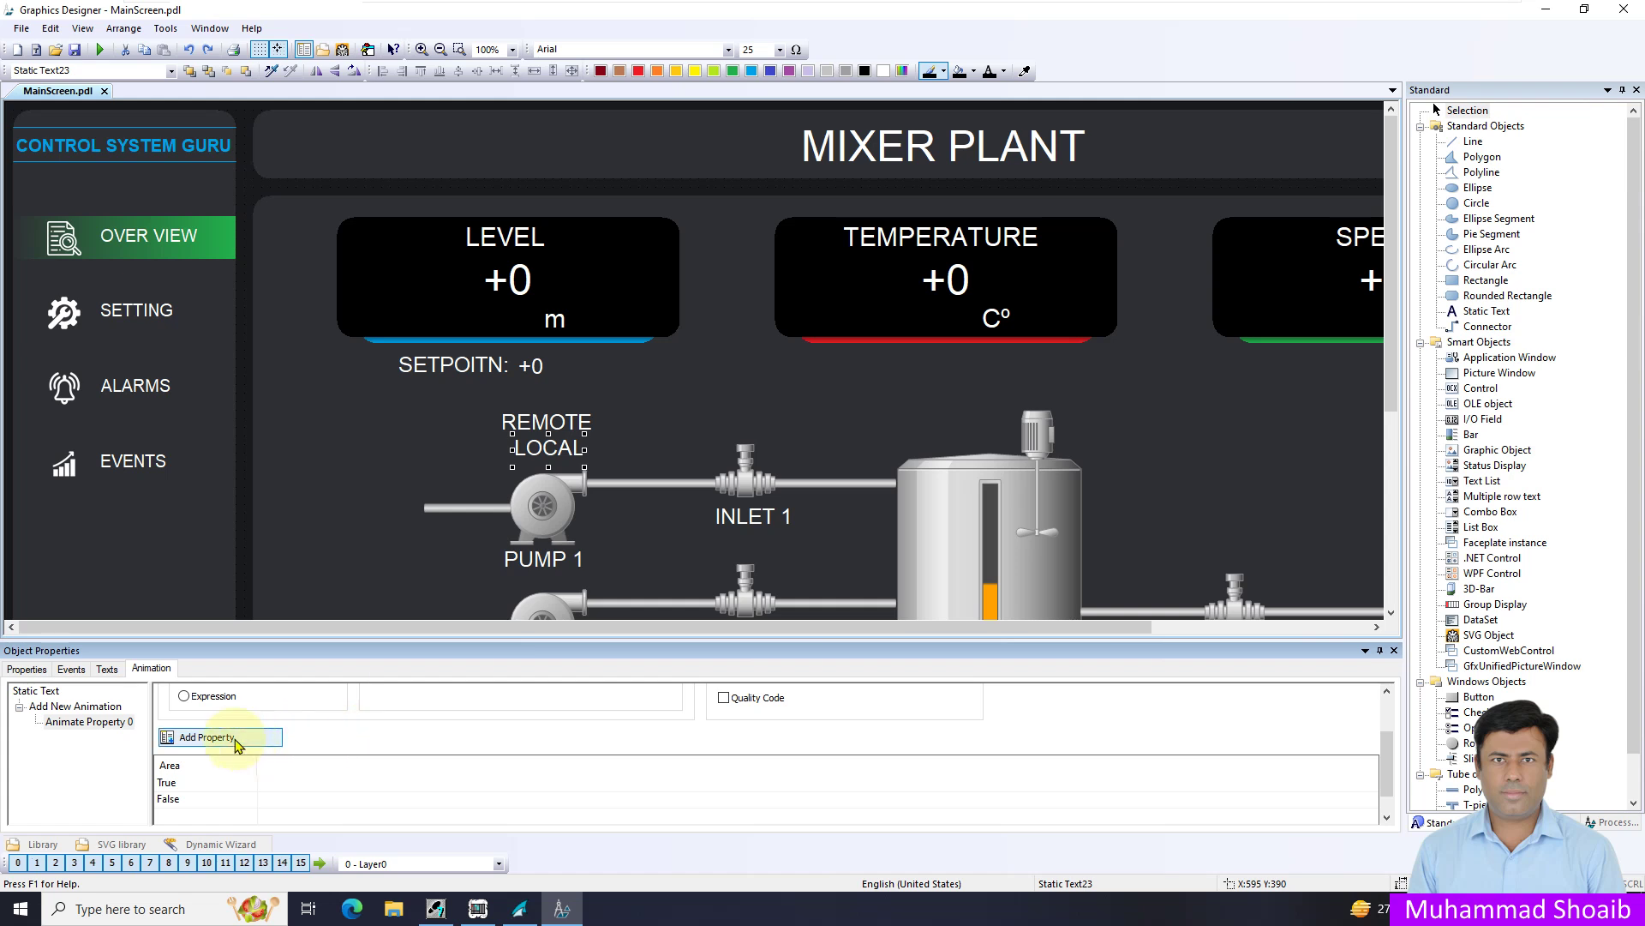
Animate the label's Text property, keeping LOCAL for True and leaving False blank.
scroll(313, 733, "up", 2)
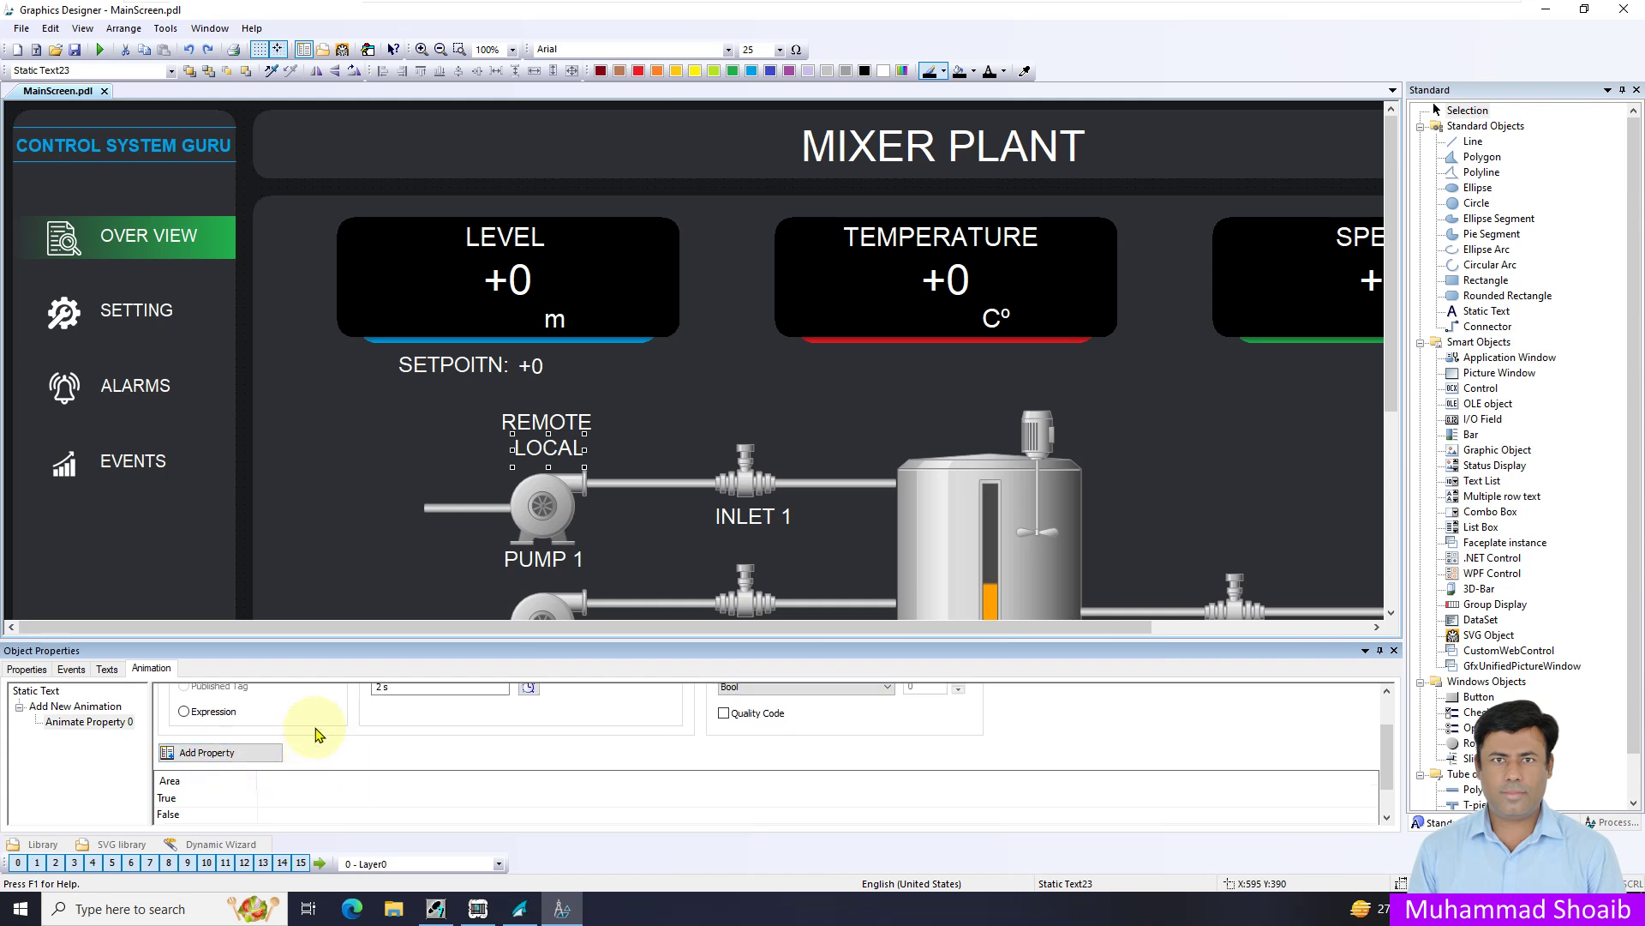
scroll(317, 784, "down", 2)
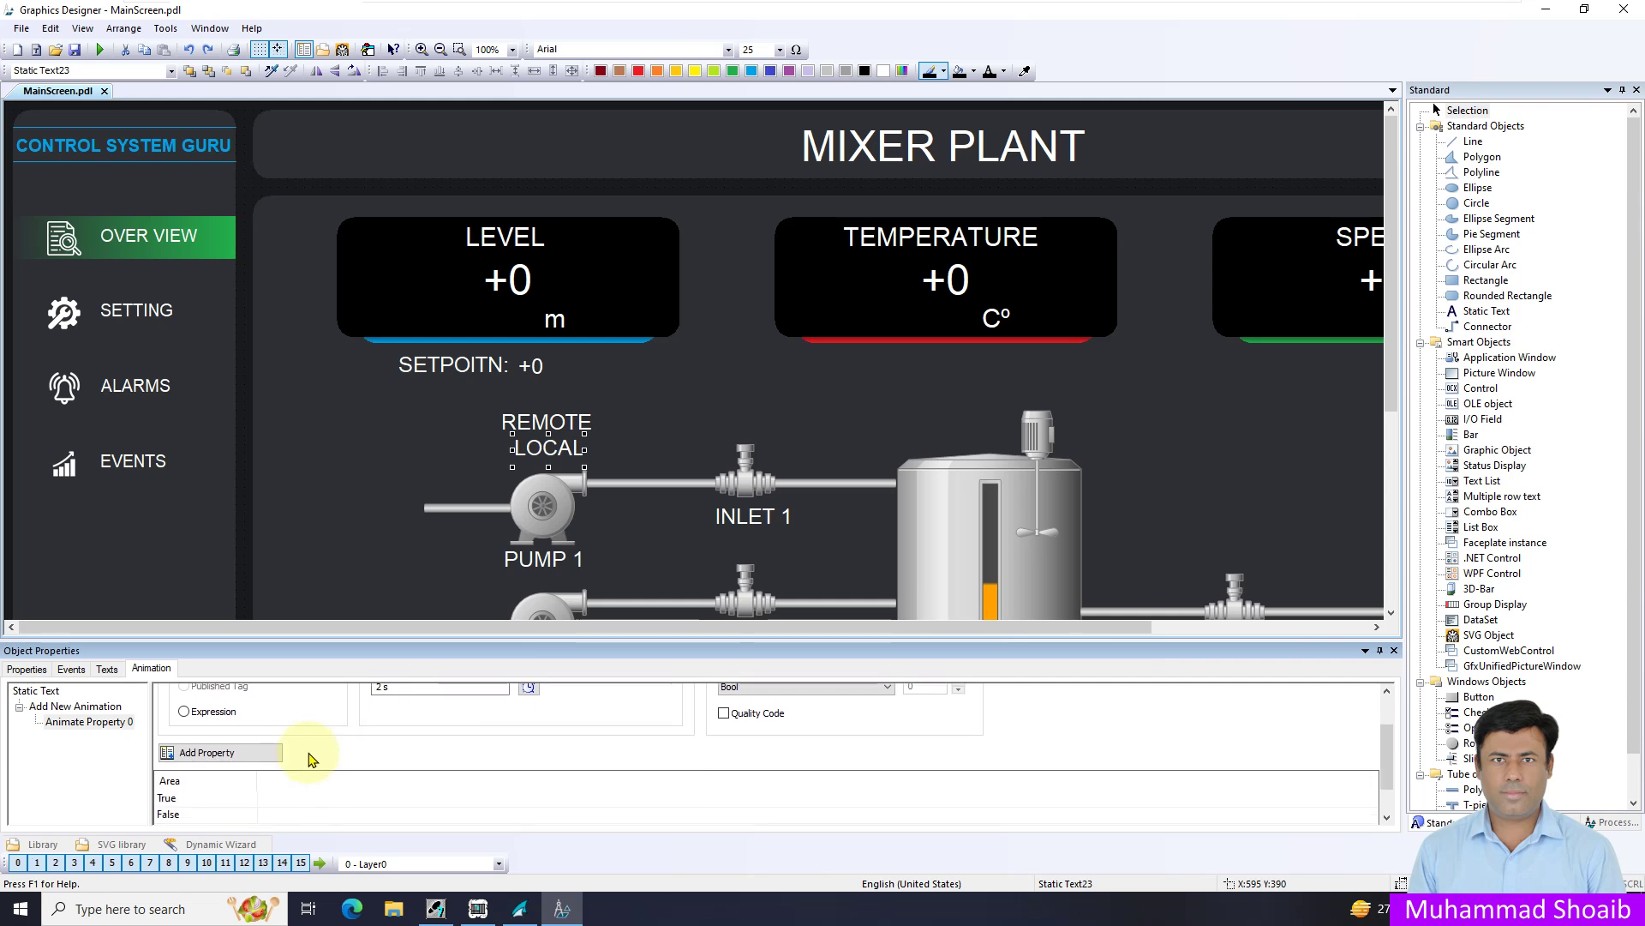
left_click(226, 757)
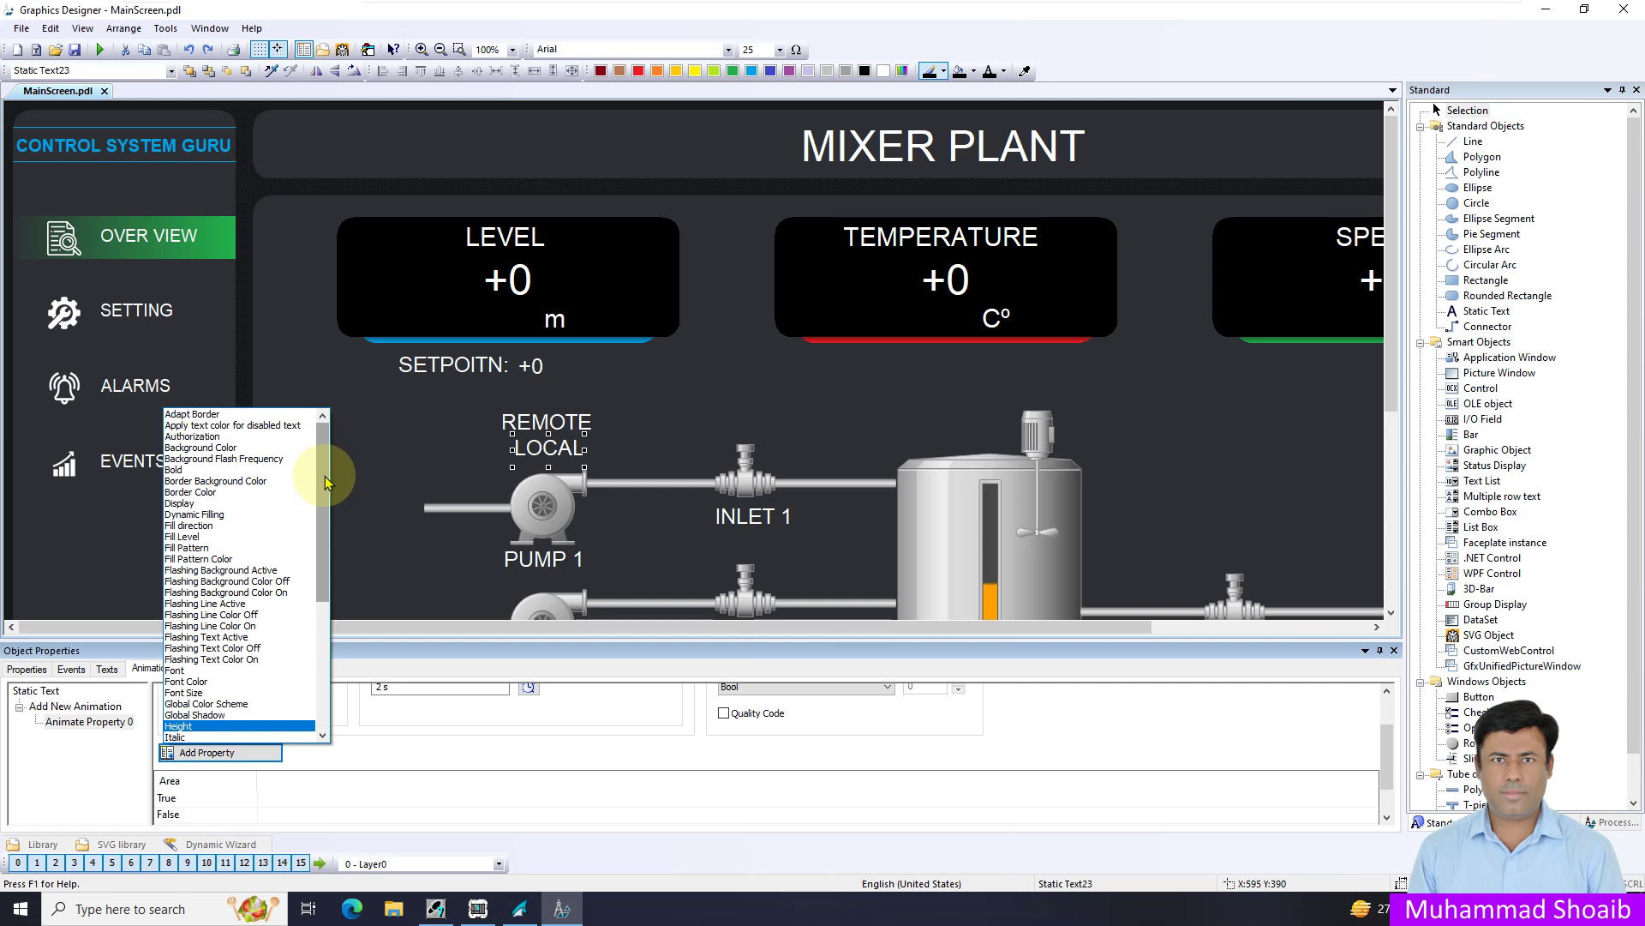
scroll(324, 485, "down", 7)
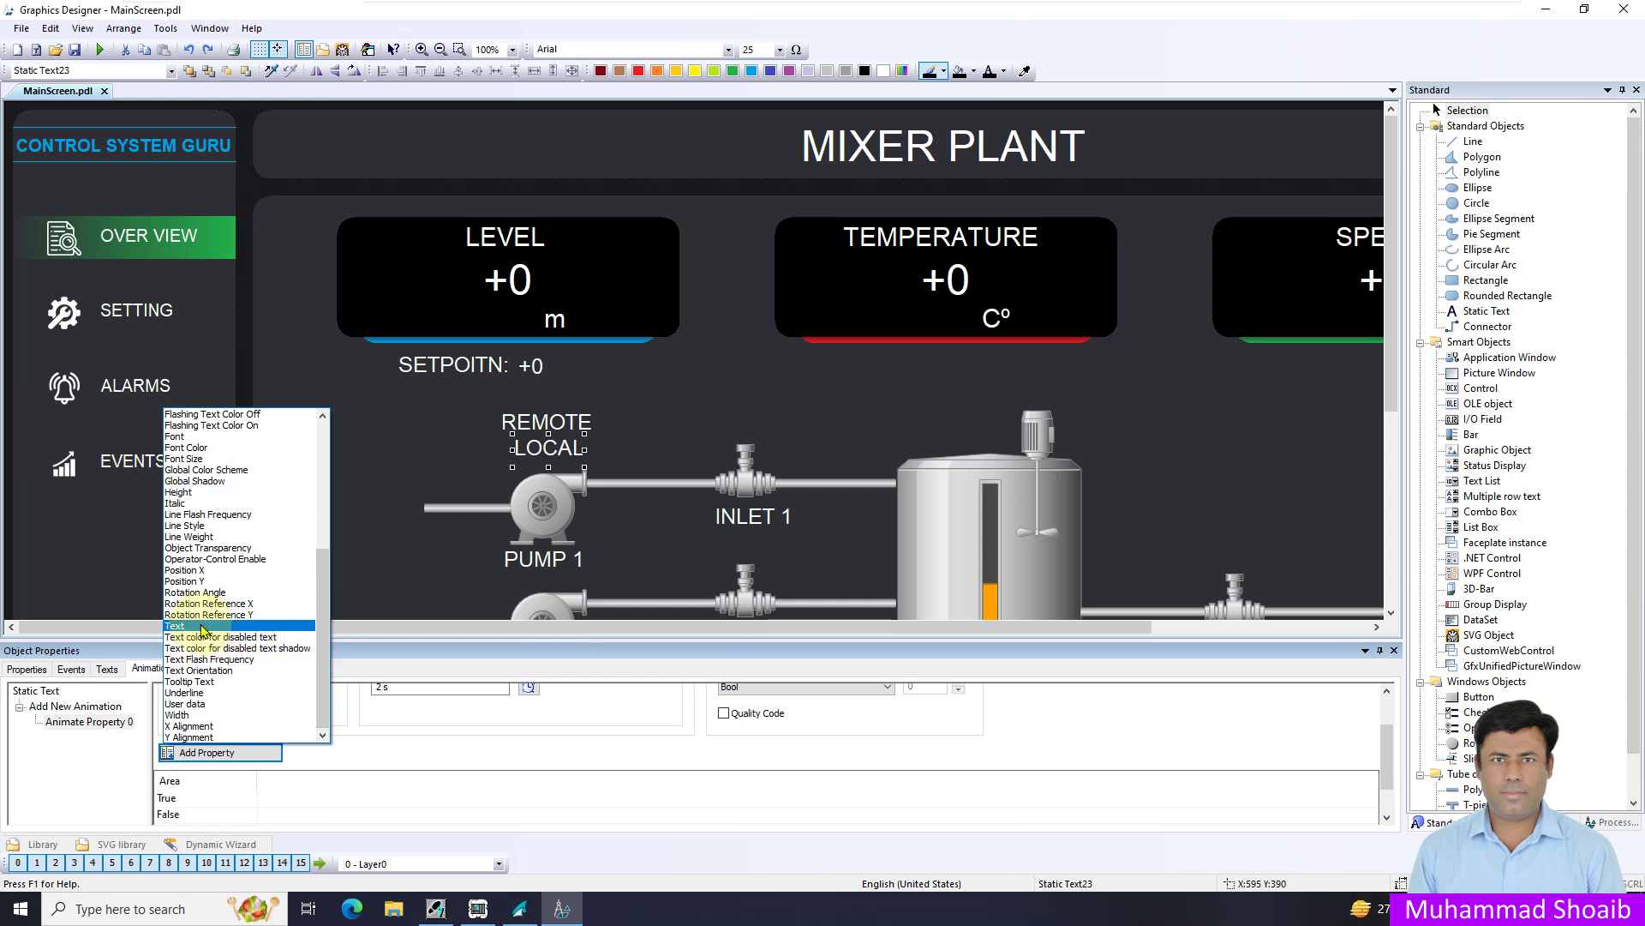
left_click(175, 626)
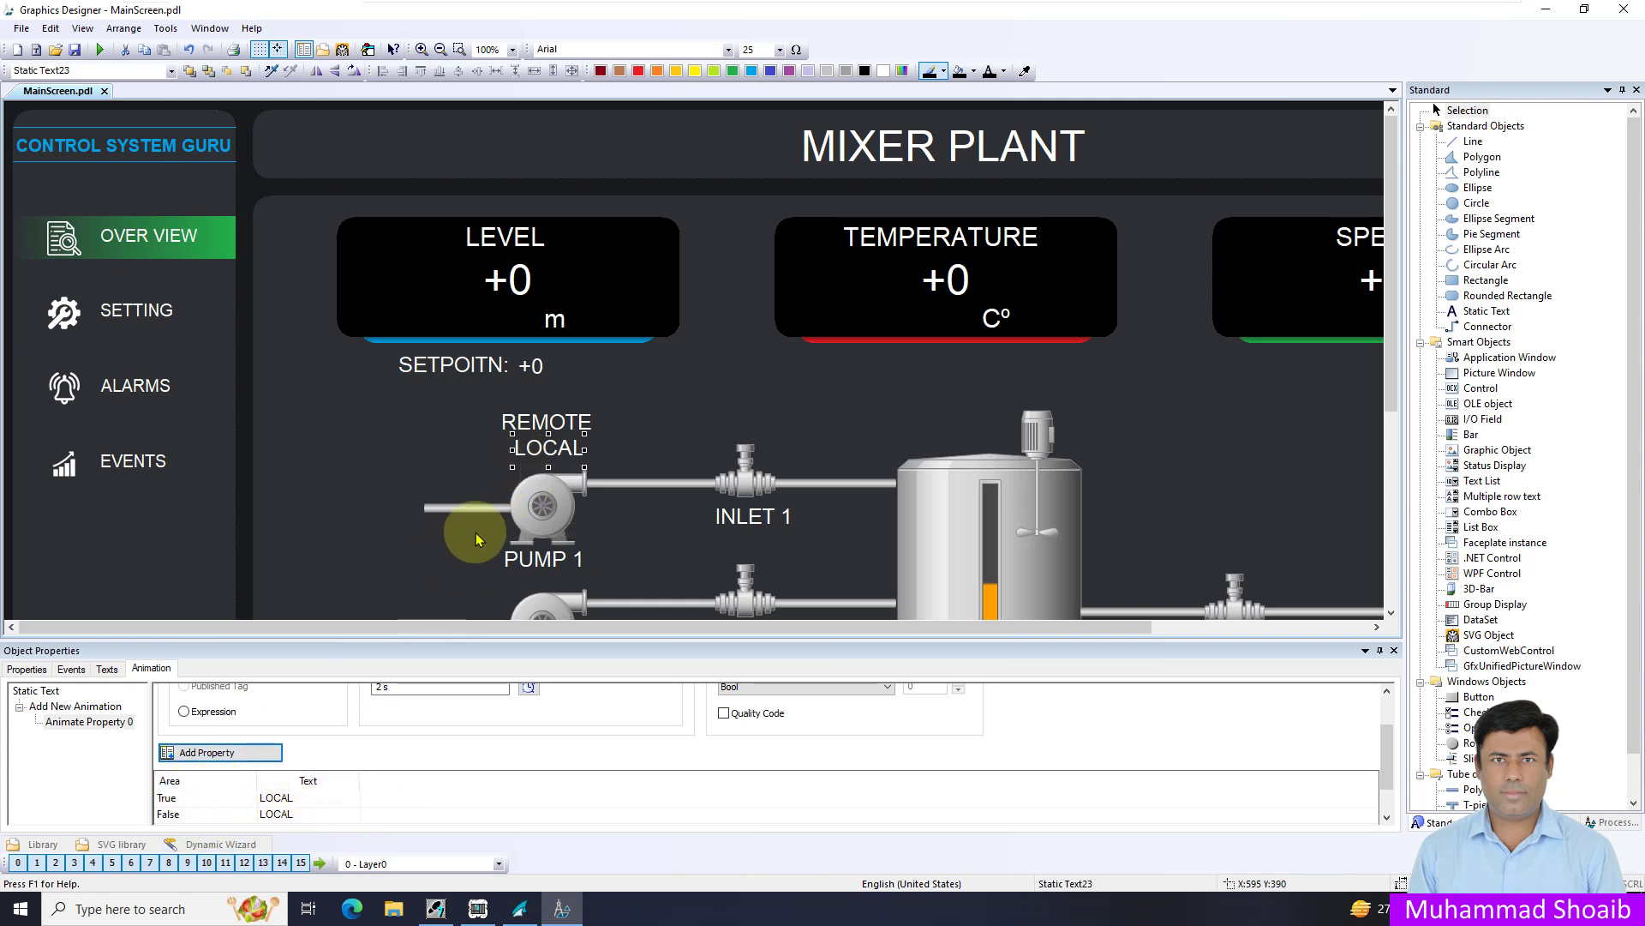
double_click(325, 815)
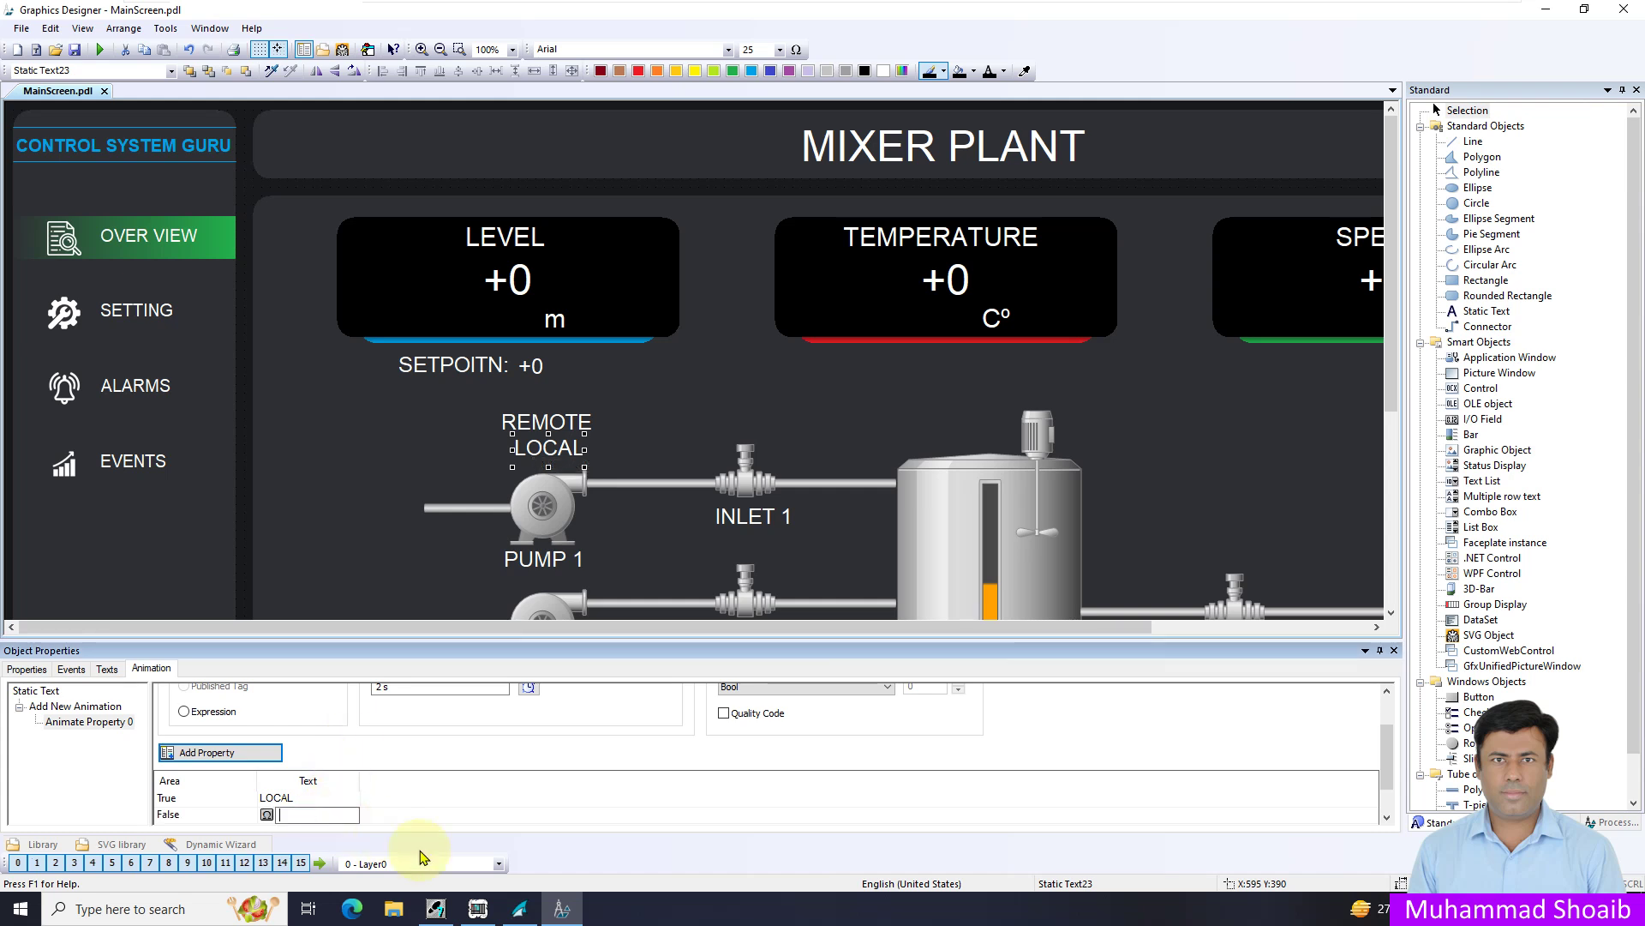
left_click(398, 797)
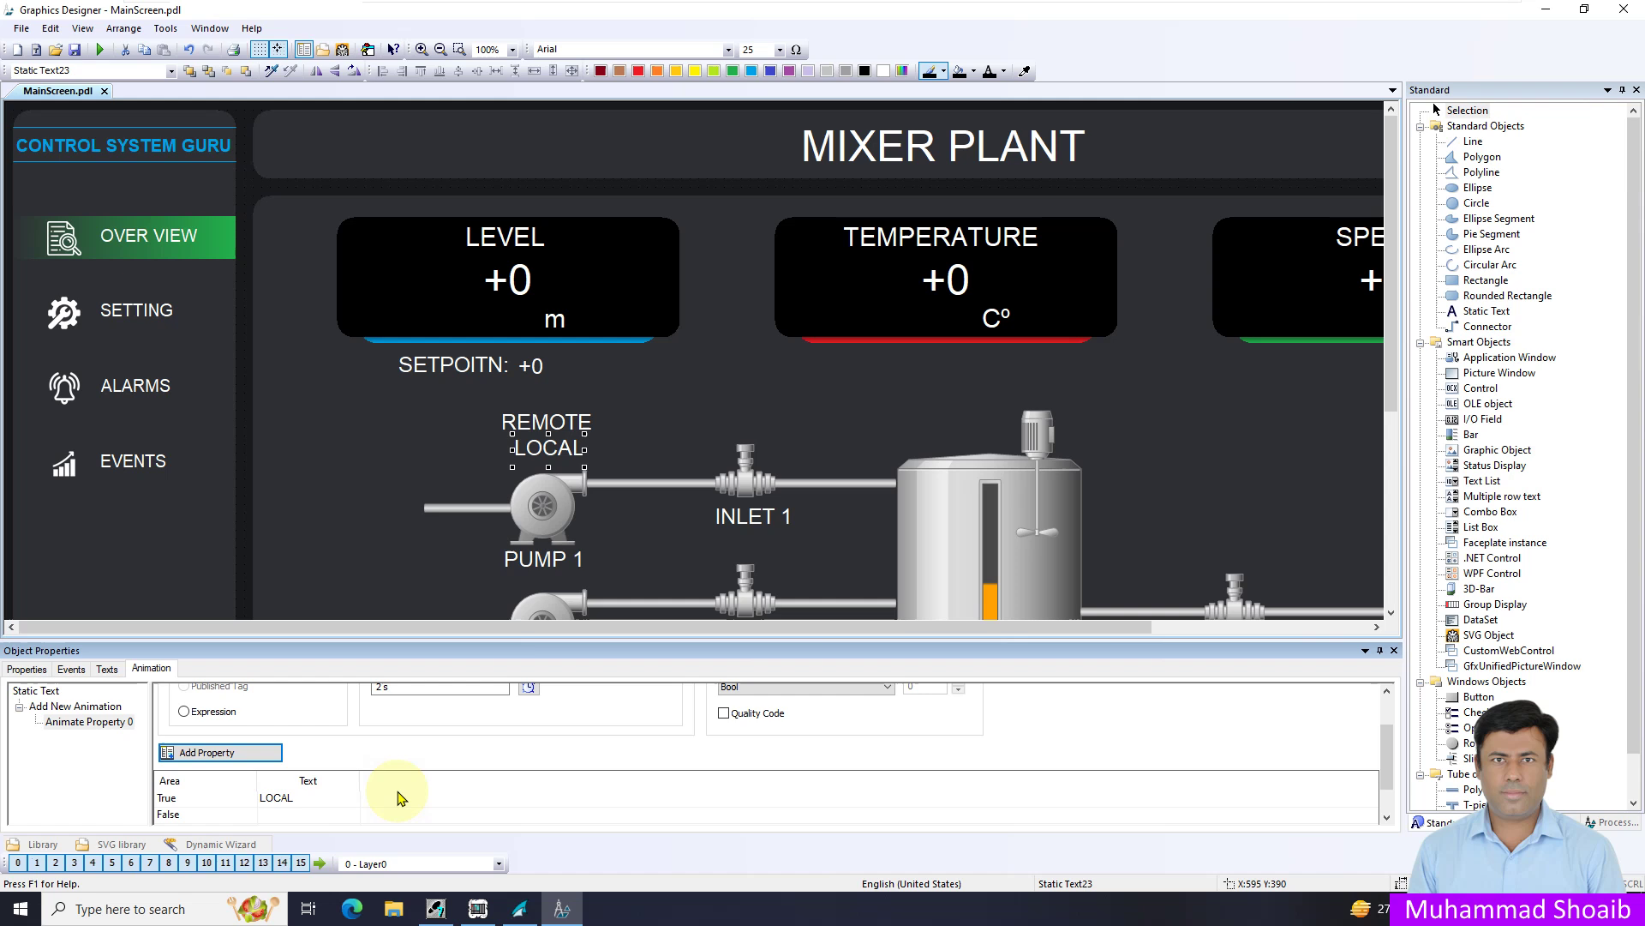
Add a new animation to the REMOTE text driven by the Pump1_Remote tag as Bool.
left_click(545, 421)
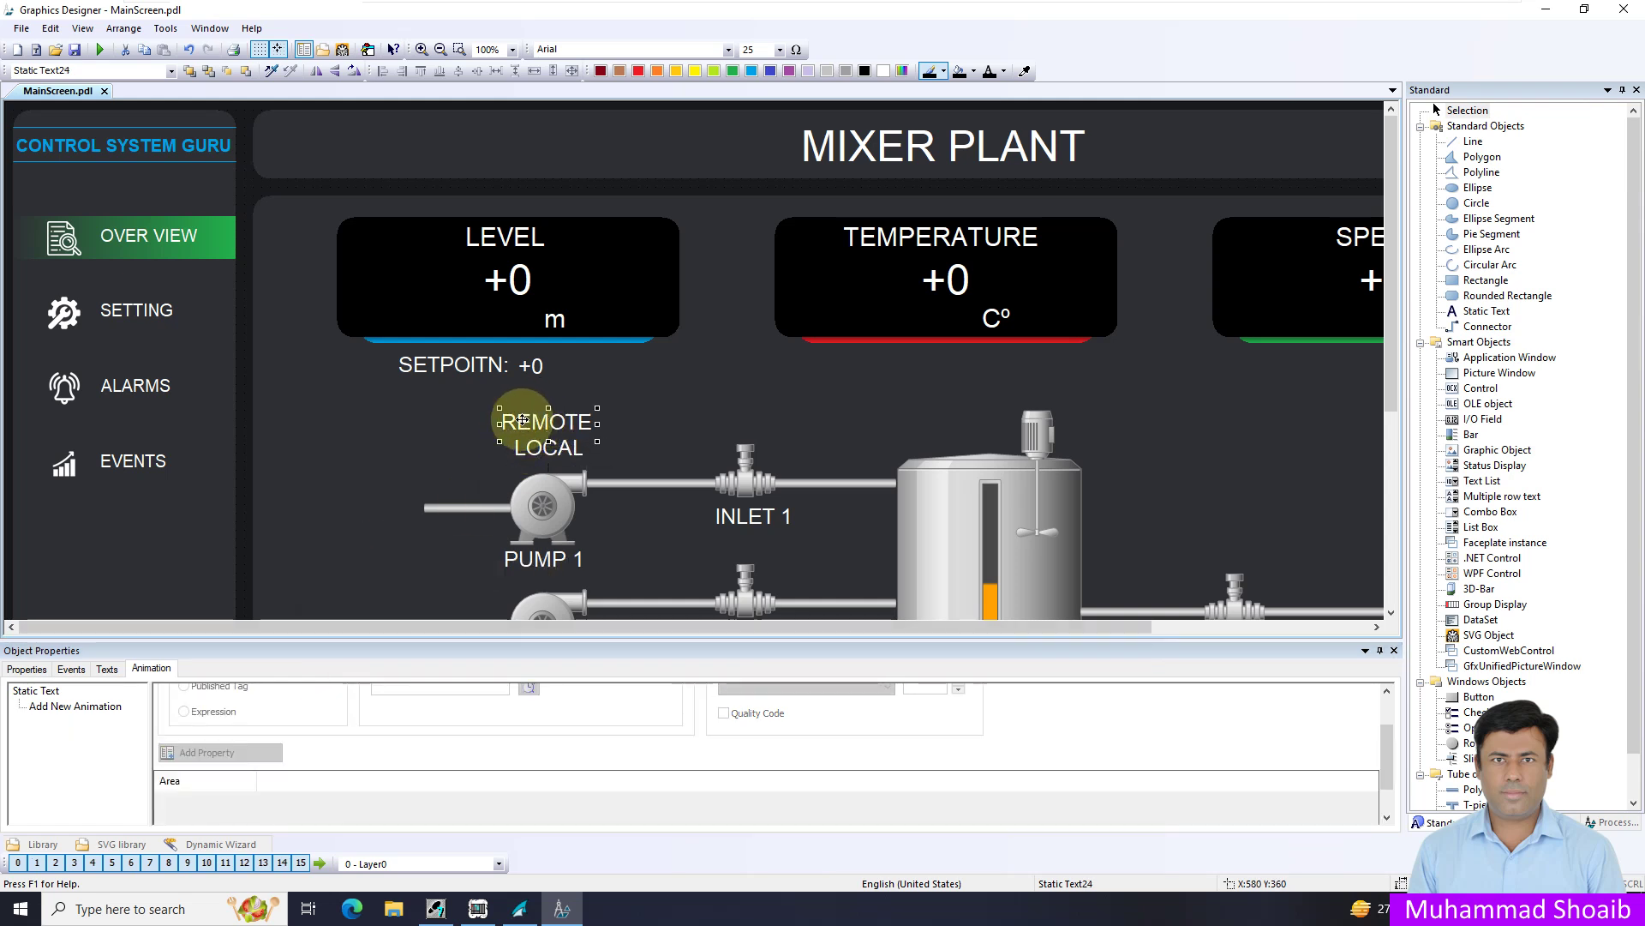
double_click(76, 705)
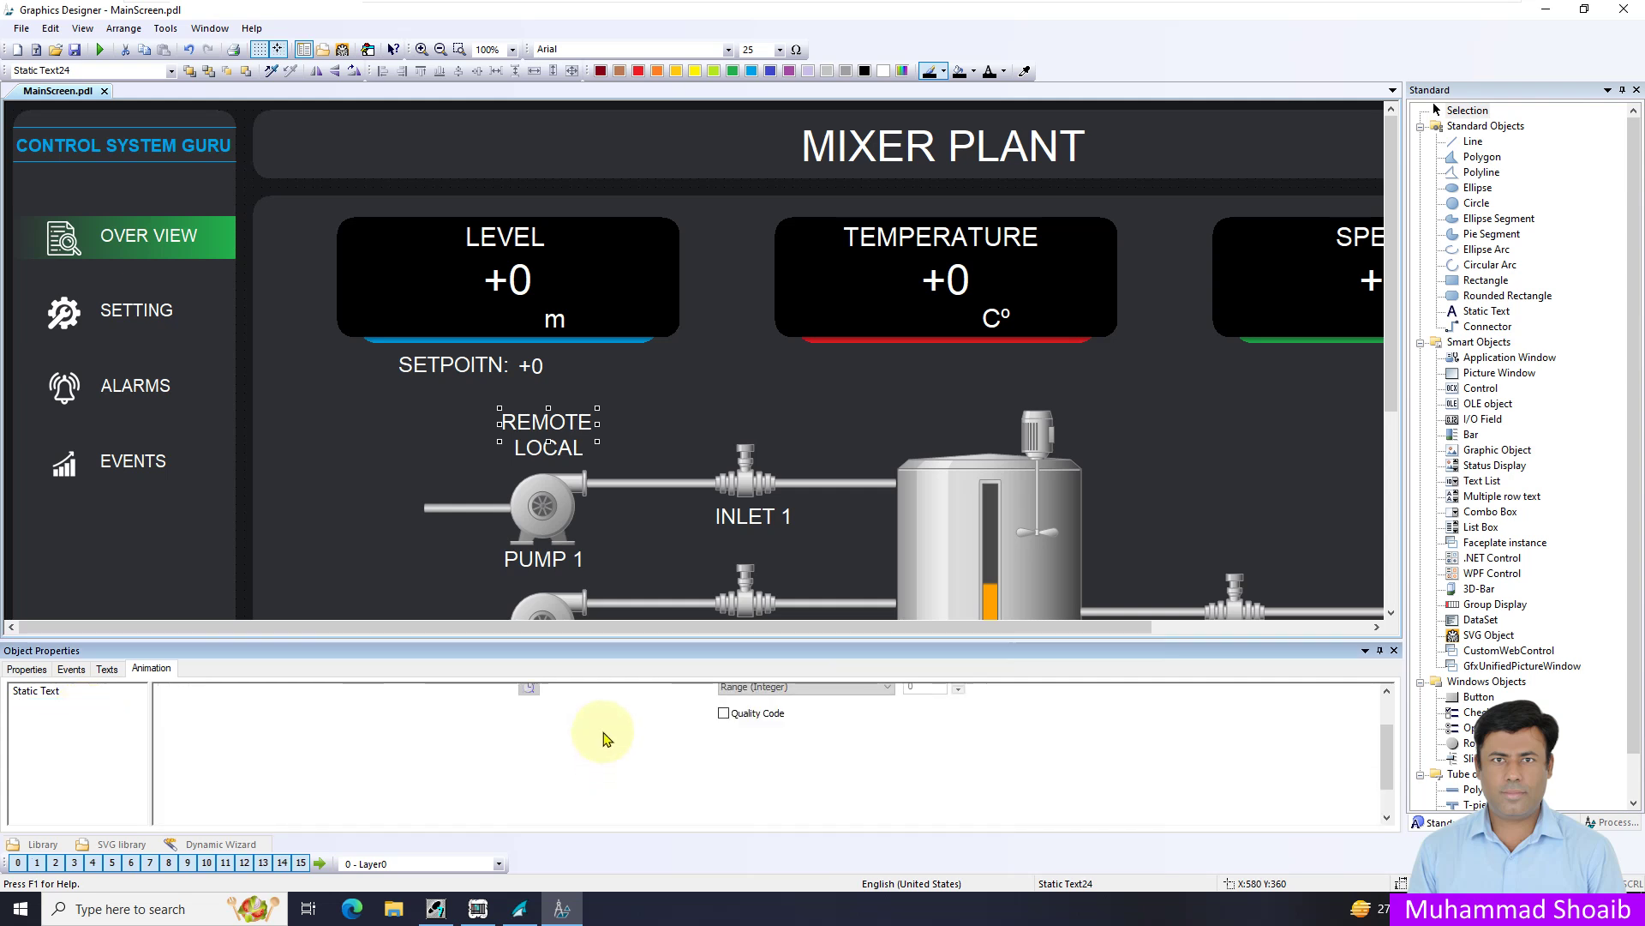
left_click(662, 720)
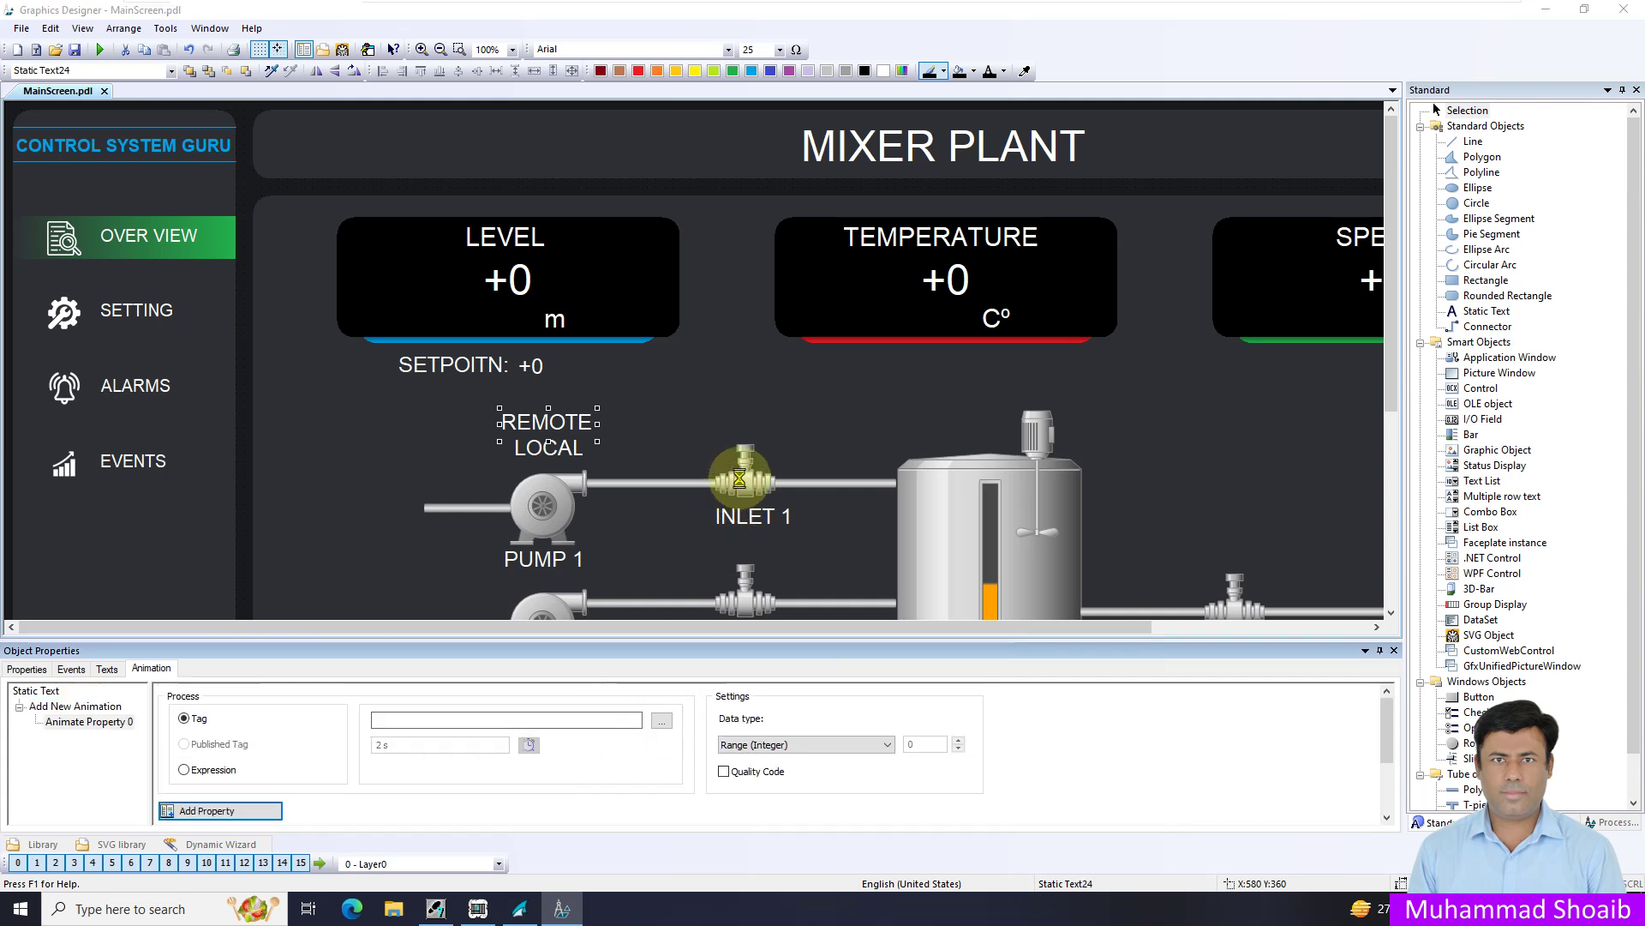
left_click(865, 387)
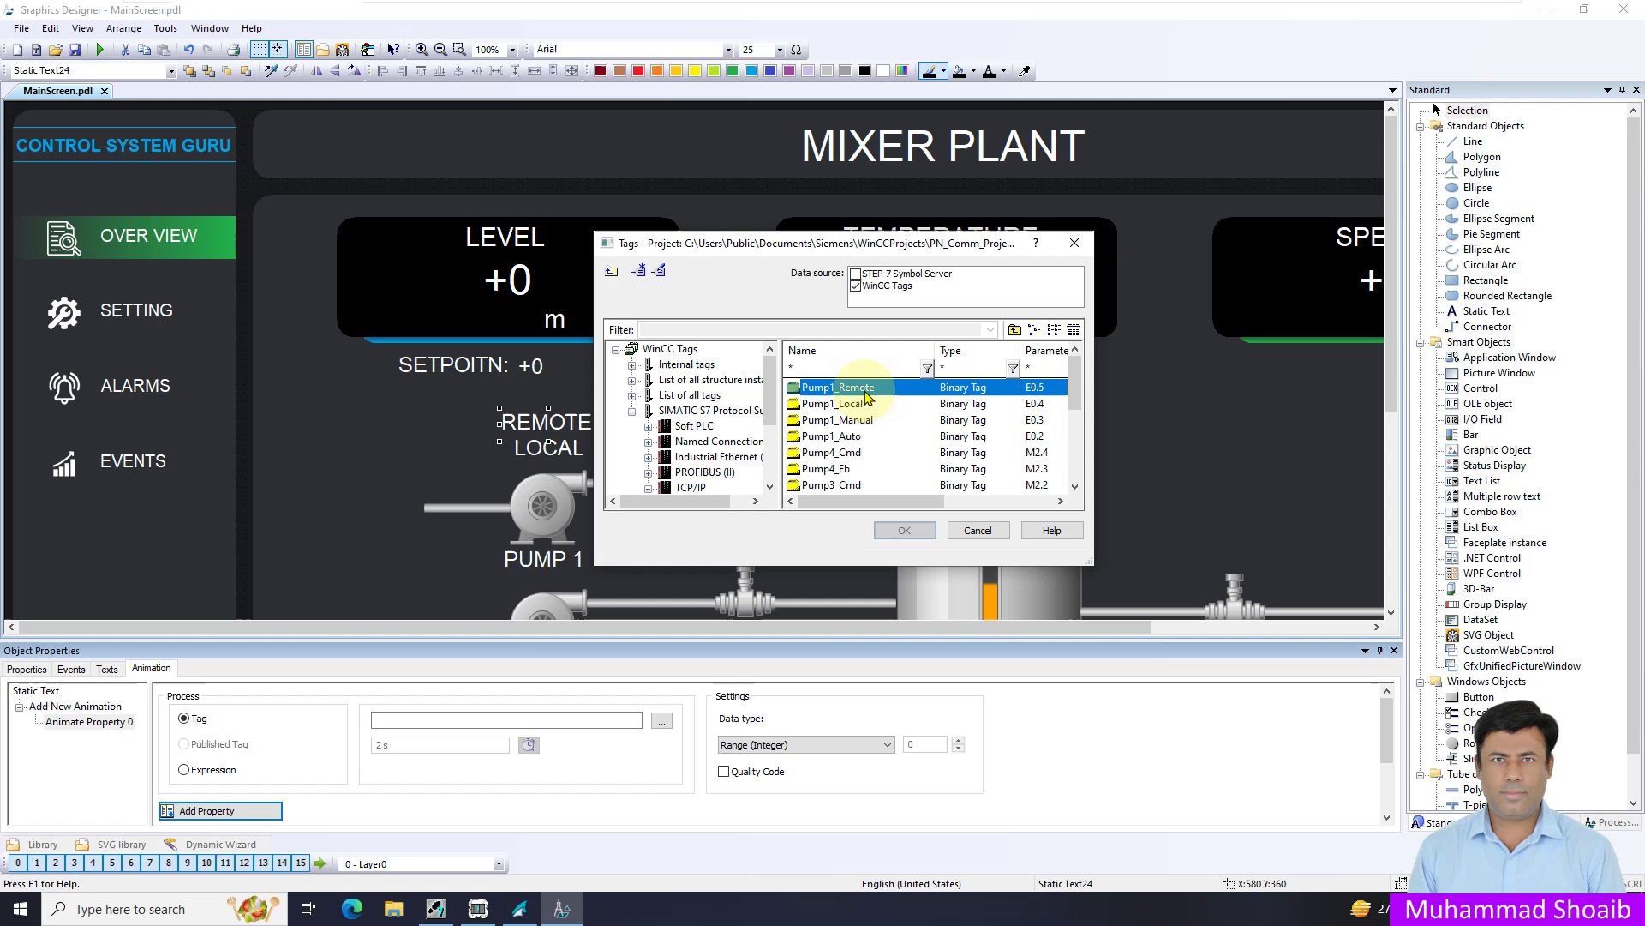
left_click(905, 531)
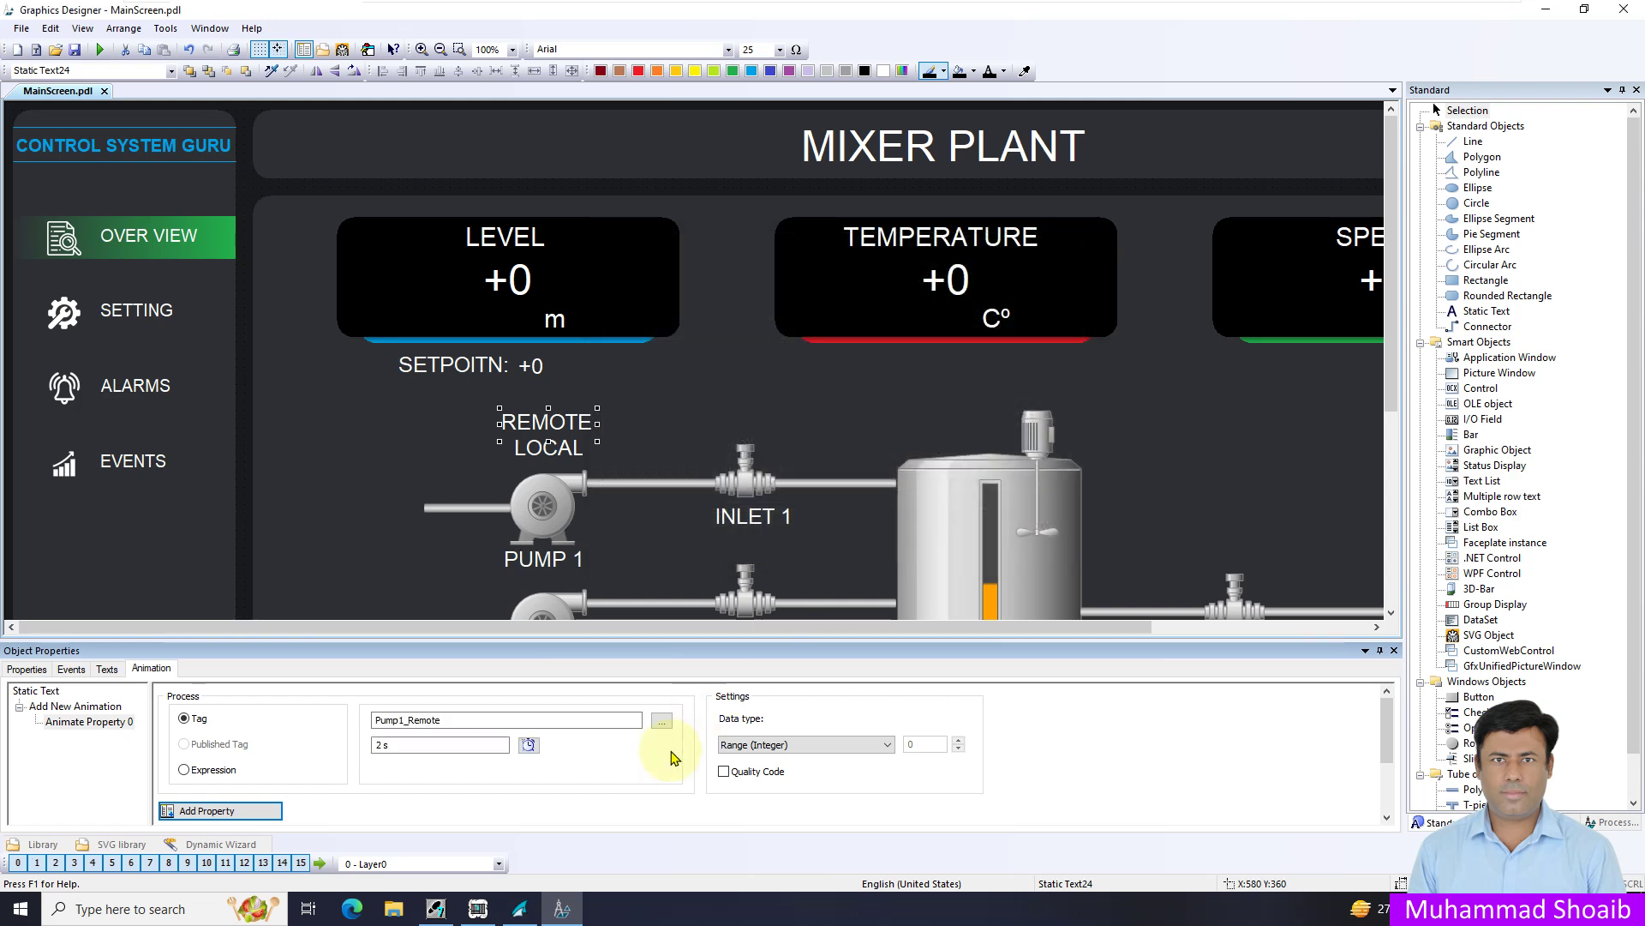
left_click(778, 747)
left_click(729, 781)
Animate the REMOTE label's Text property, clearing the False-state text so it shows nothing.
scroll(551, 745, "down", 3)
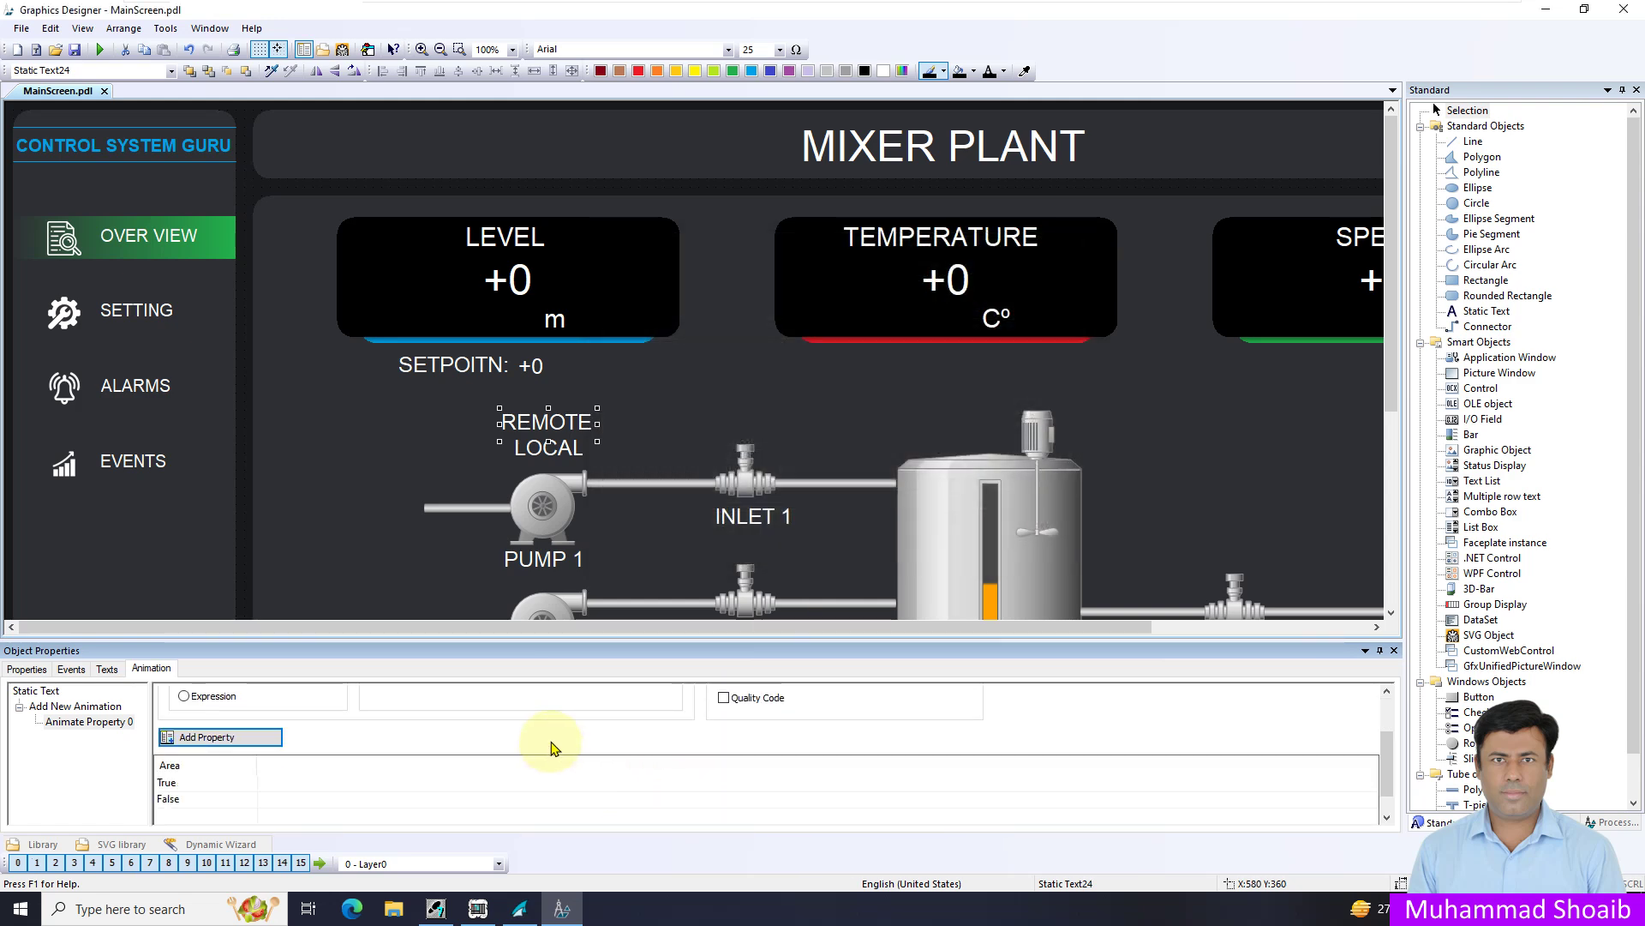
left_click(210, 723)
scroll(233, 657, "down", 2)
scroll(233, 657, "down", 6)
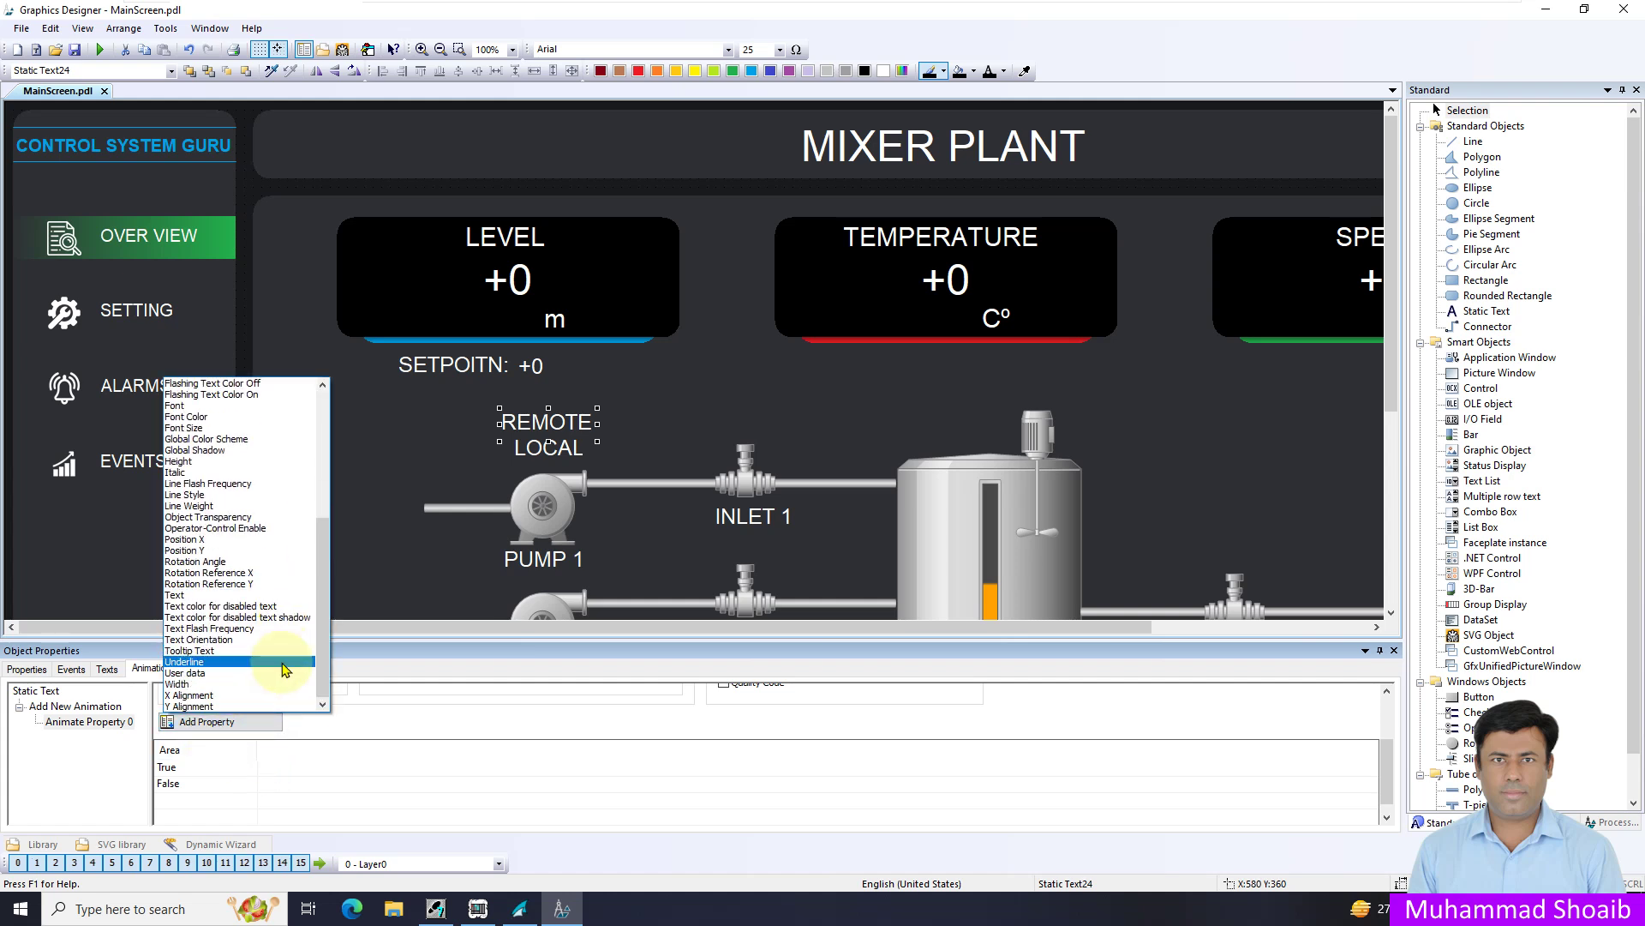
left_click(186, 597)
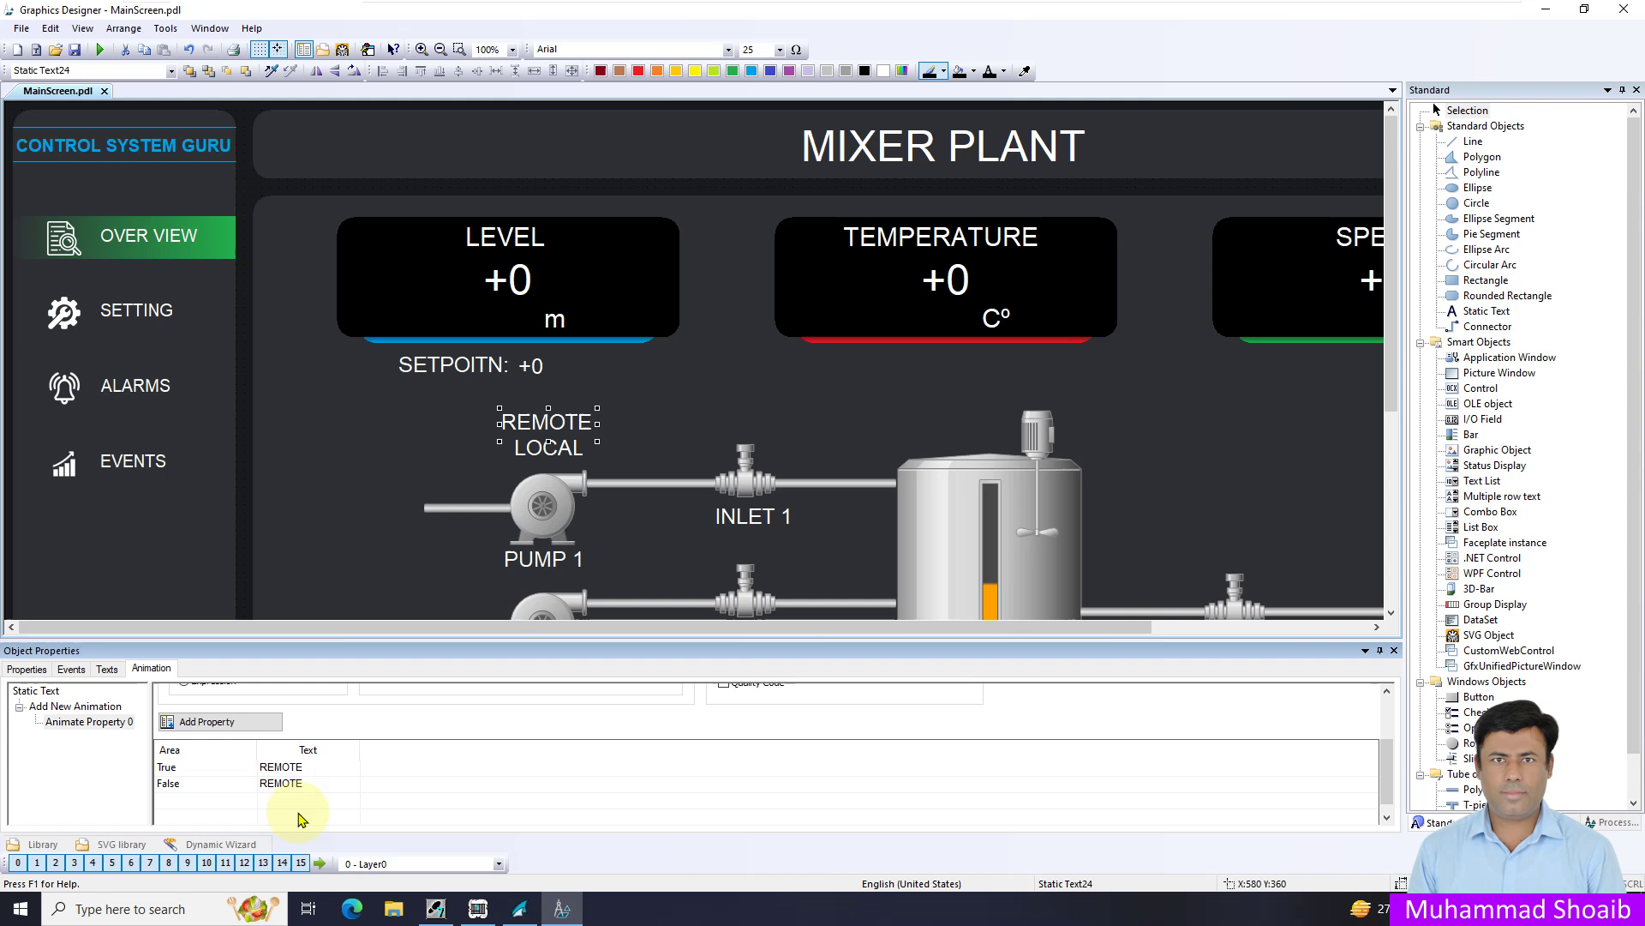
left_click(319, 784)
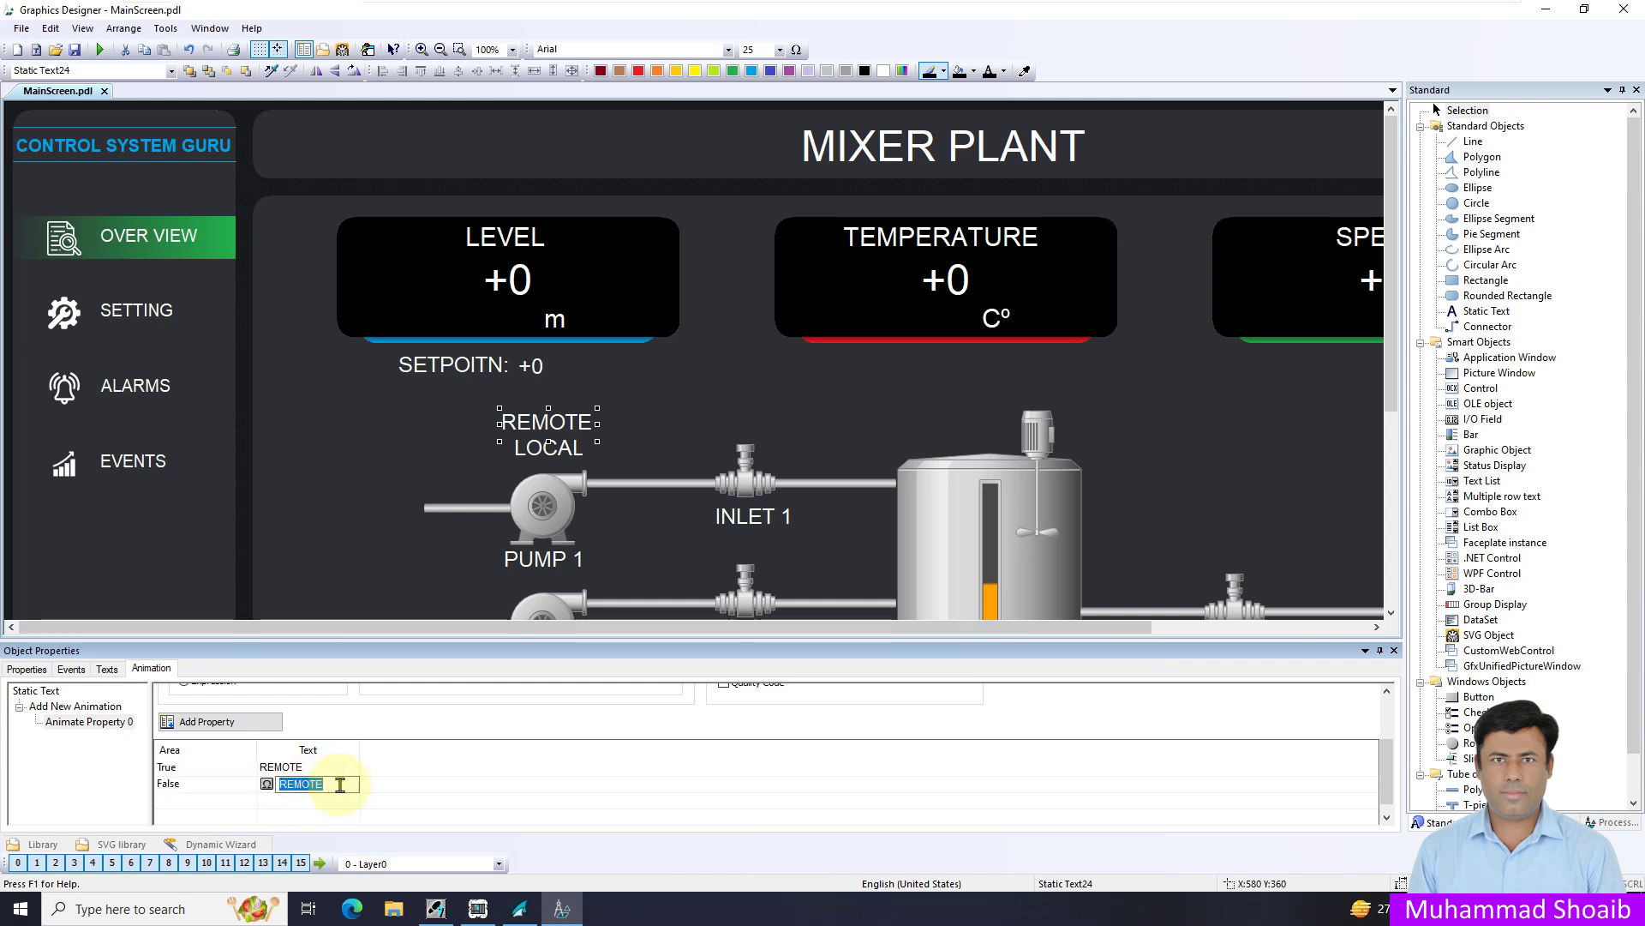
key("Delete")
left_click(399, 771)
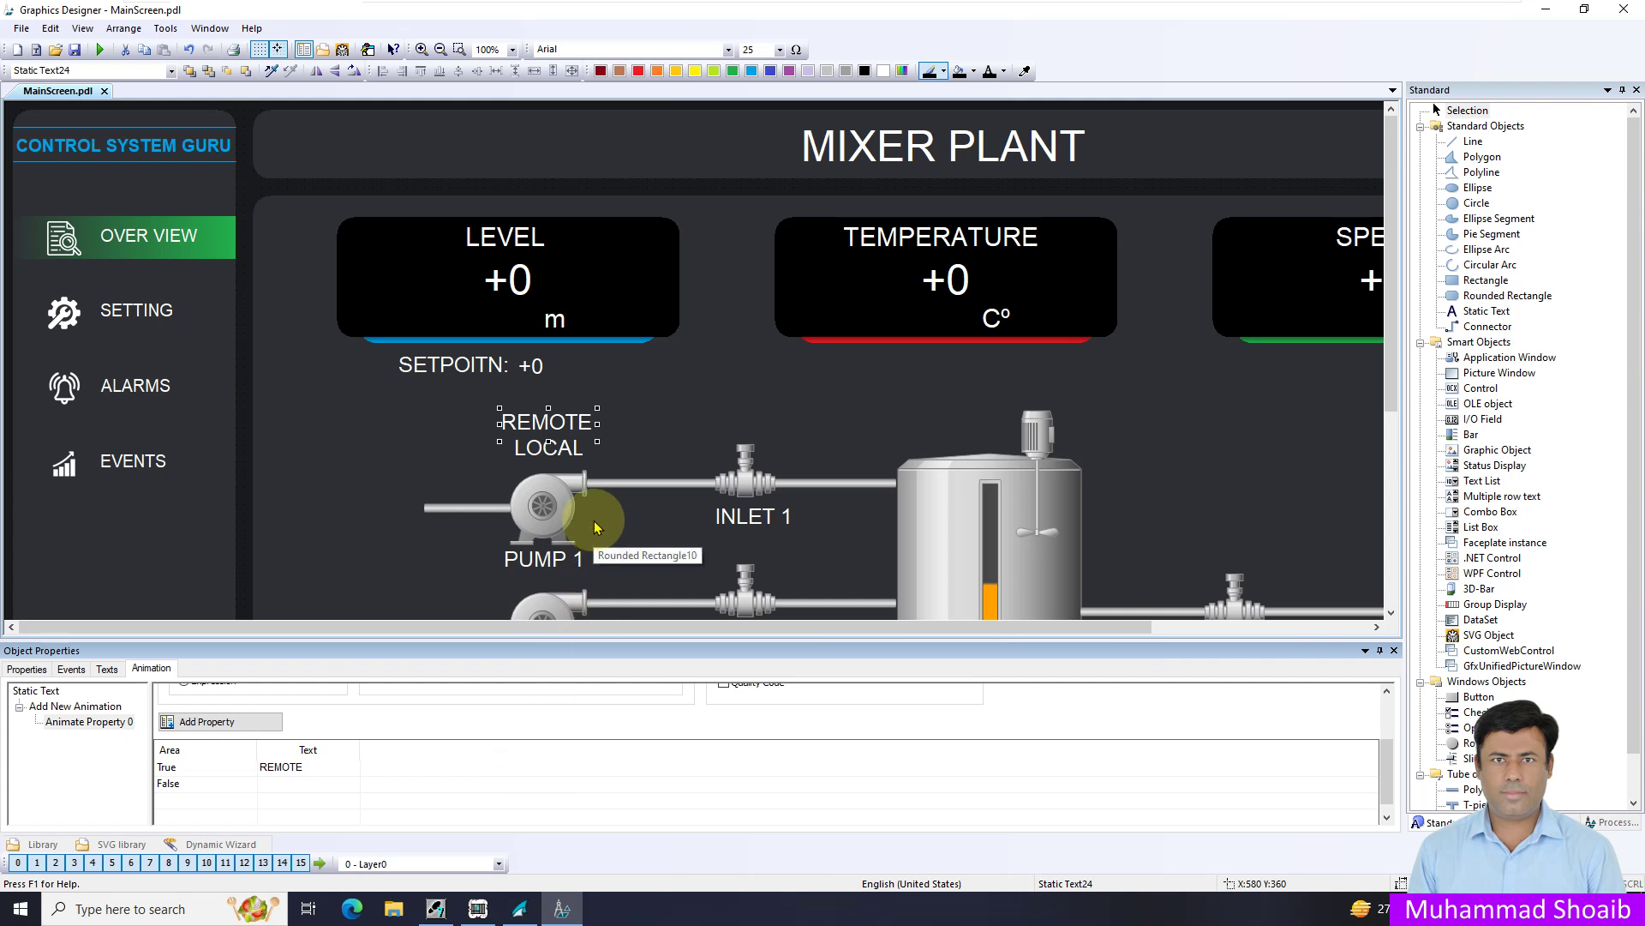
Overlap REMOTE and LOCAL on a common centre, nudge them down and right, and save.
left_click(544, 452)
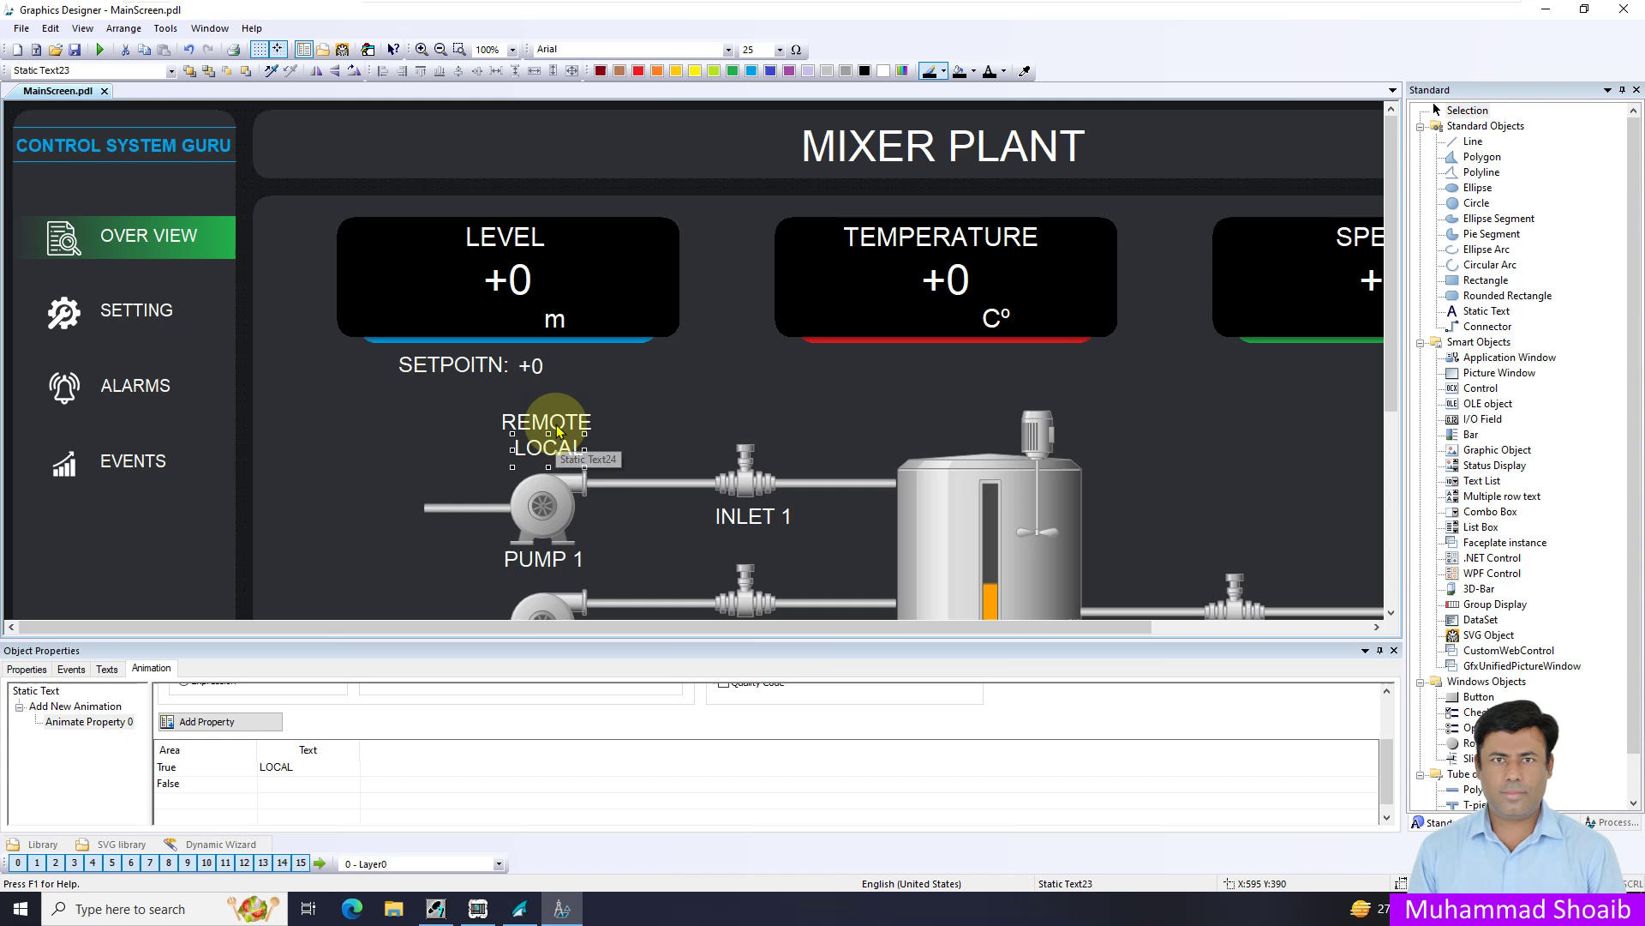
left_click(553, 425, "shift")
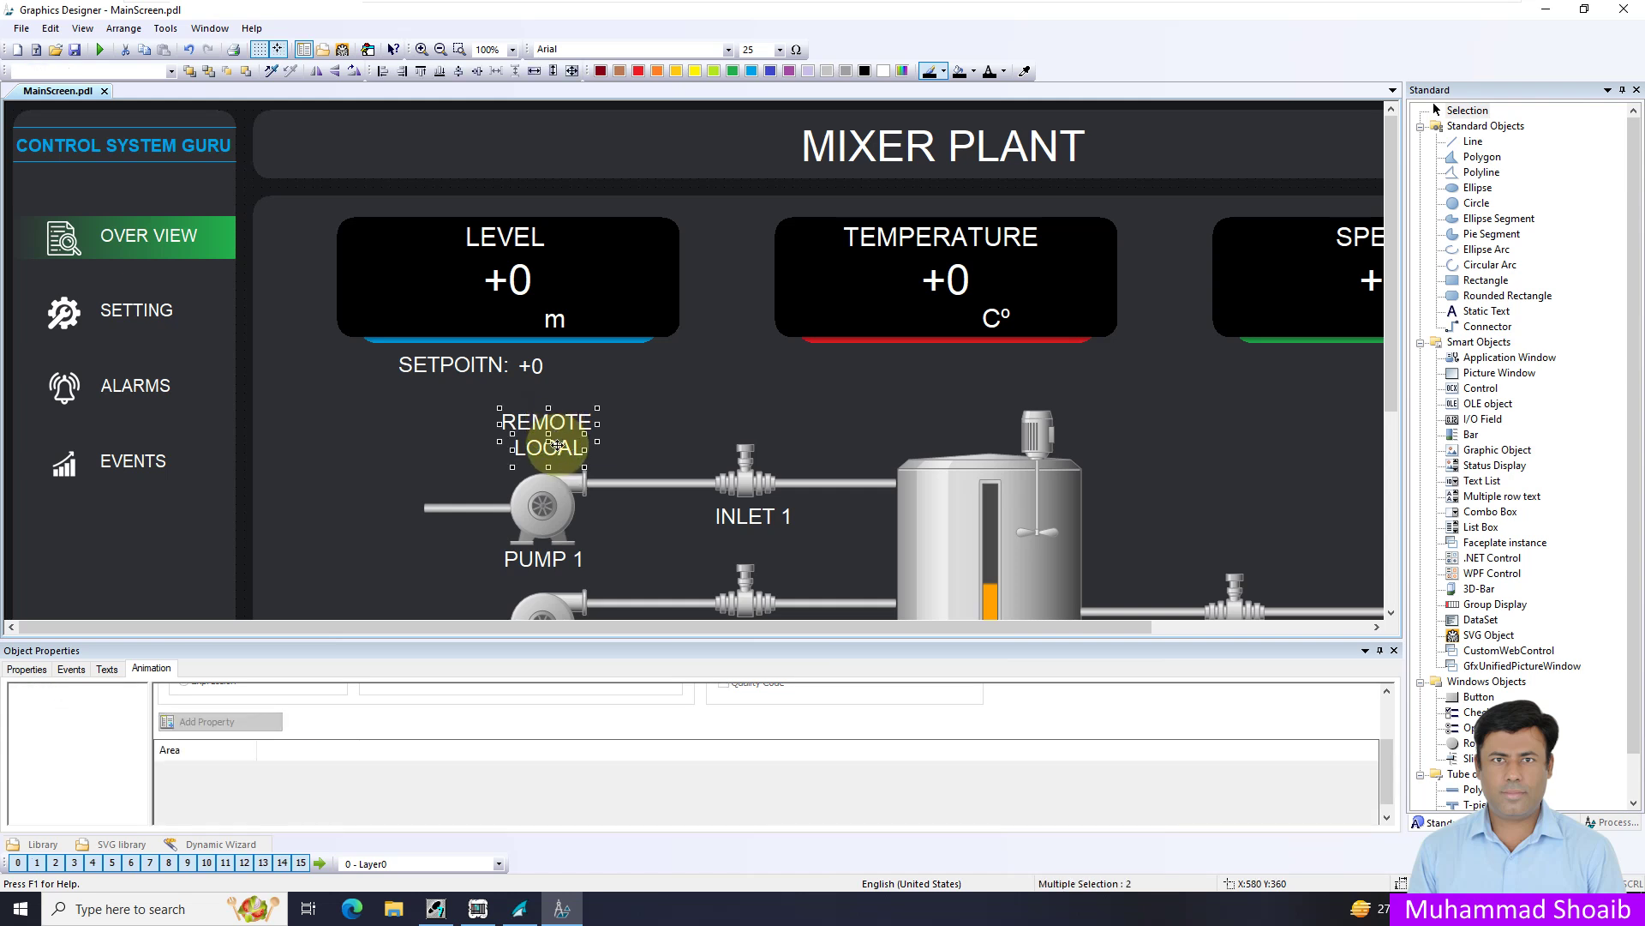
left_click(478, 70)
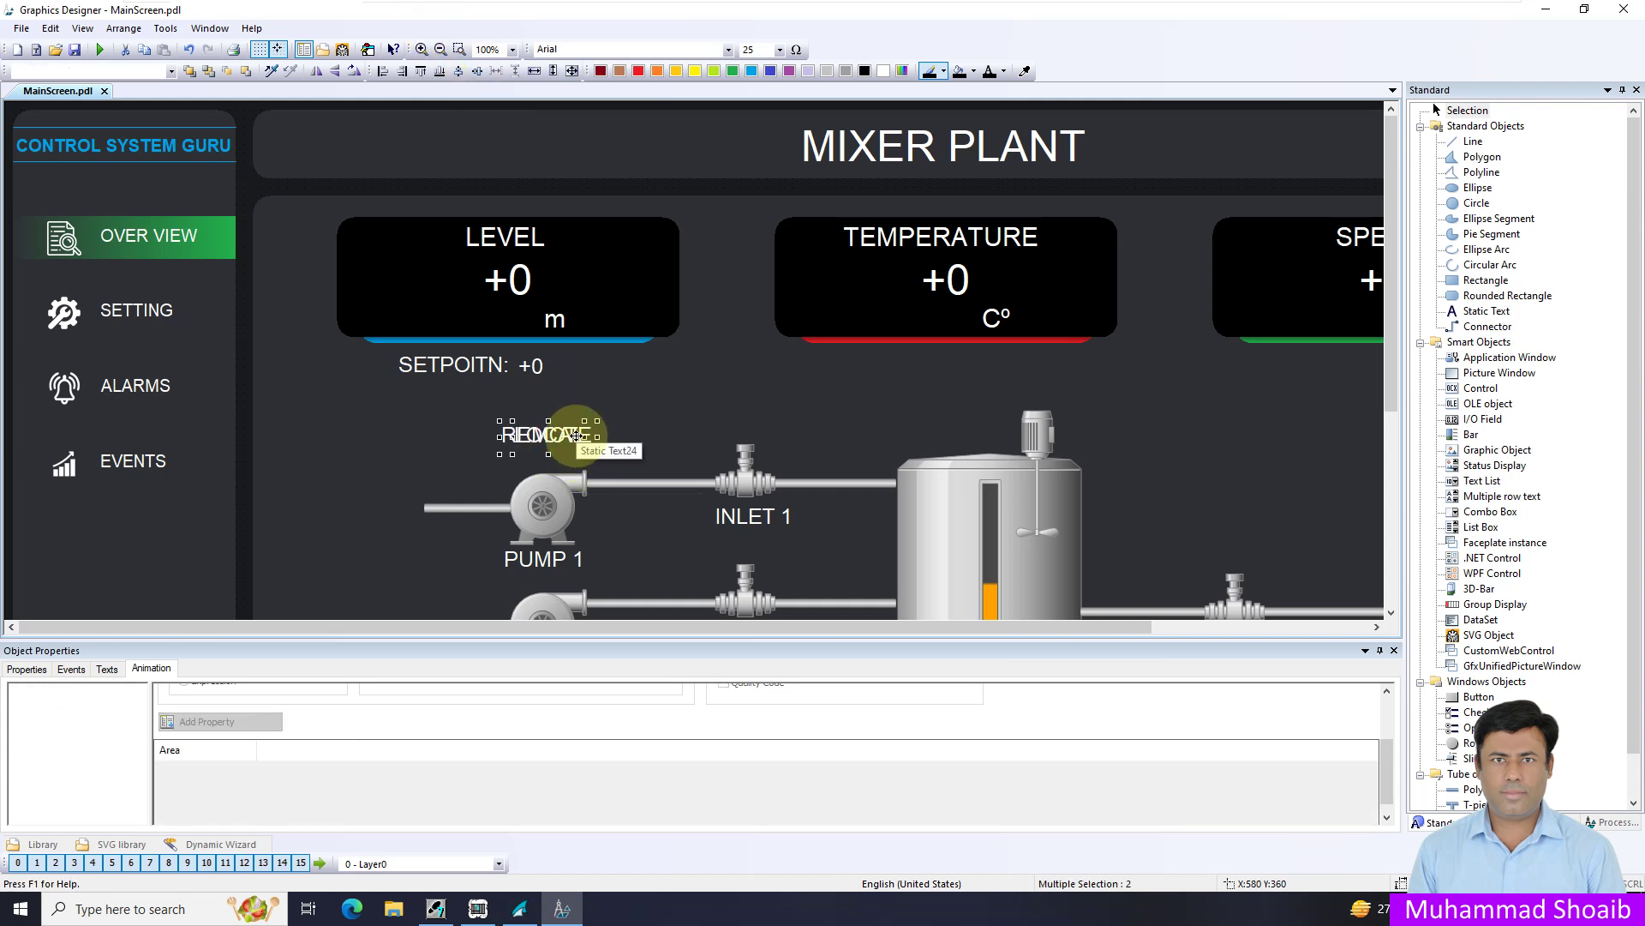
left_click_drag(581, 448, 584, 465)
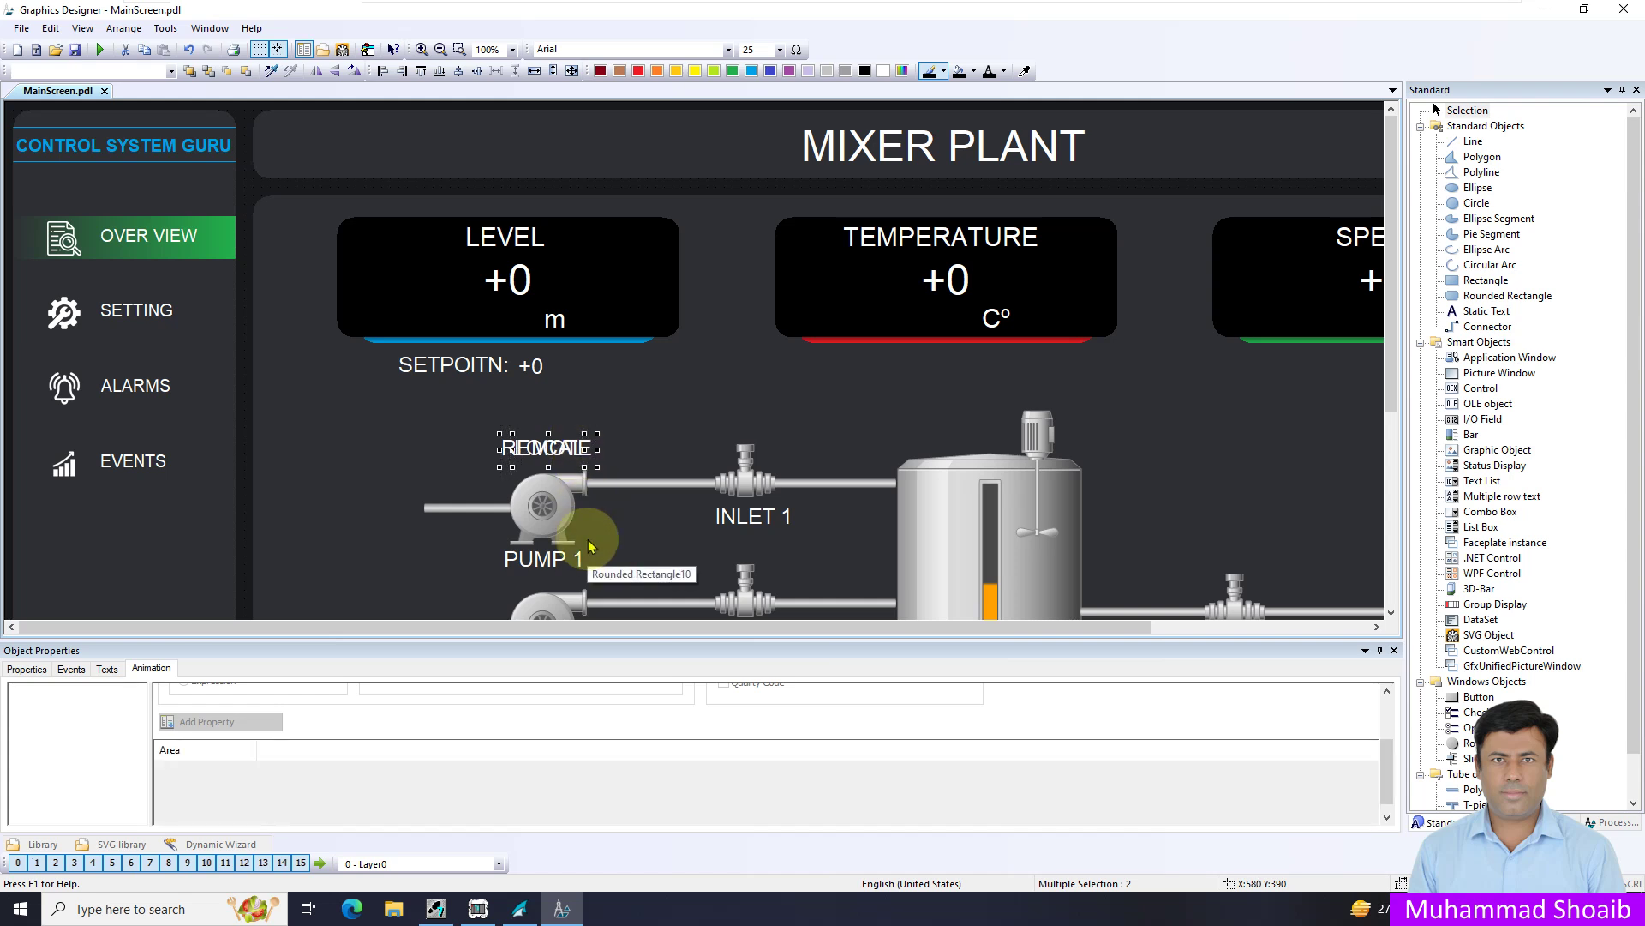
key("Right")
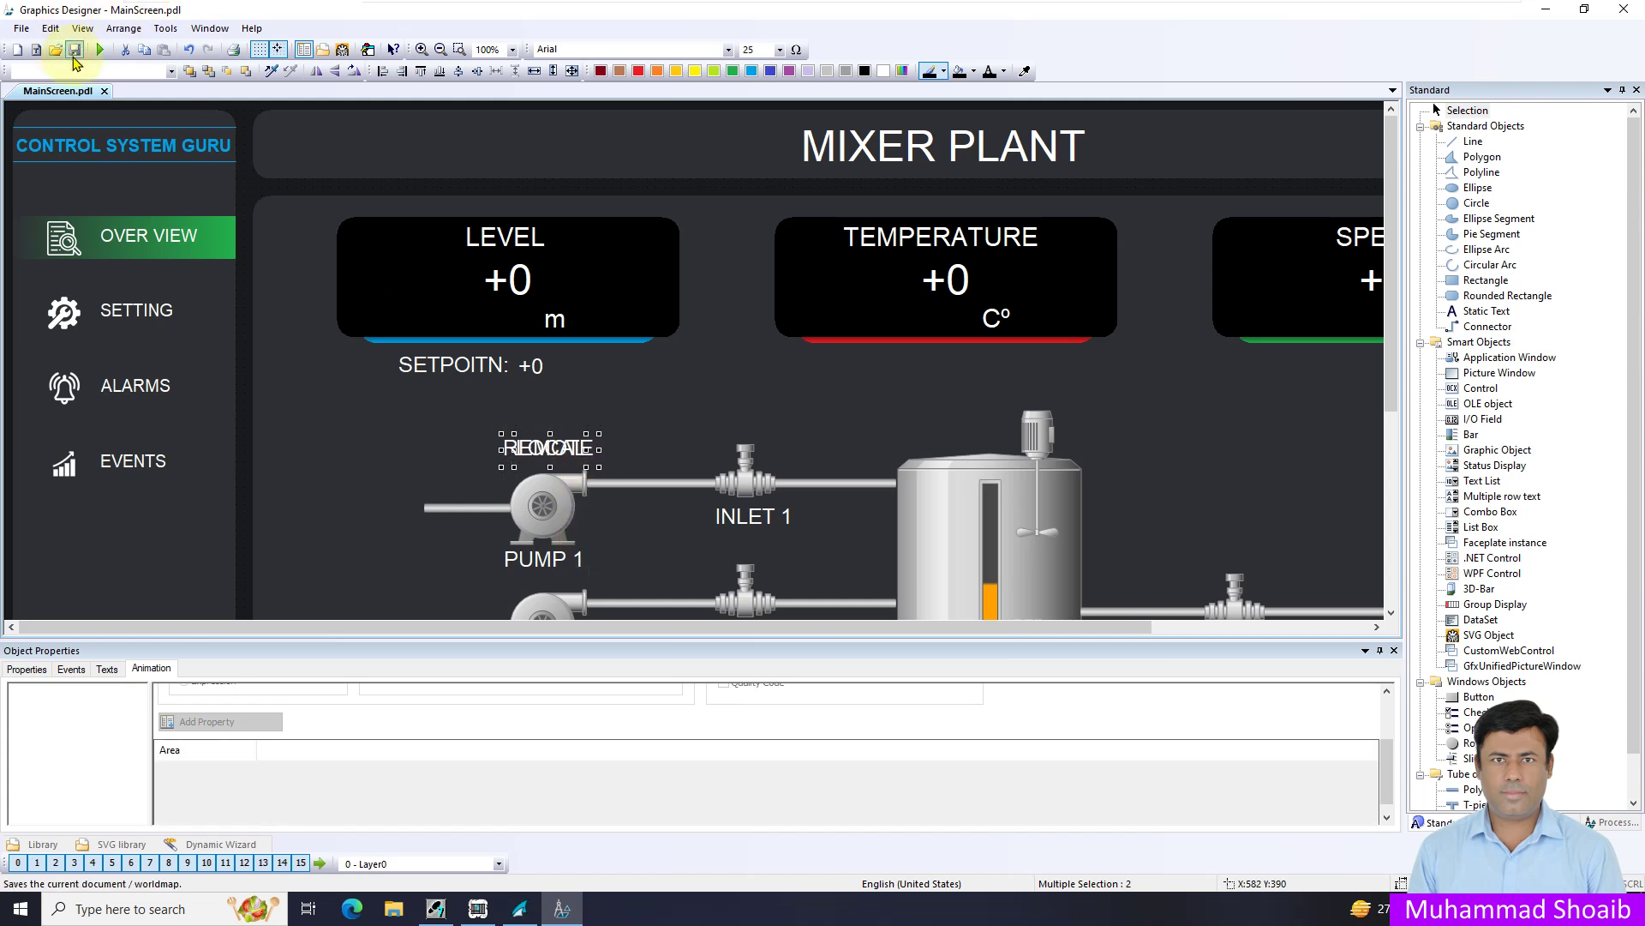
left_click(75, 53)
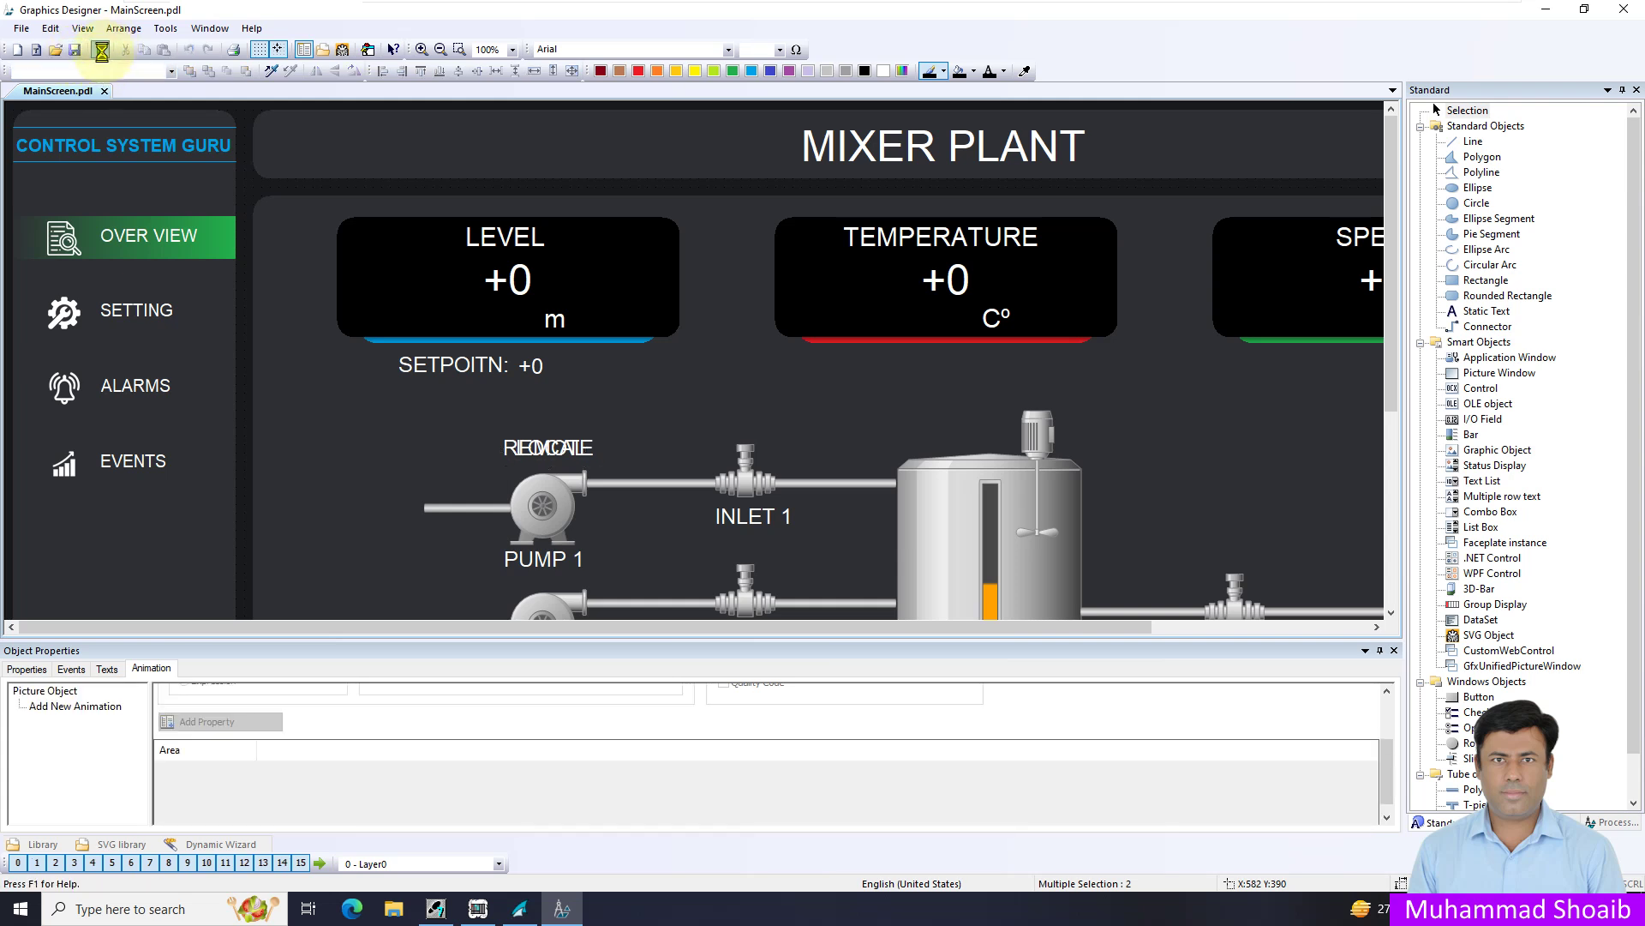
Activate runtime and switch on IB 0 input bits in S7-PLCSIM so REMOTE shows above Pump 1.
left_click(99, 49)
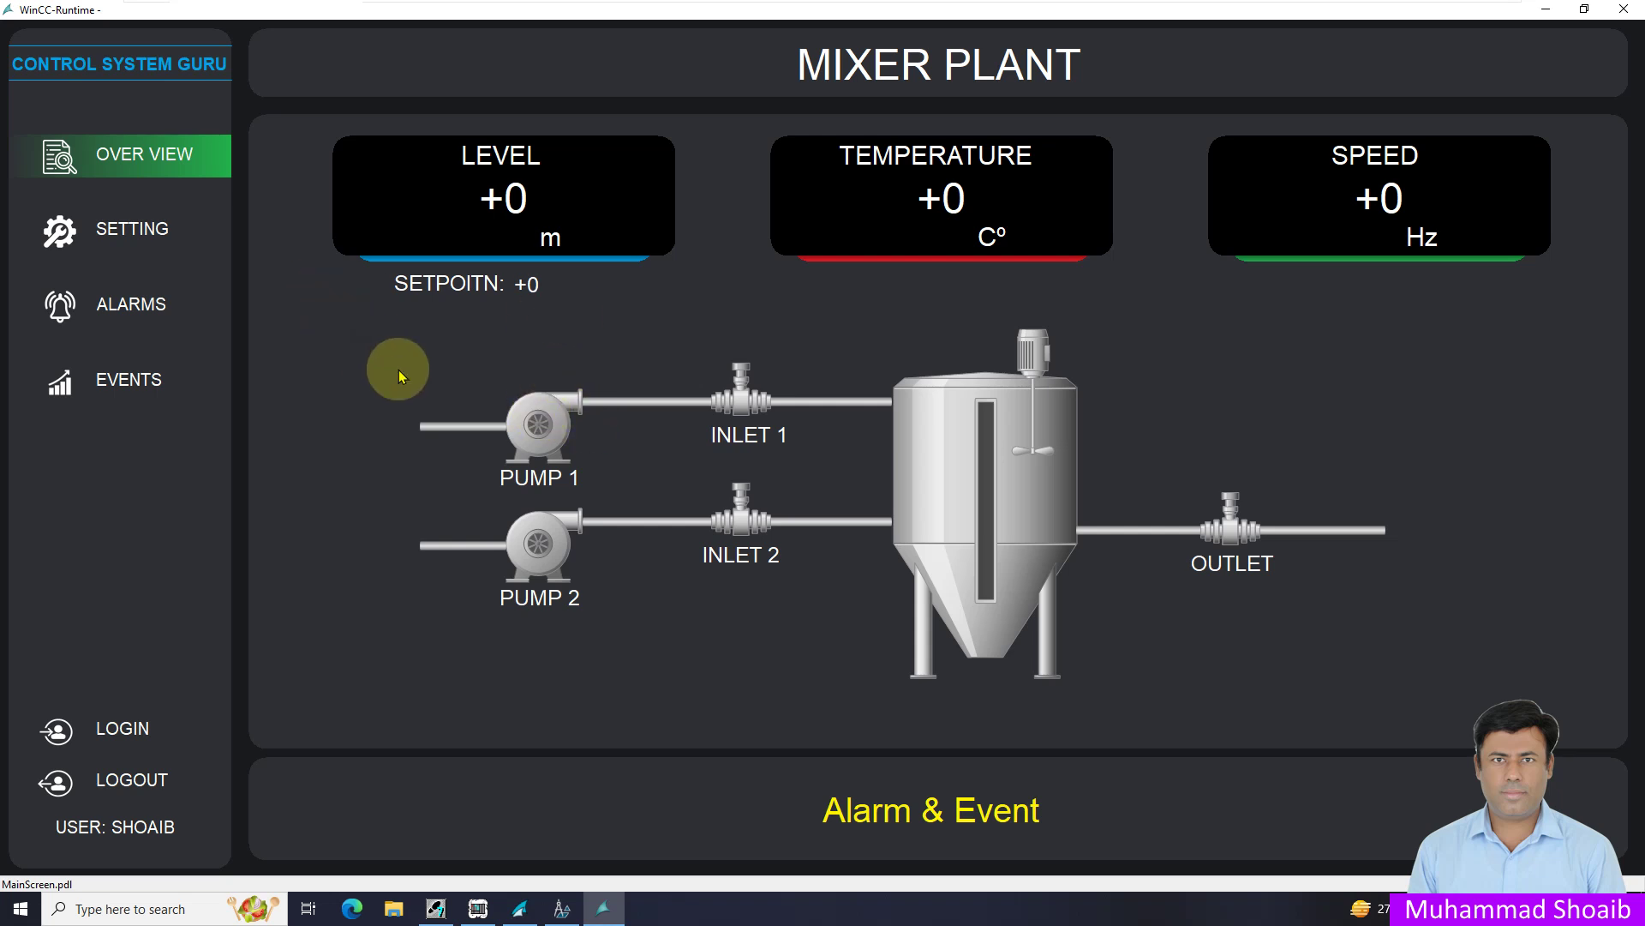
left_click(478, 909)
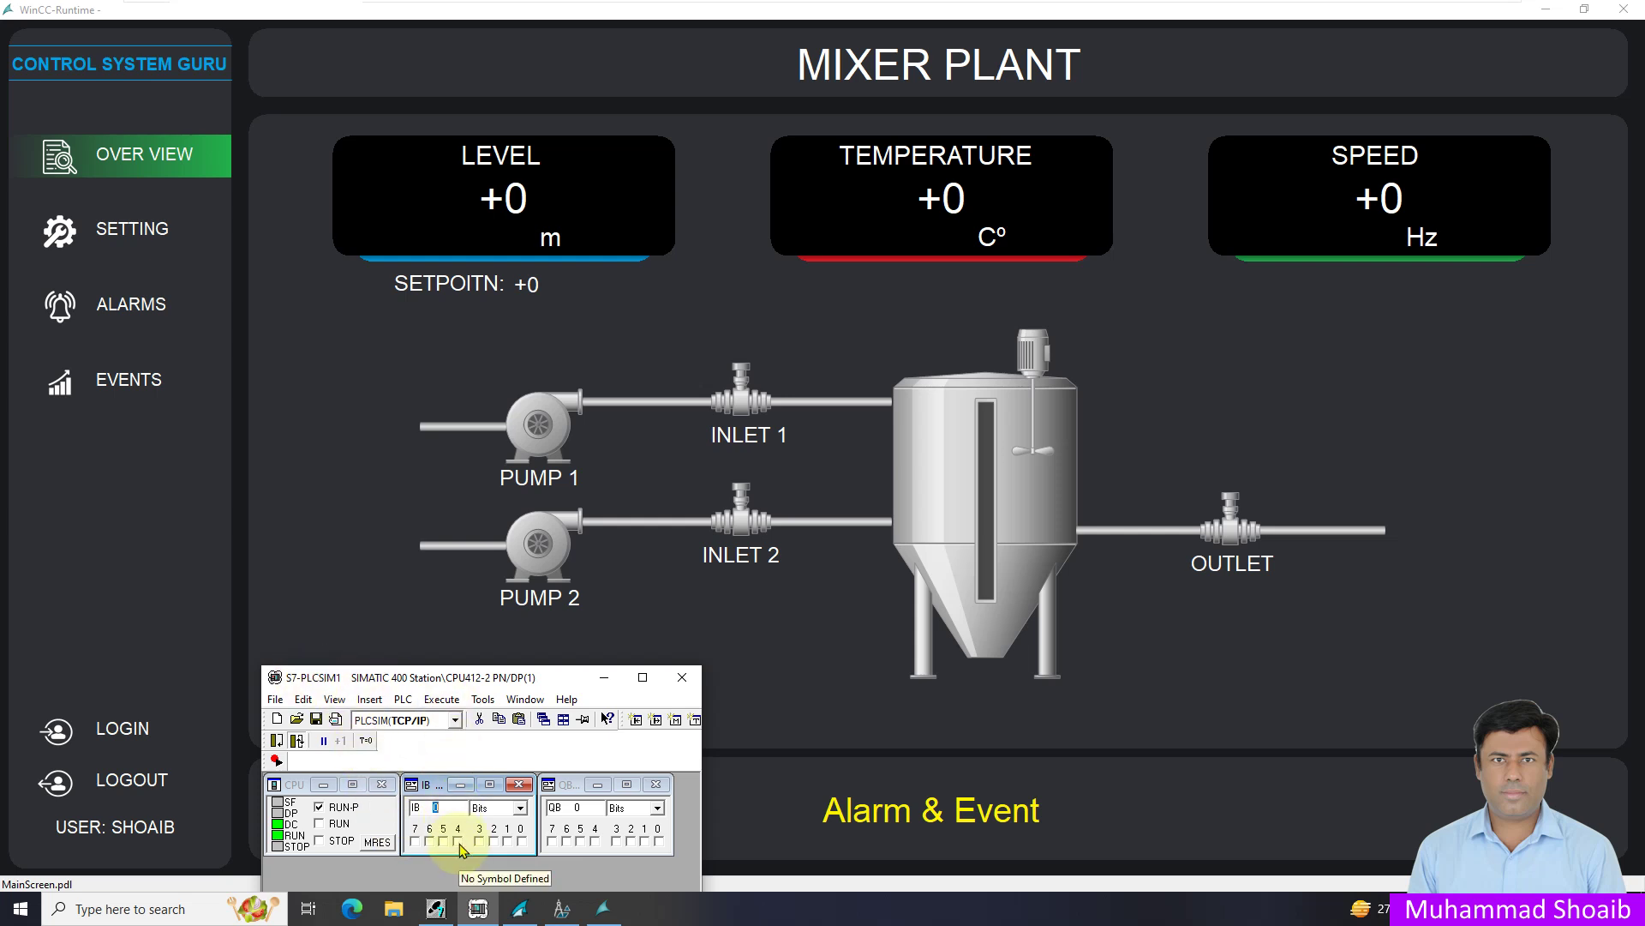
left_click(459, 841)
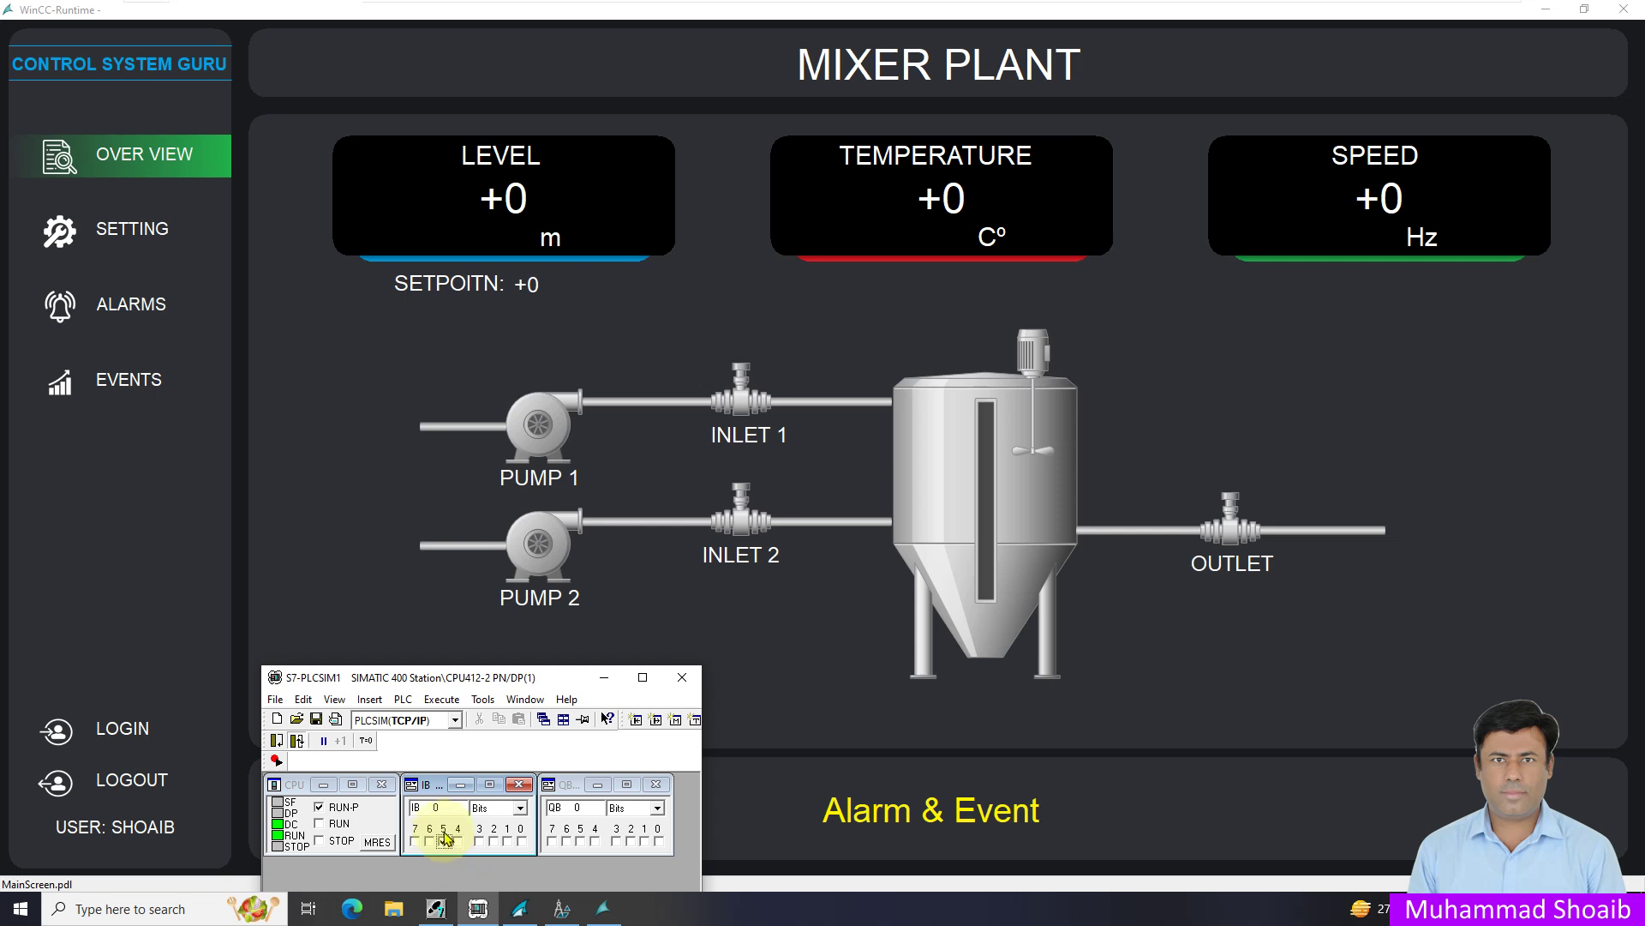
left_click(445, 839)
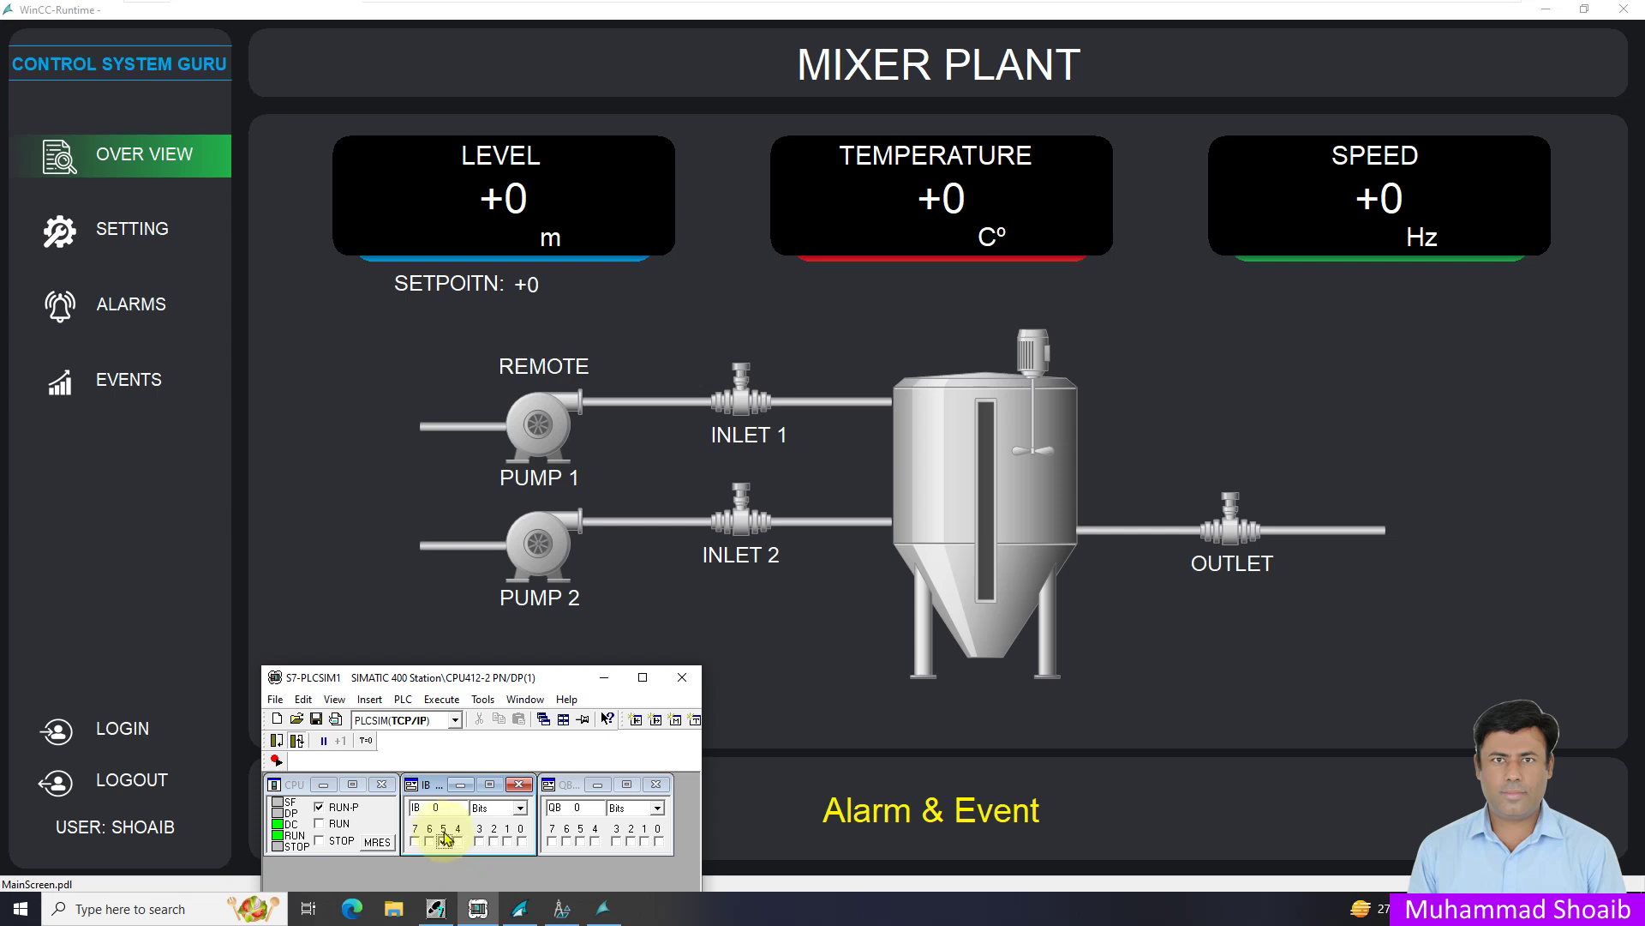